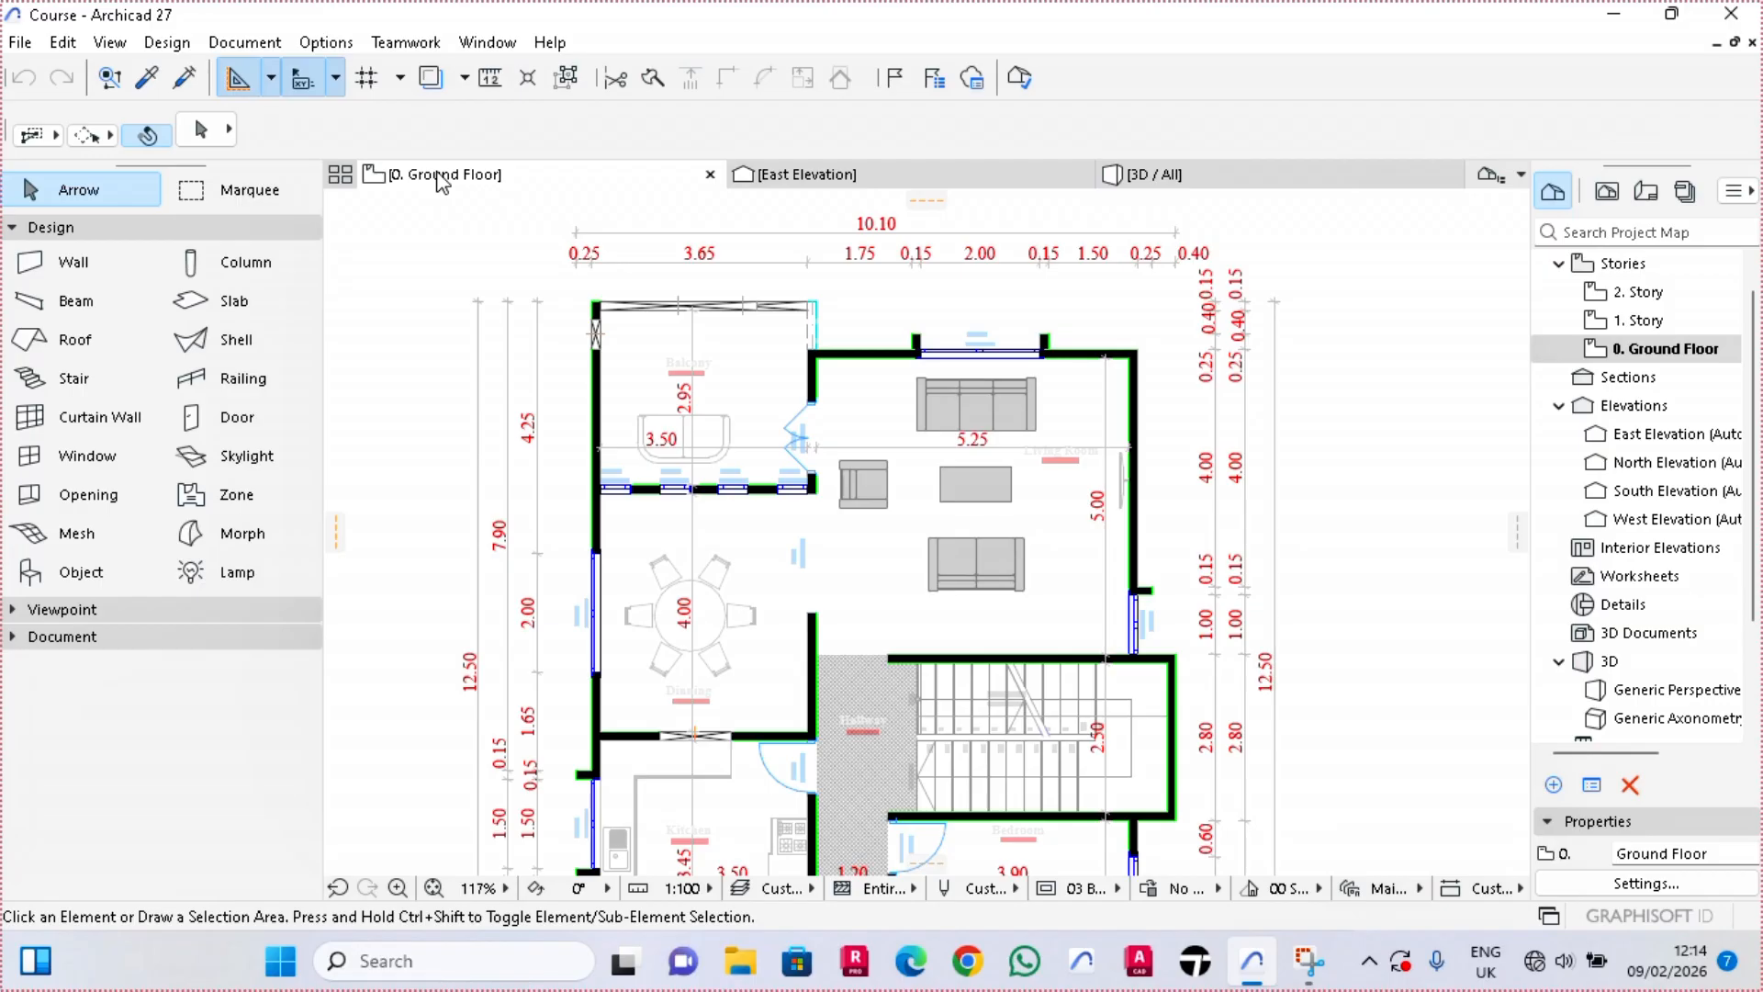
Insert a new story below the ground floor and reduce its height to the next story
right_click(462, 183)
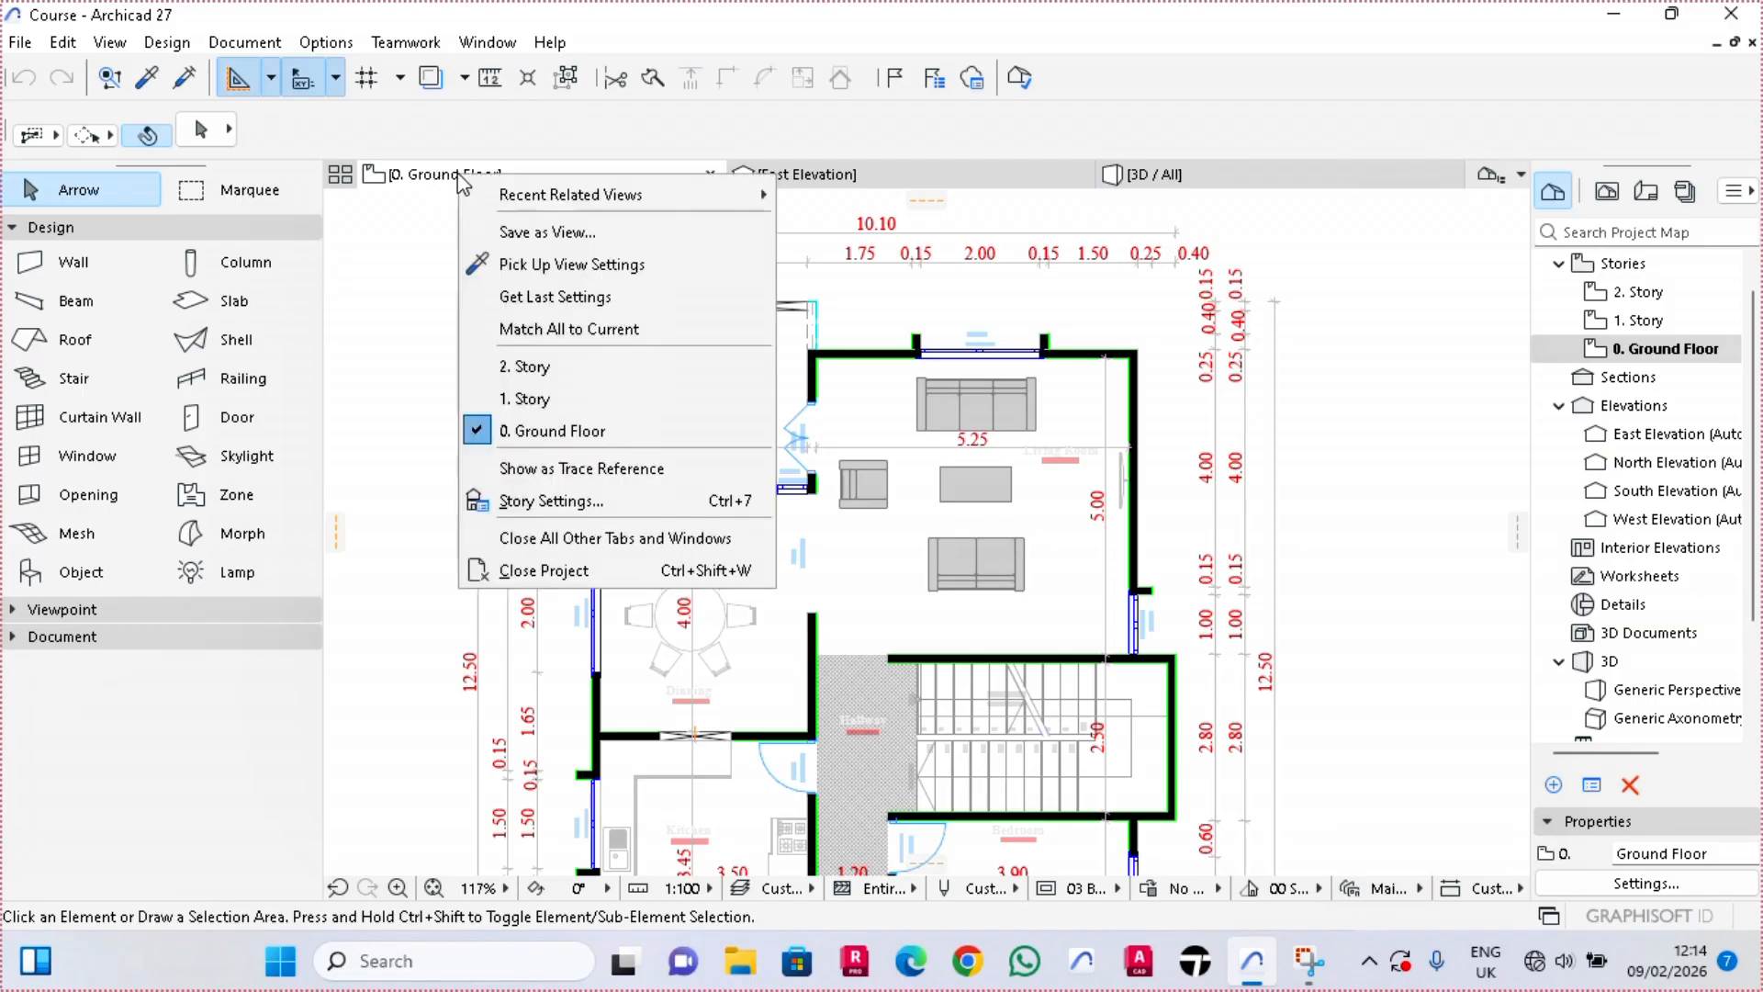
right_click(454, 178)
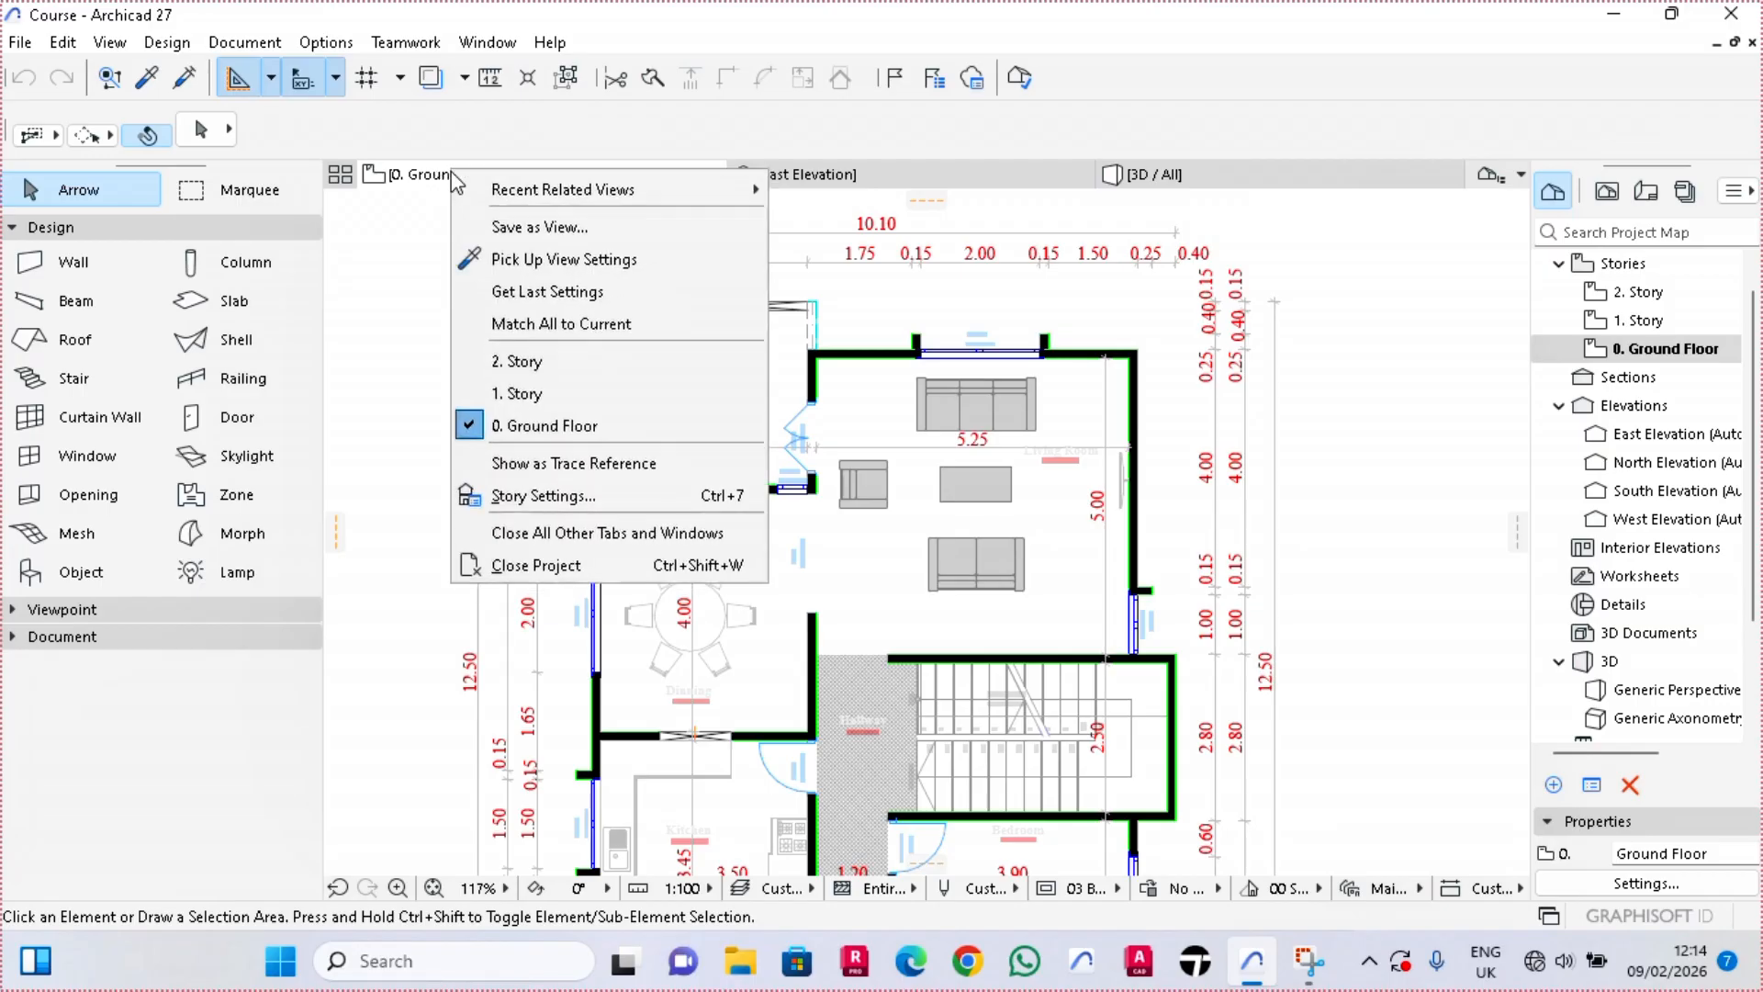
left_click(503, 487)
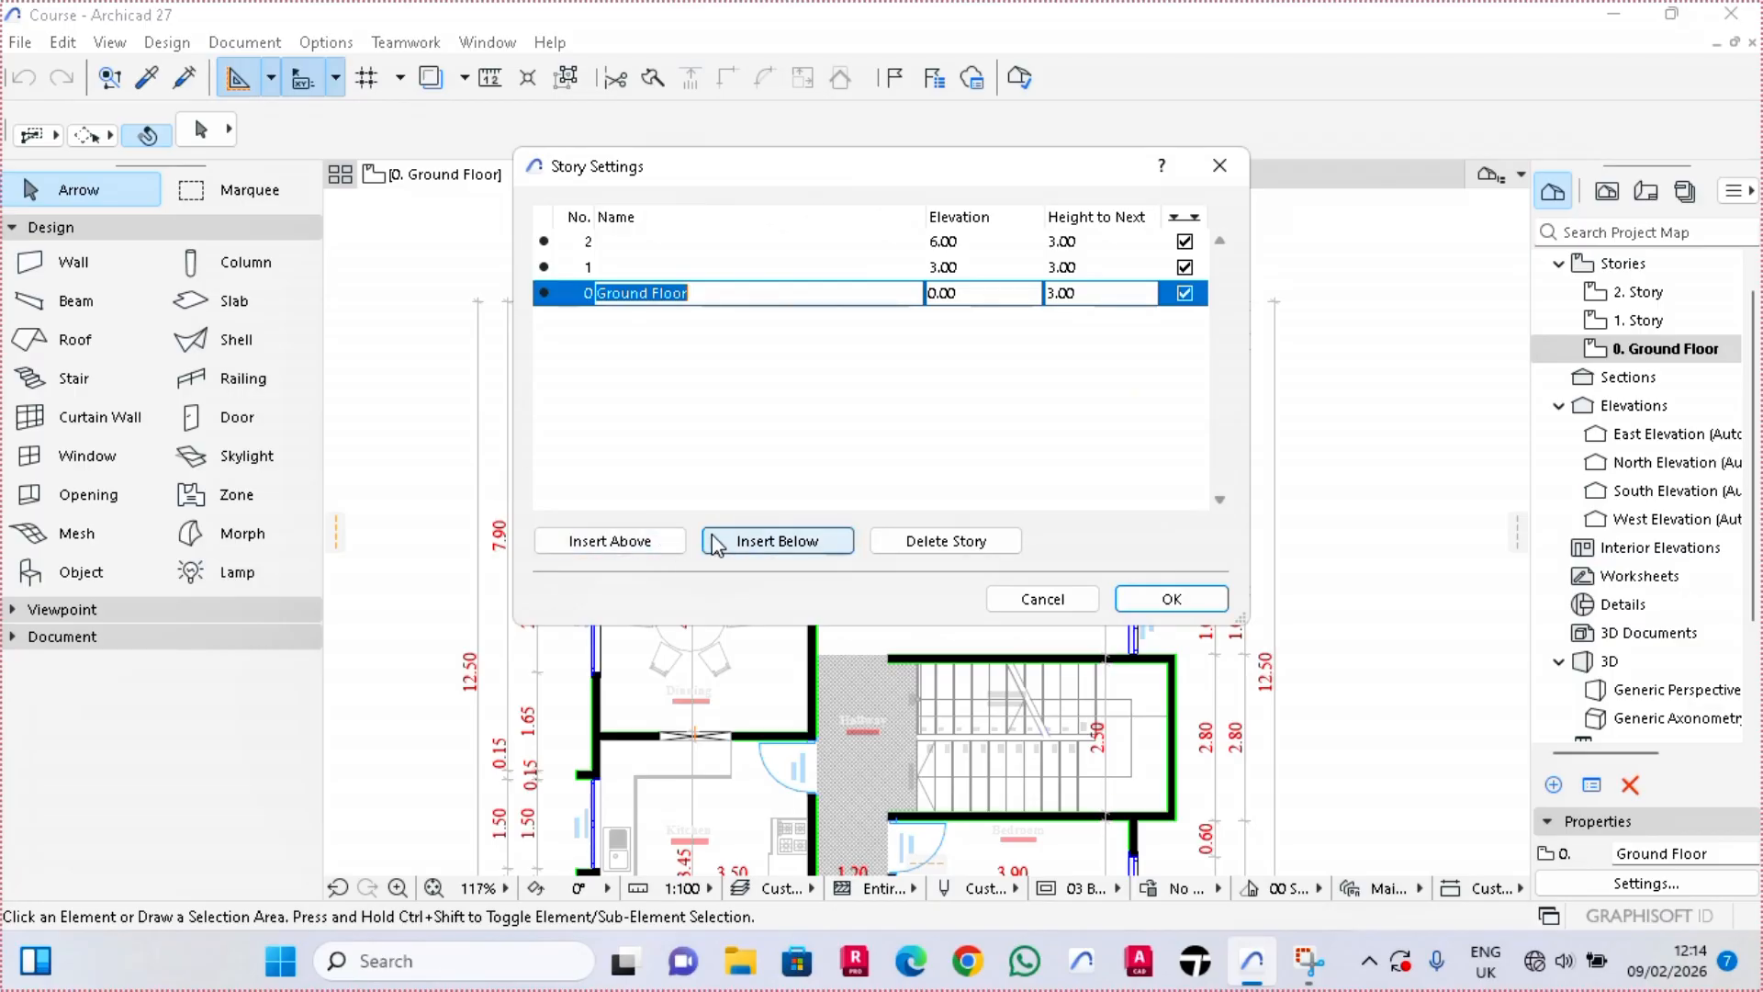
left_click(779, 541)
left_click(1120, 319)
type("1")
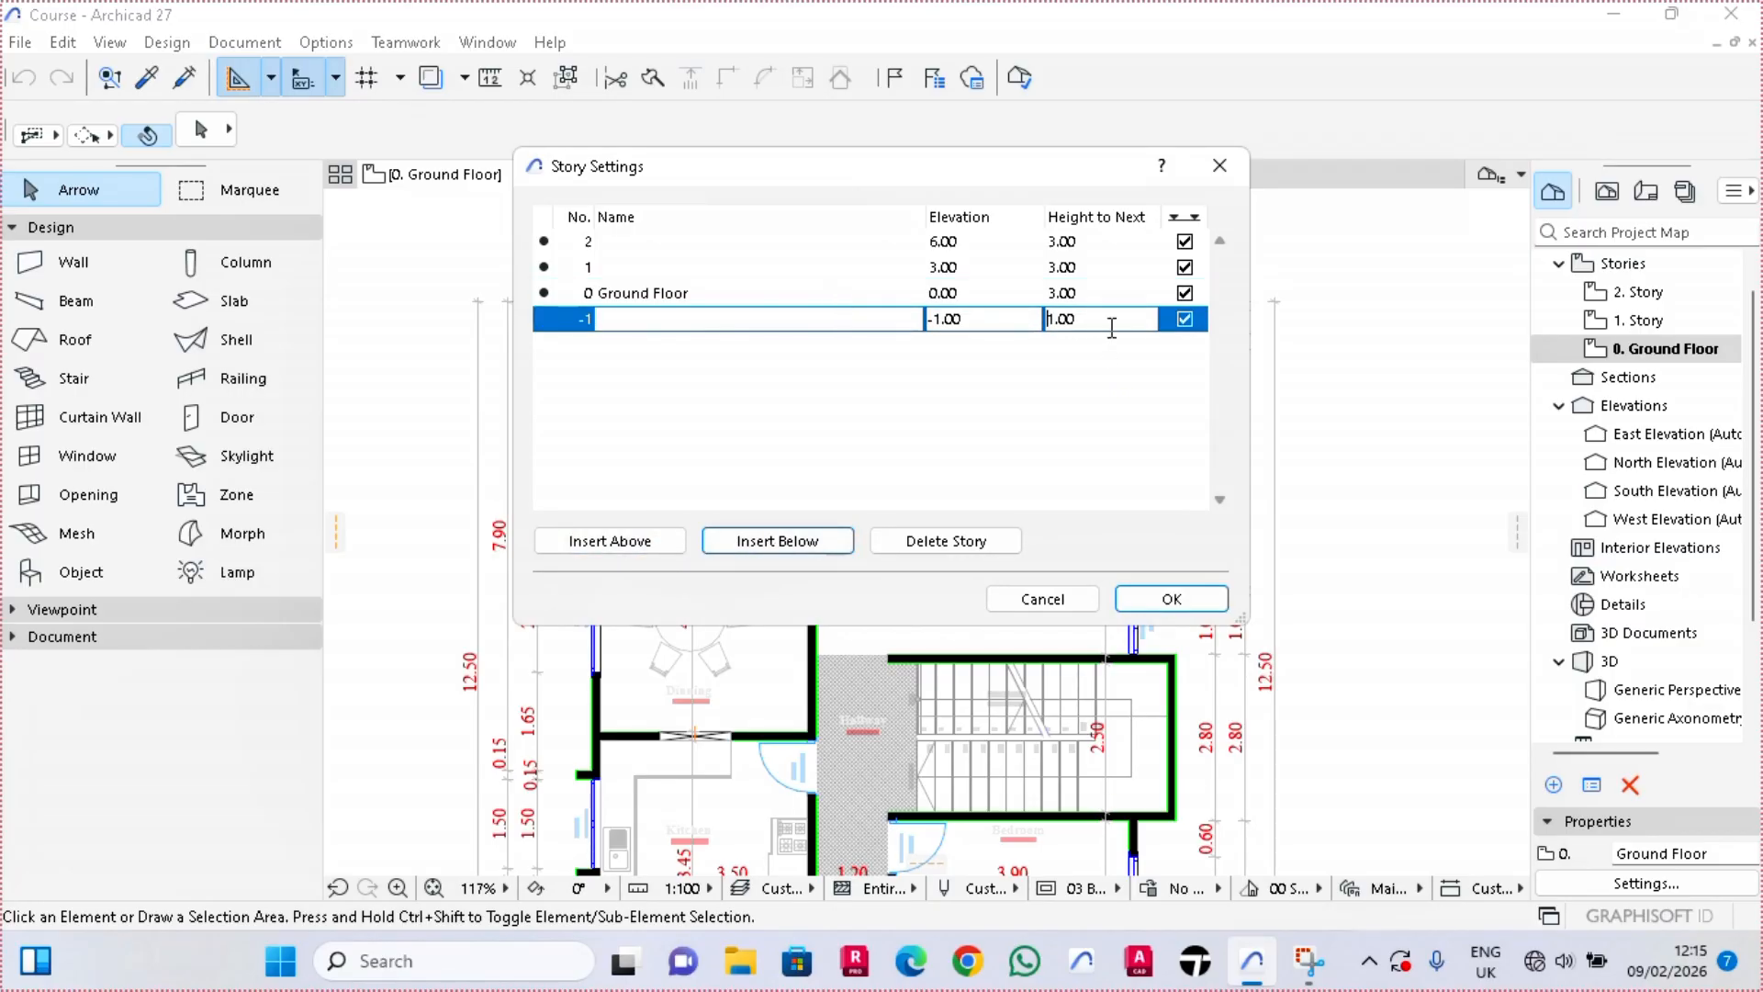
double_click(1112, 322)
type("0.")
key("Return")
left_click(1185, 609)
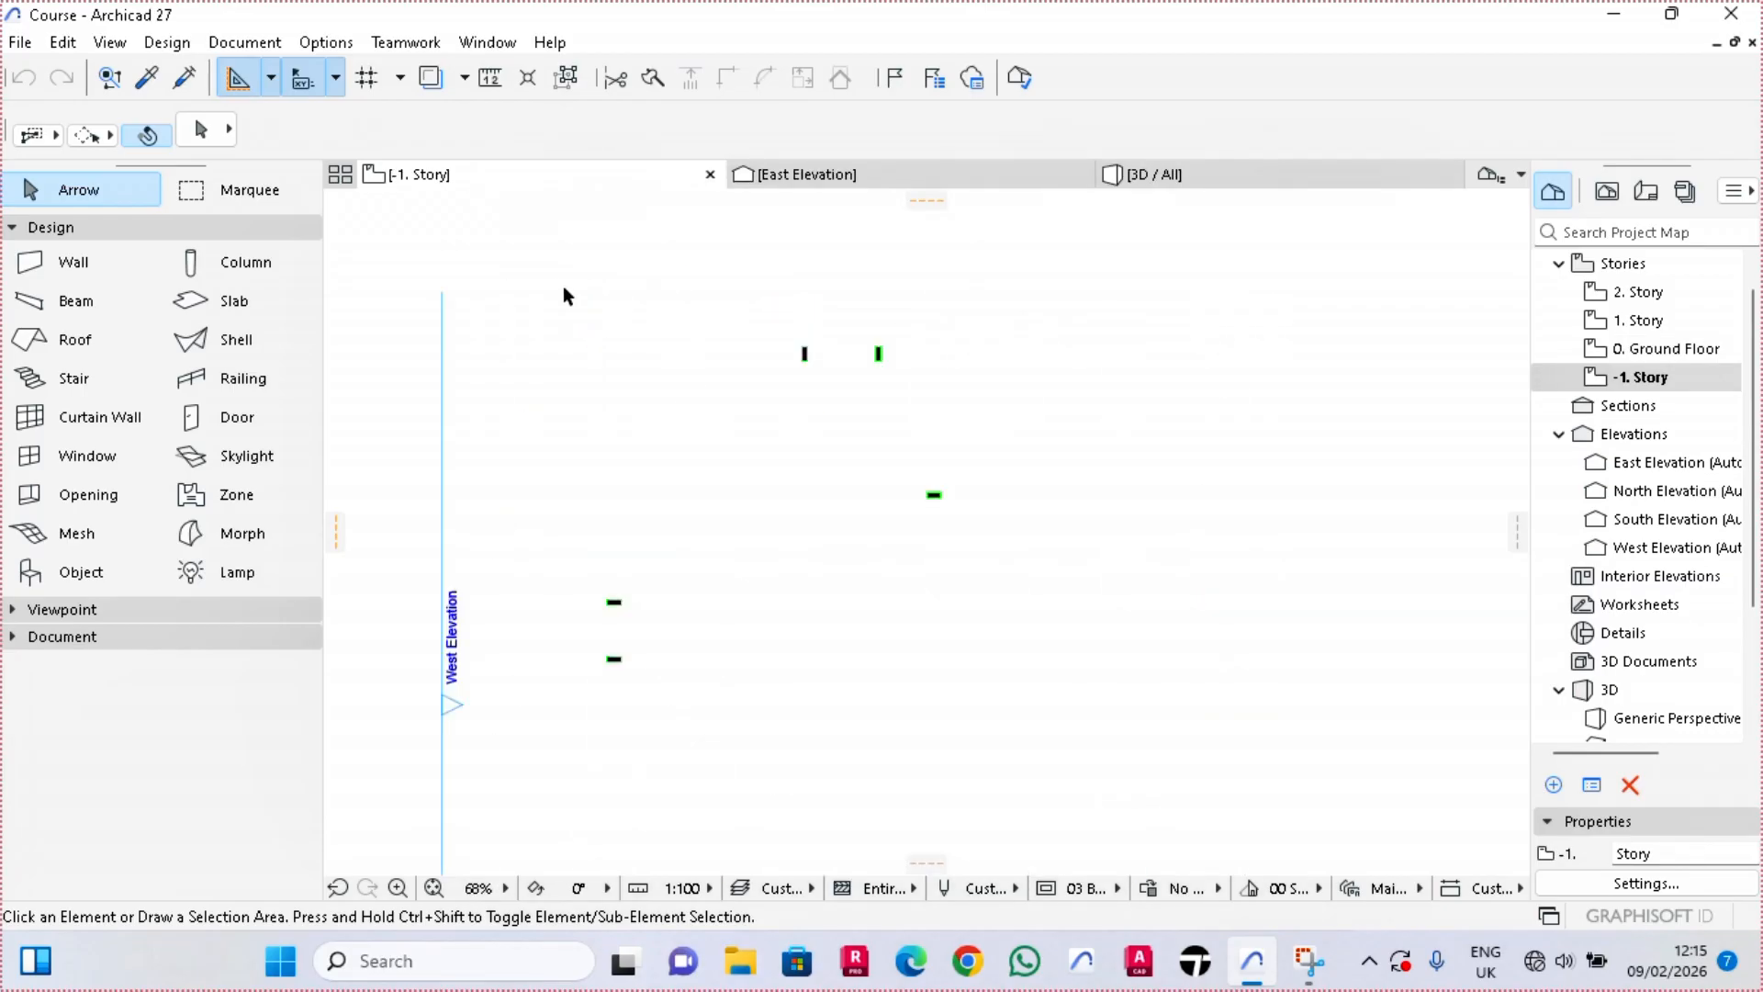
Turn on Trace on the -1 story so the ground floor plan serves as a reference
right_click(558, 214)
mouse_move(601, 272)
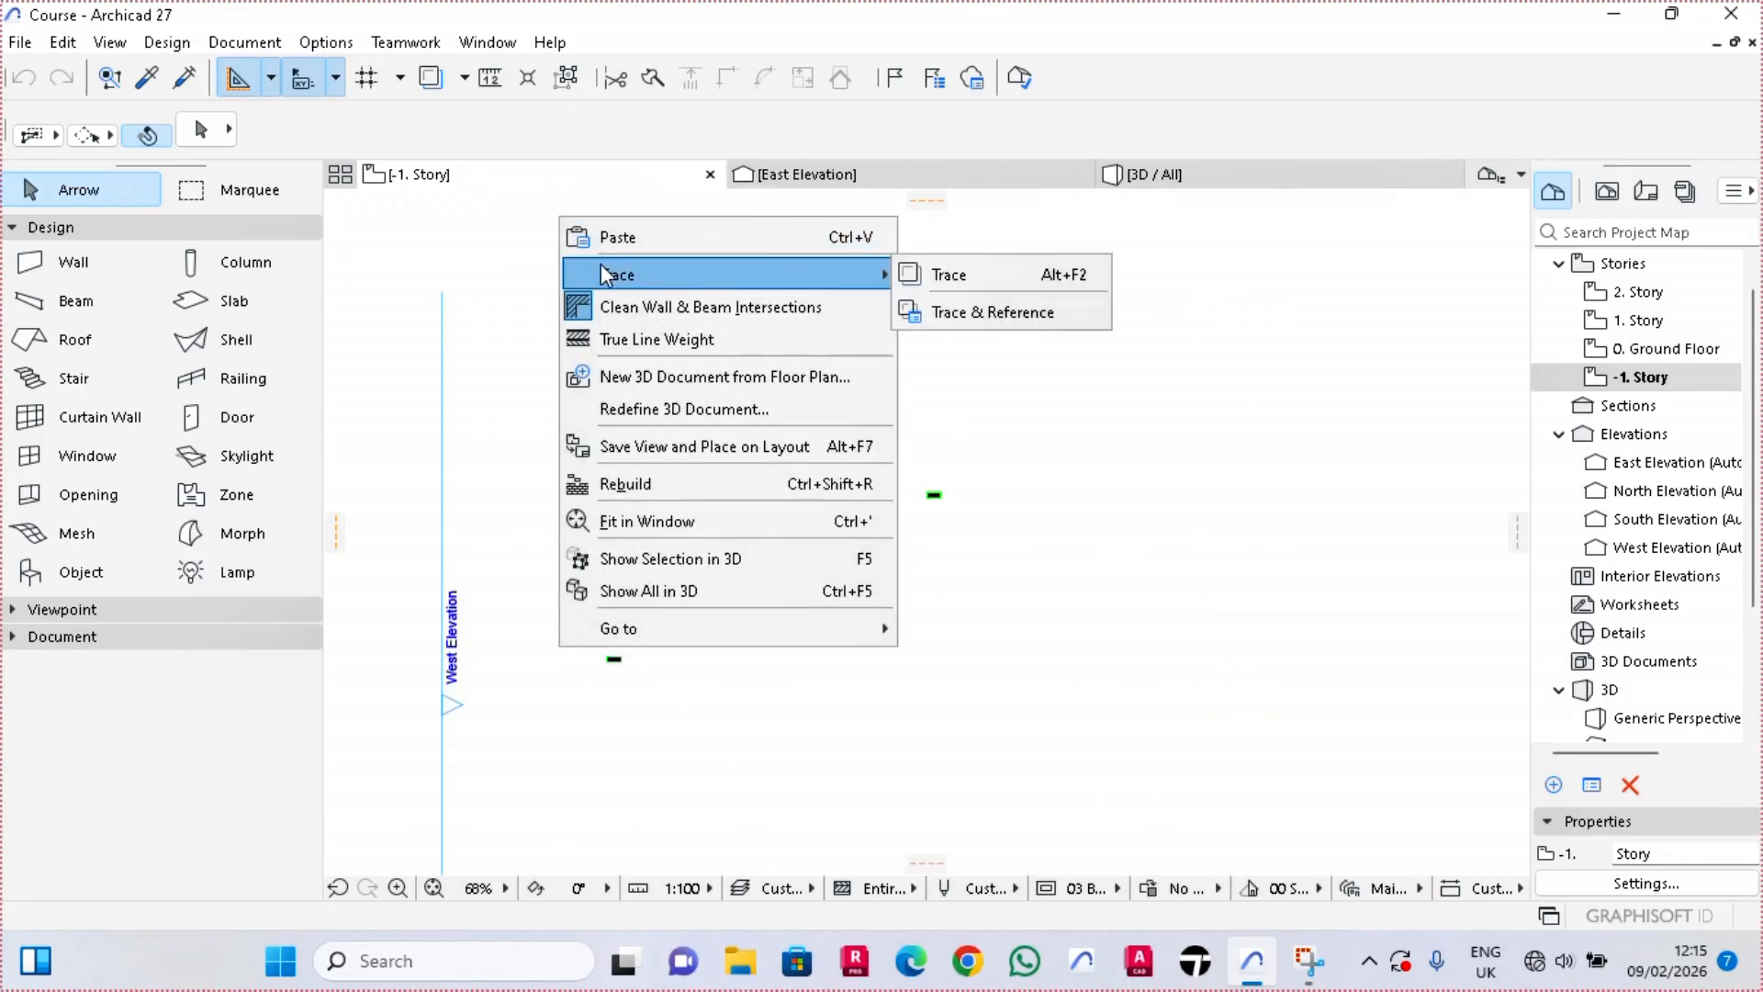
left_click(929, 275)
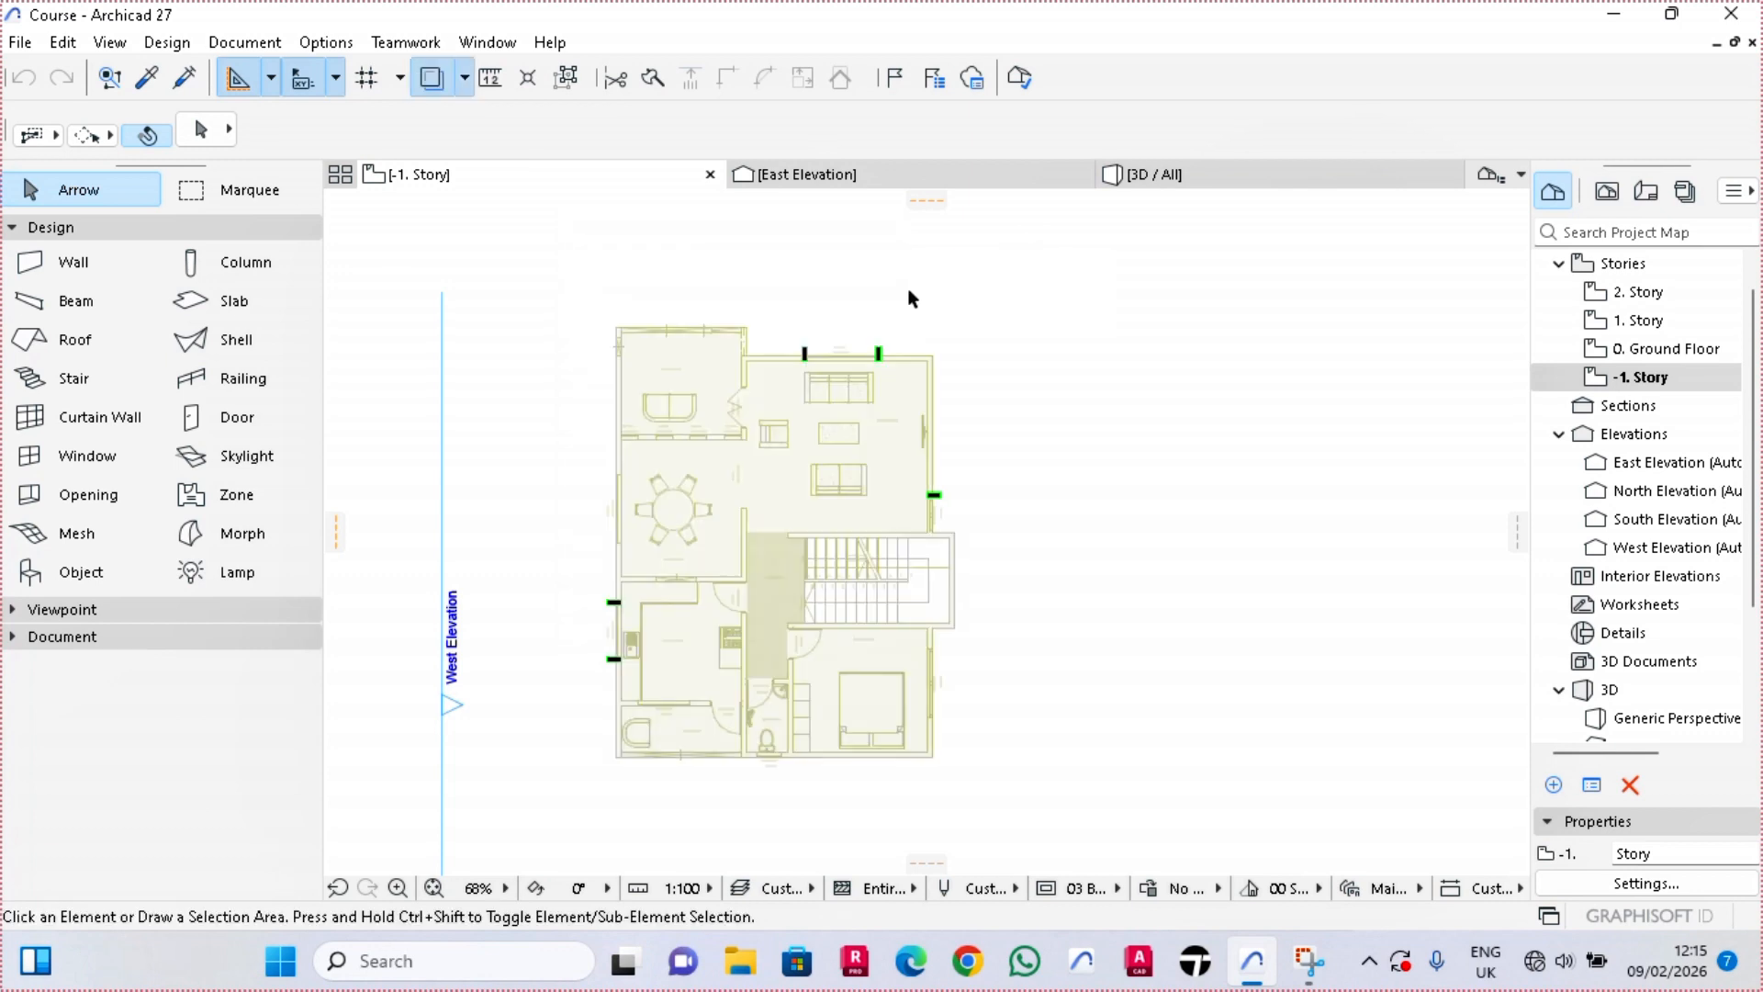
scroll(789, 478, "up", 2)
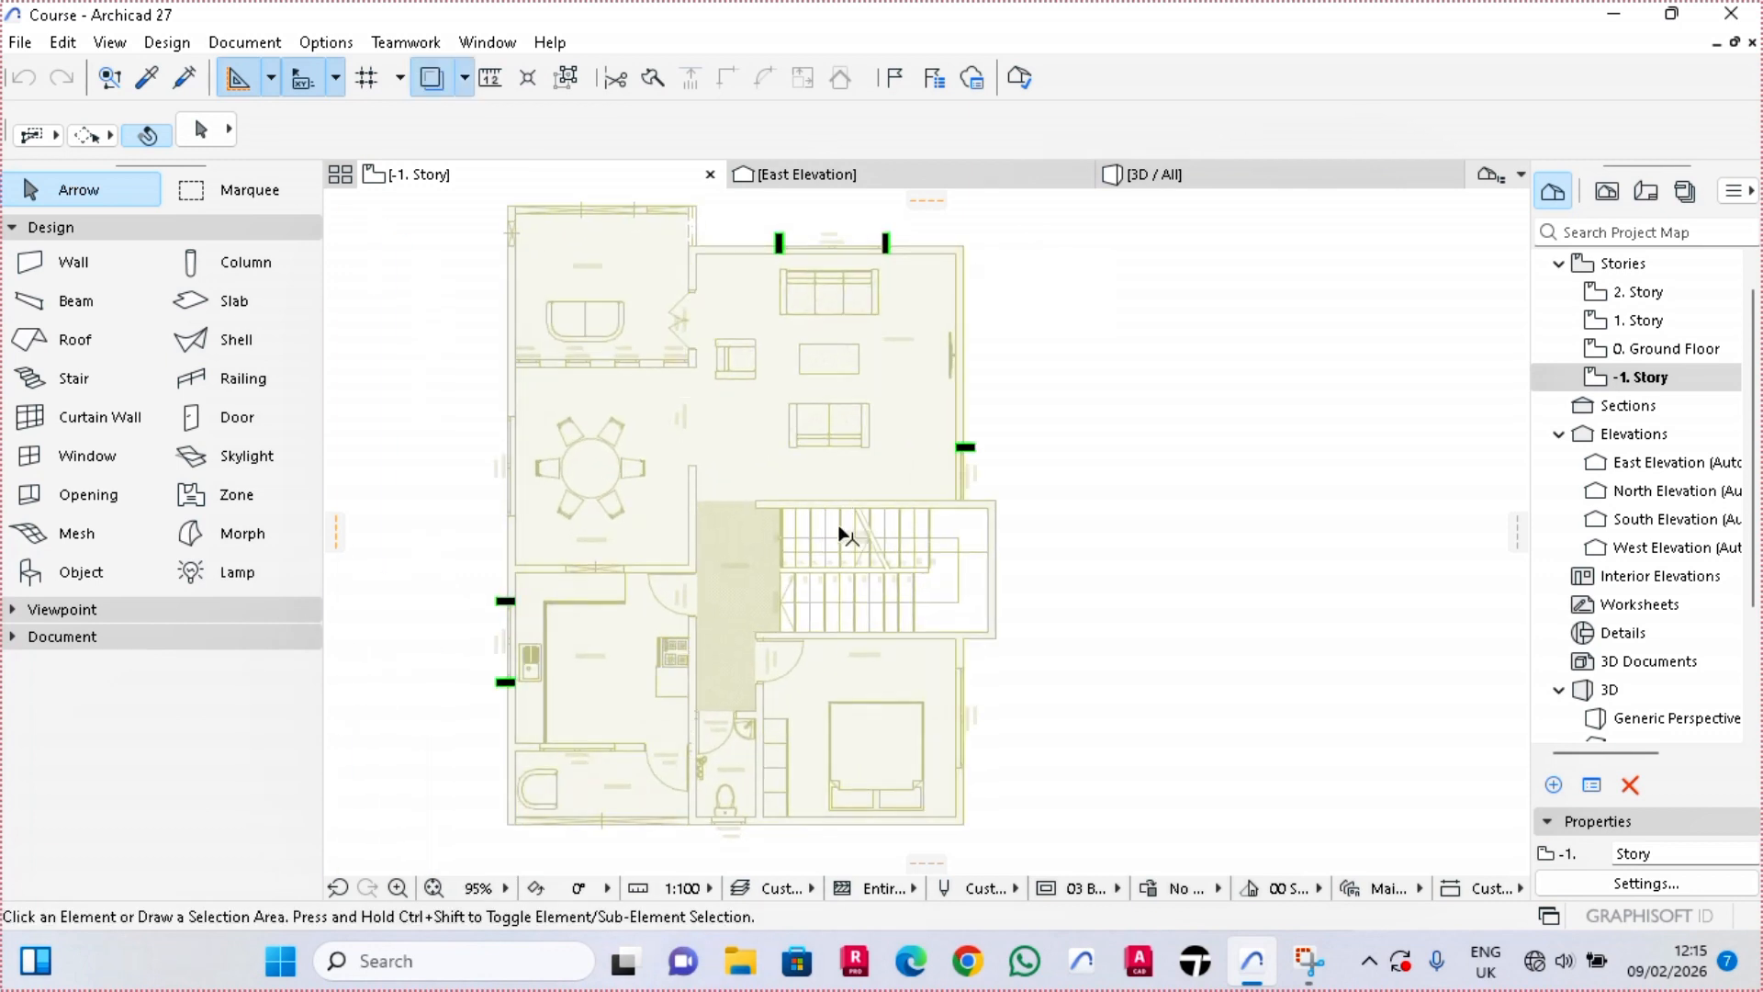
scroll(836, 527, "down", 2)
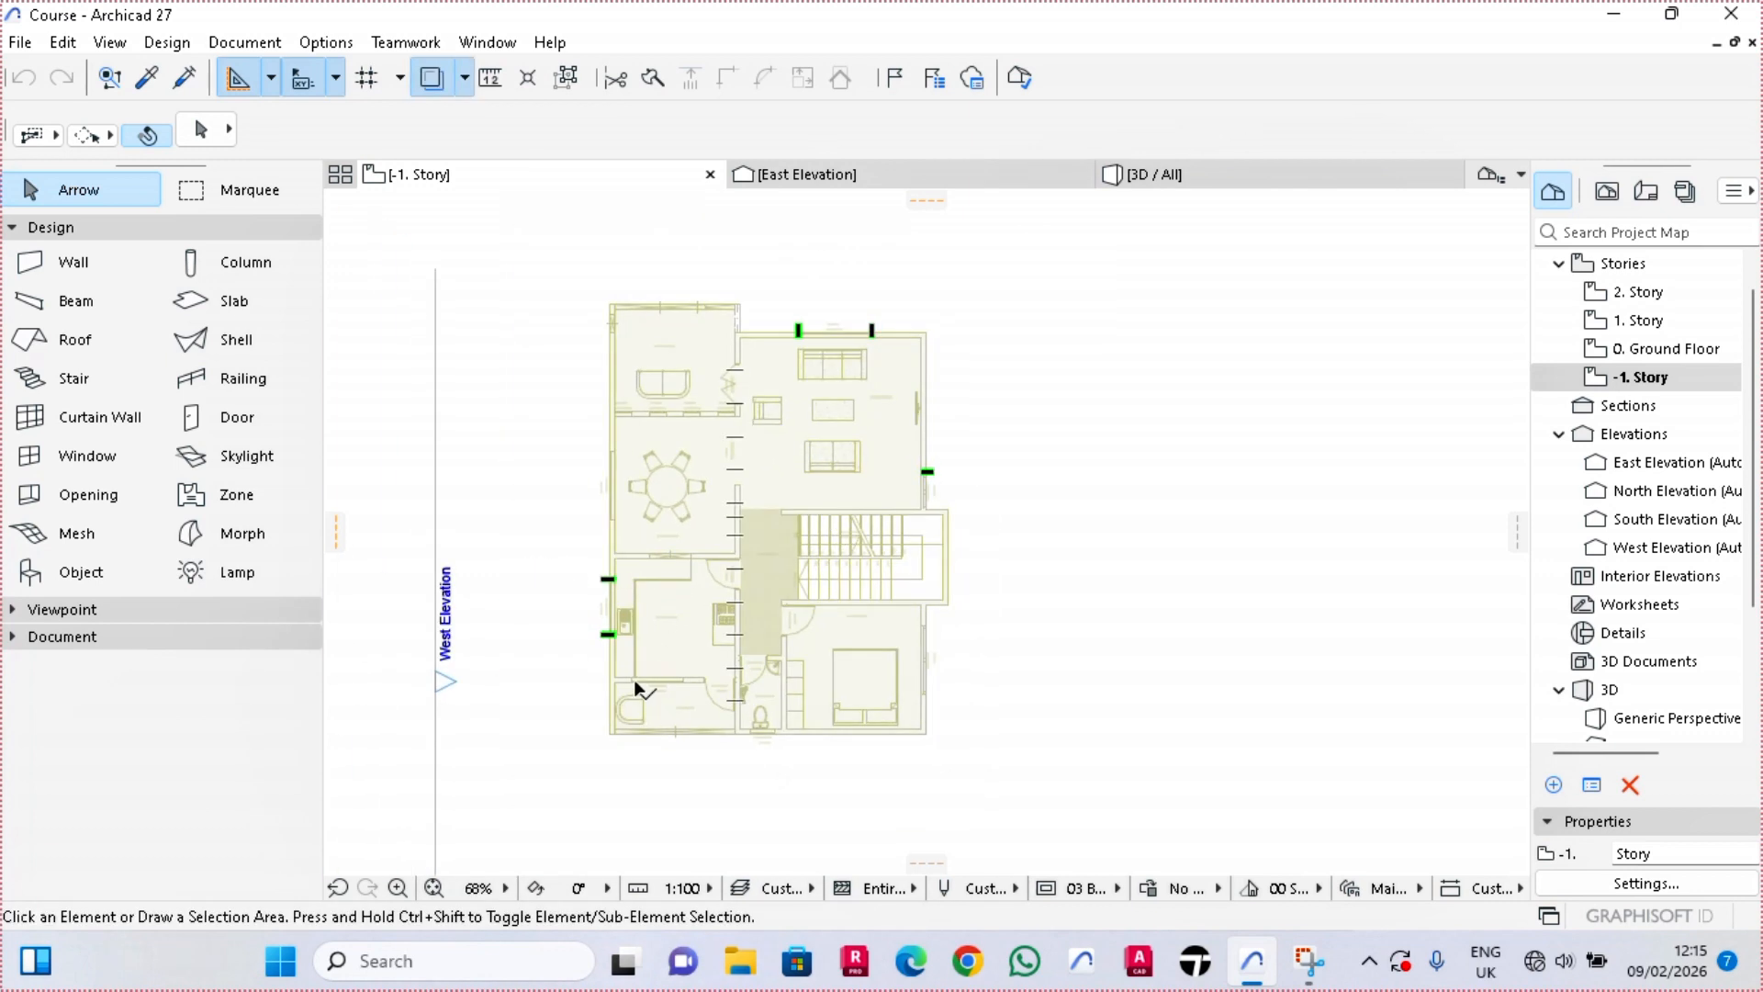
Override the default slab's top surface with Pavement - Asphalt Dark and link its side and bottom surfaces to match
double_click(237, 303)
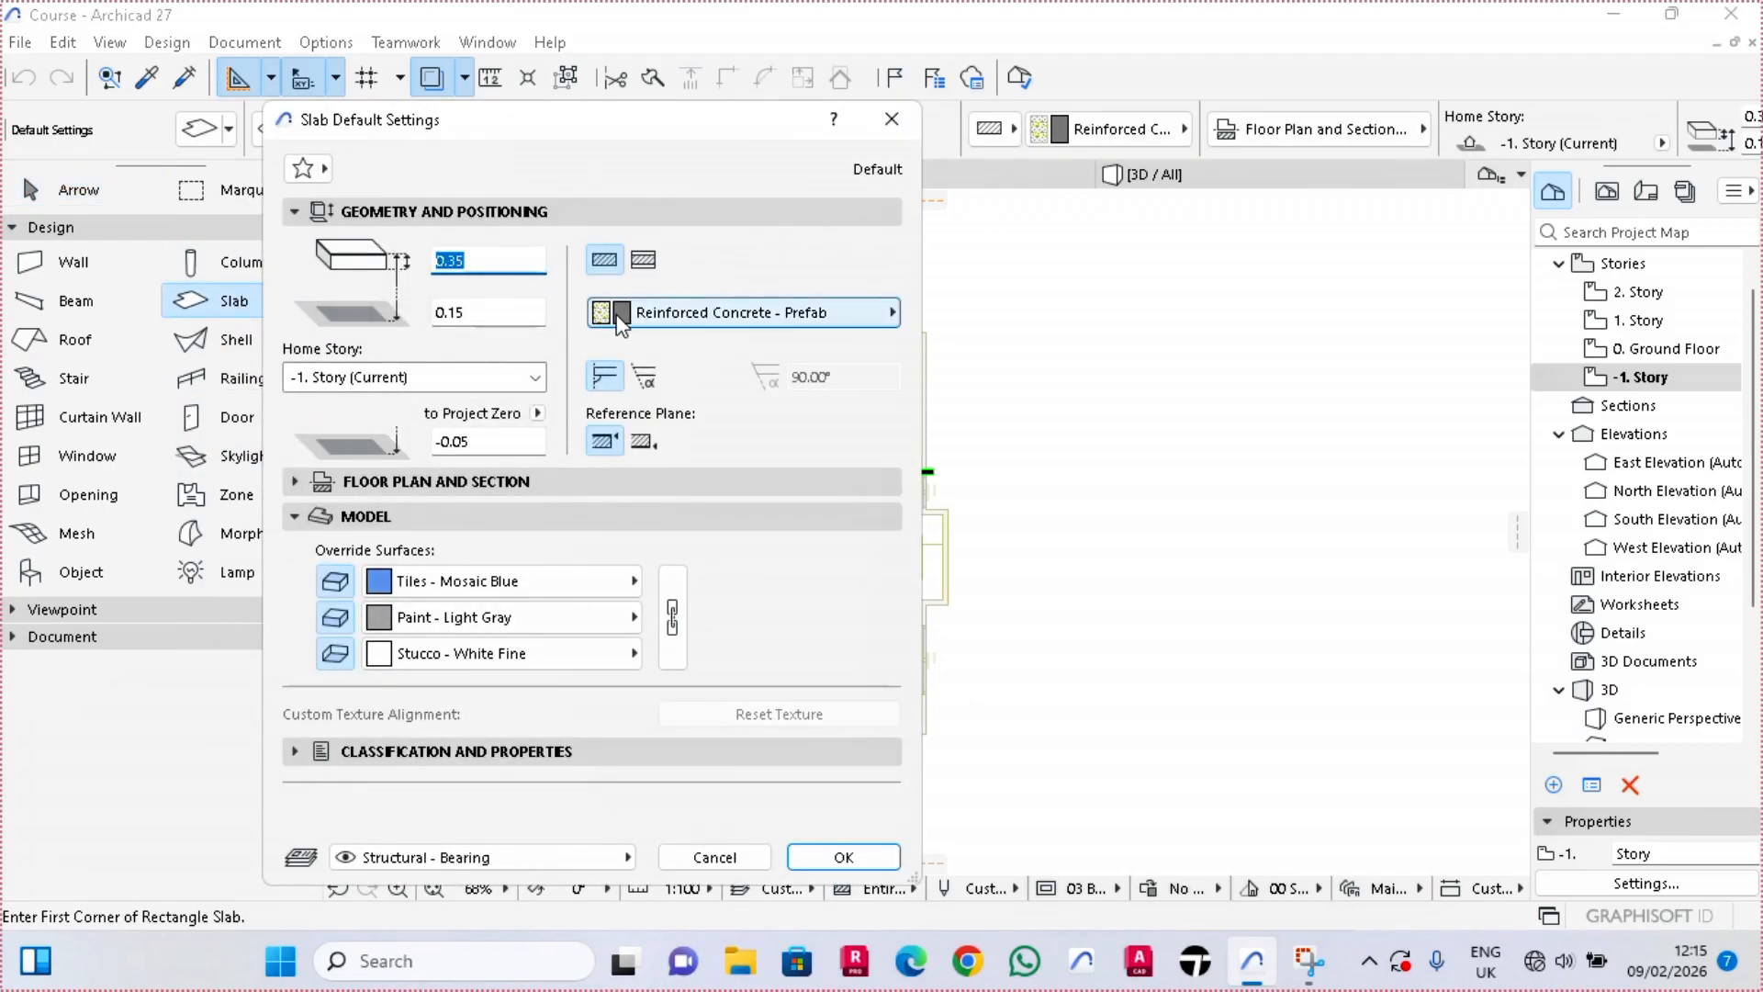
left_click(442, 582)
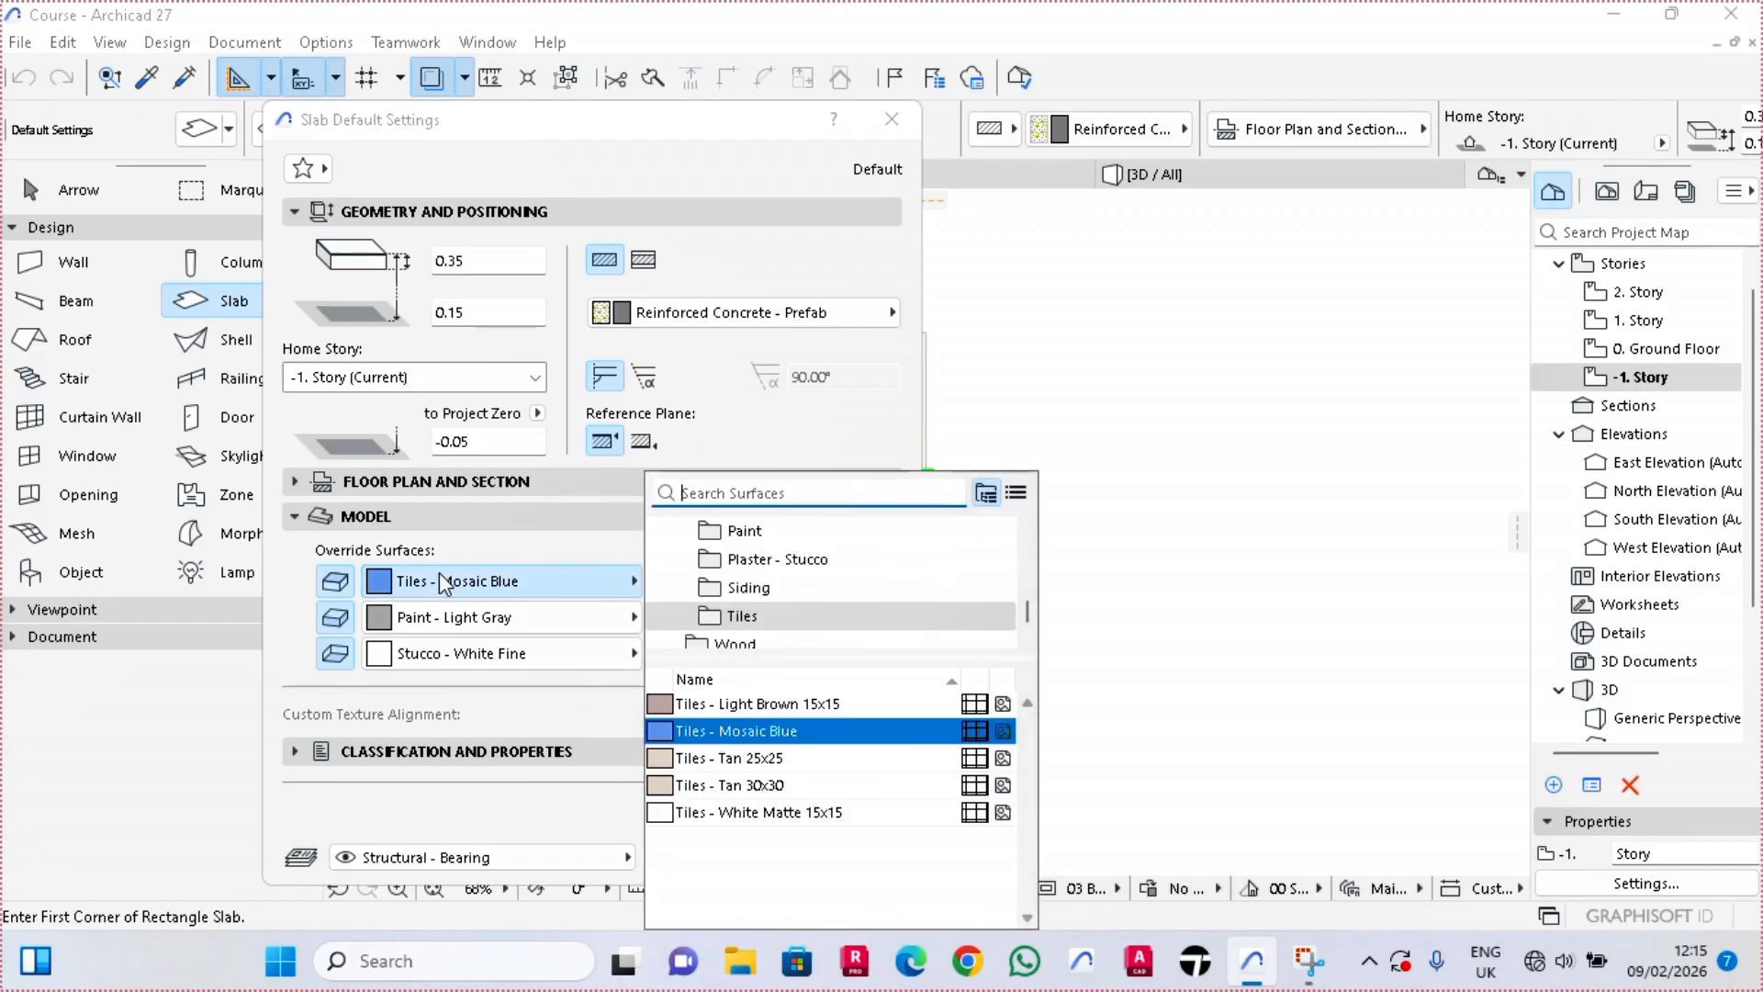
left_click_drag(1027, 617, 1029, 590)
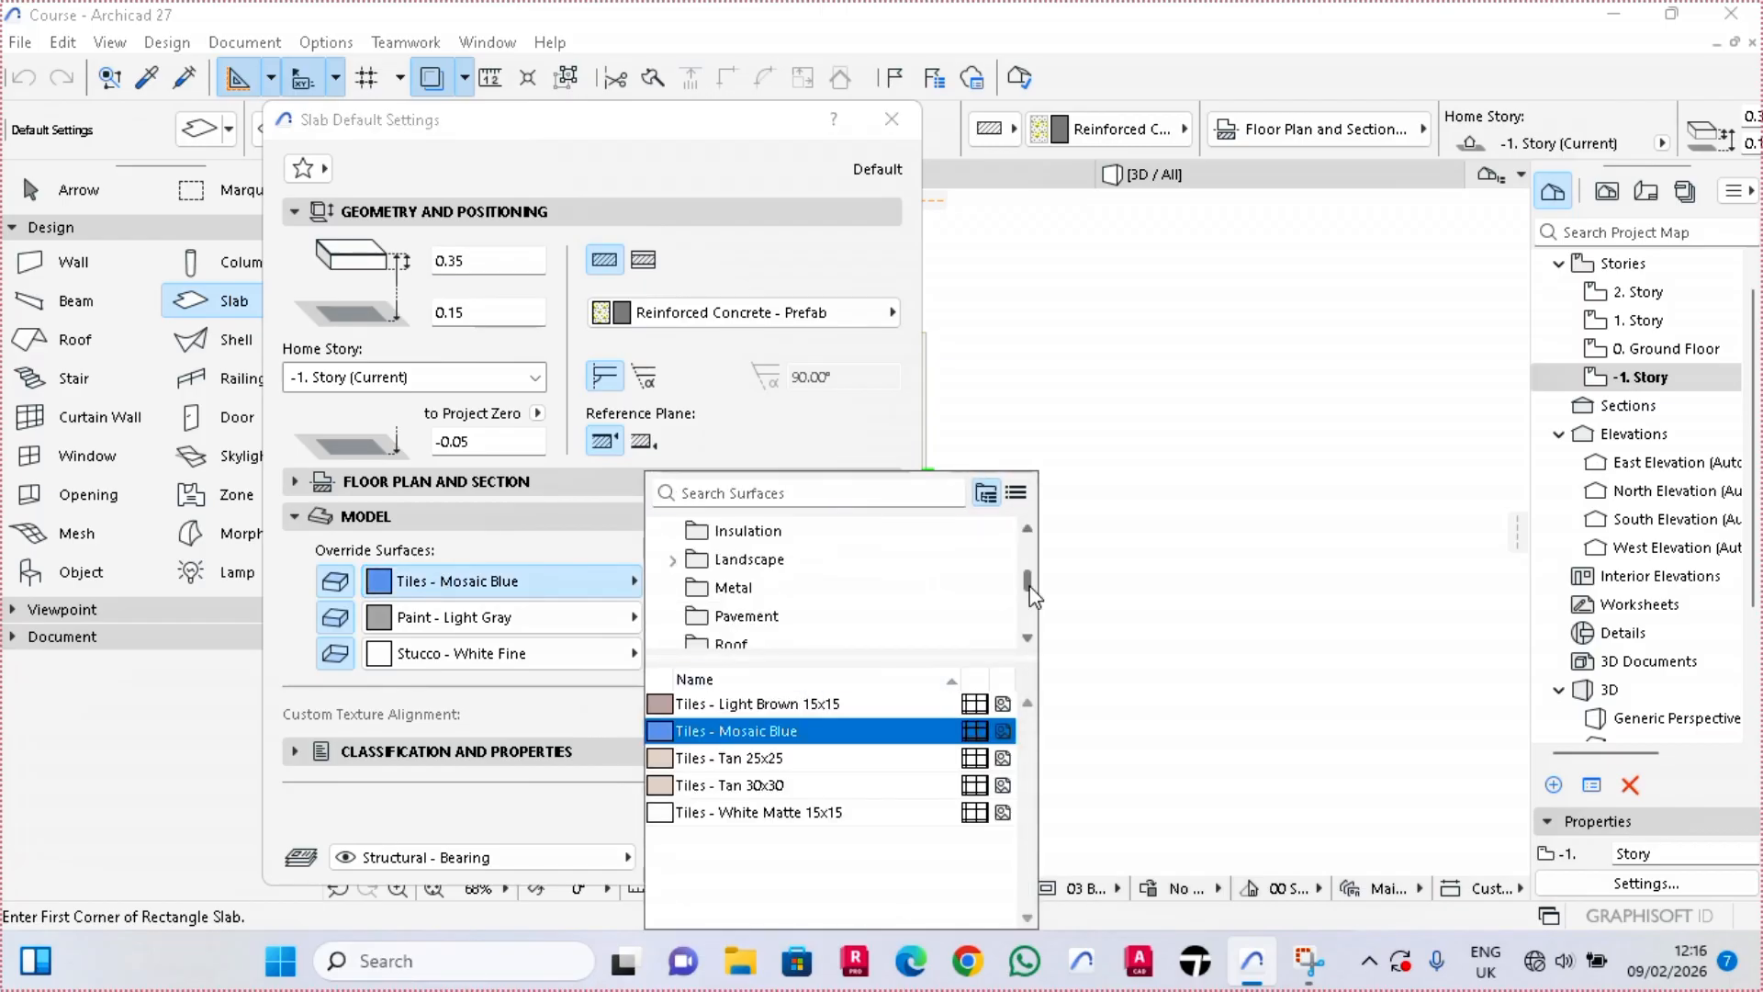
left_click(747, 619)
left_click(707, 733)
left_click(723, 704)
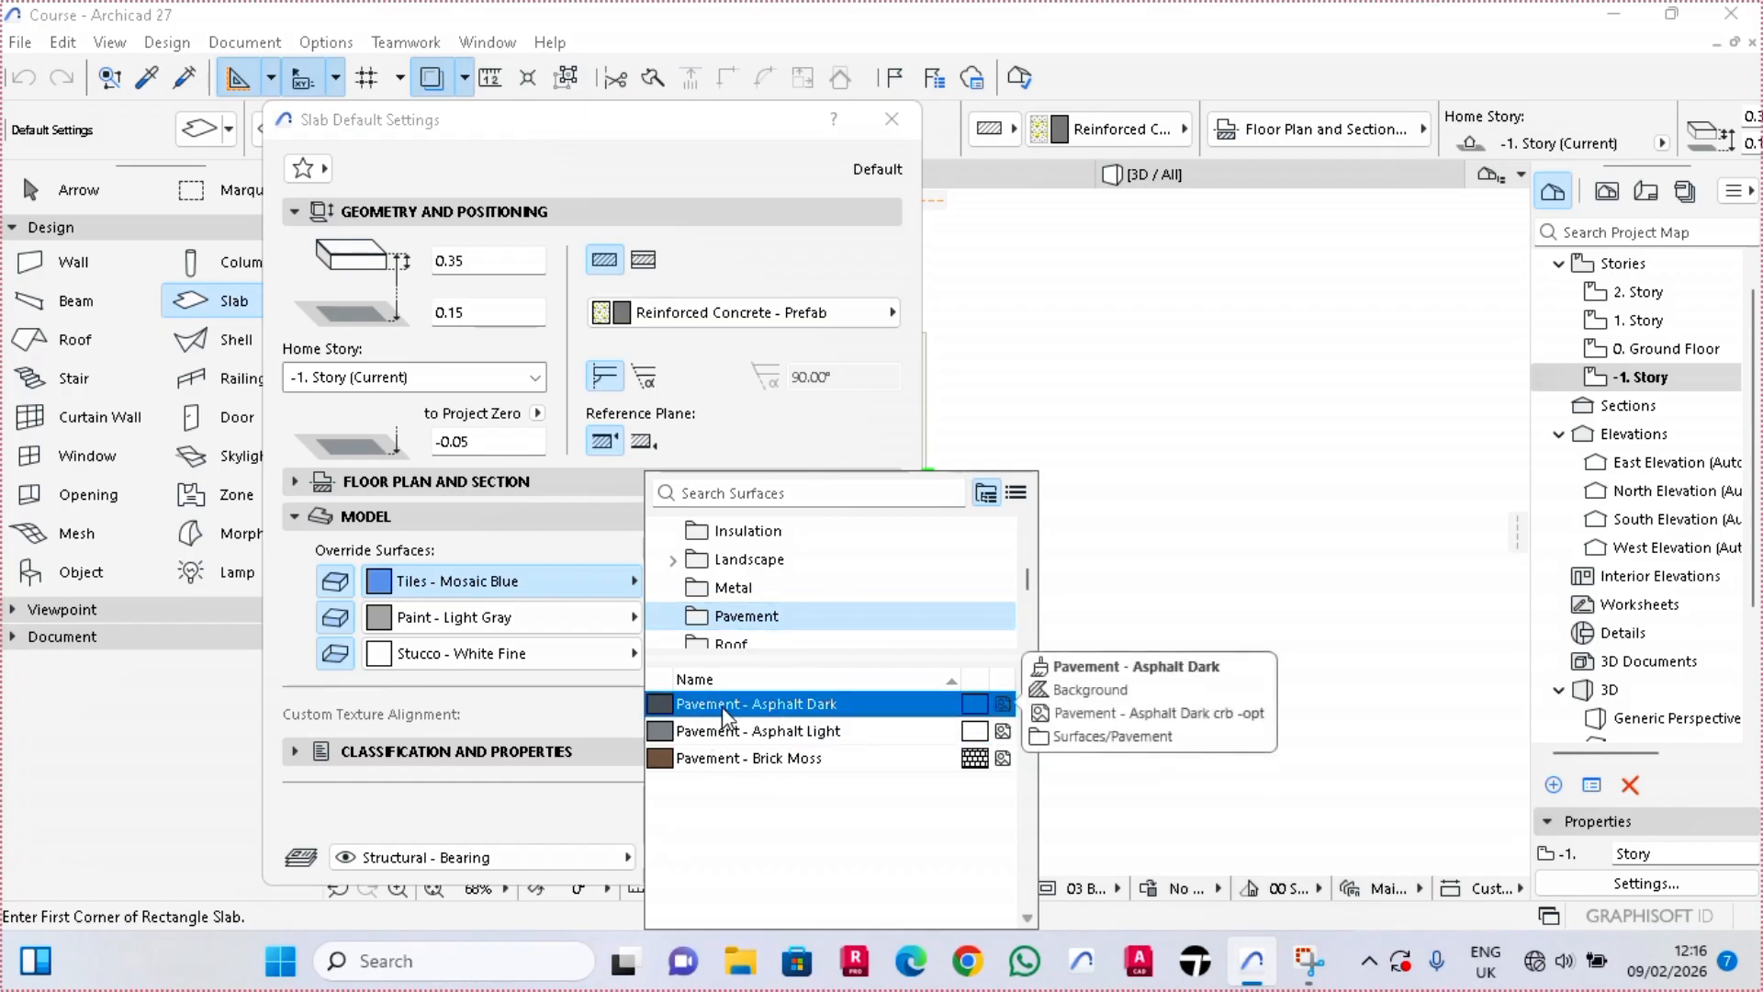
double_click(722, 705)
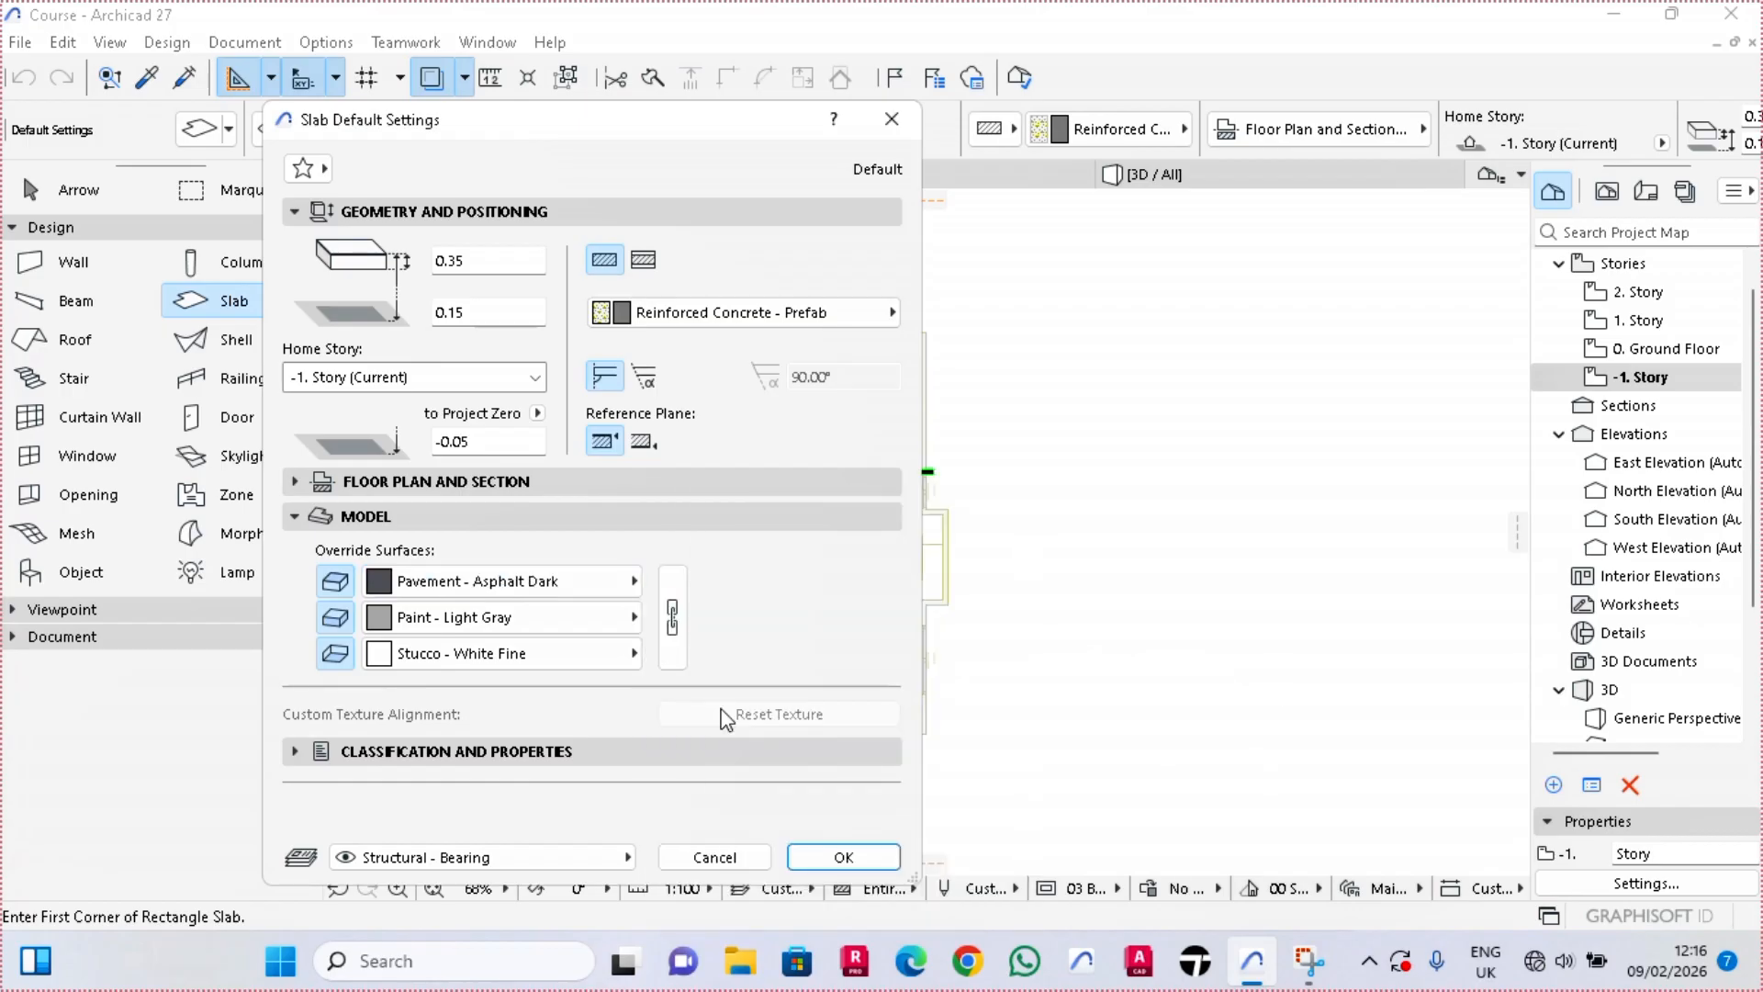
left_click(675, 618)
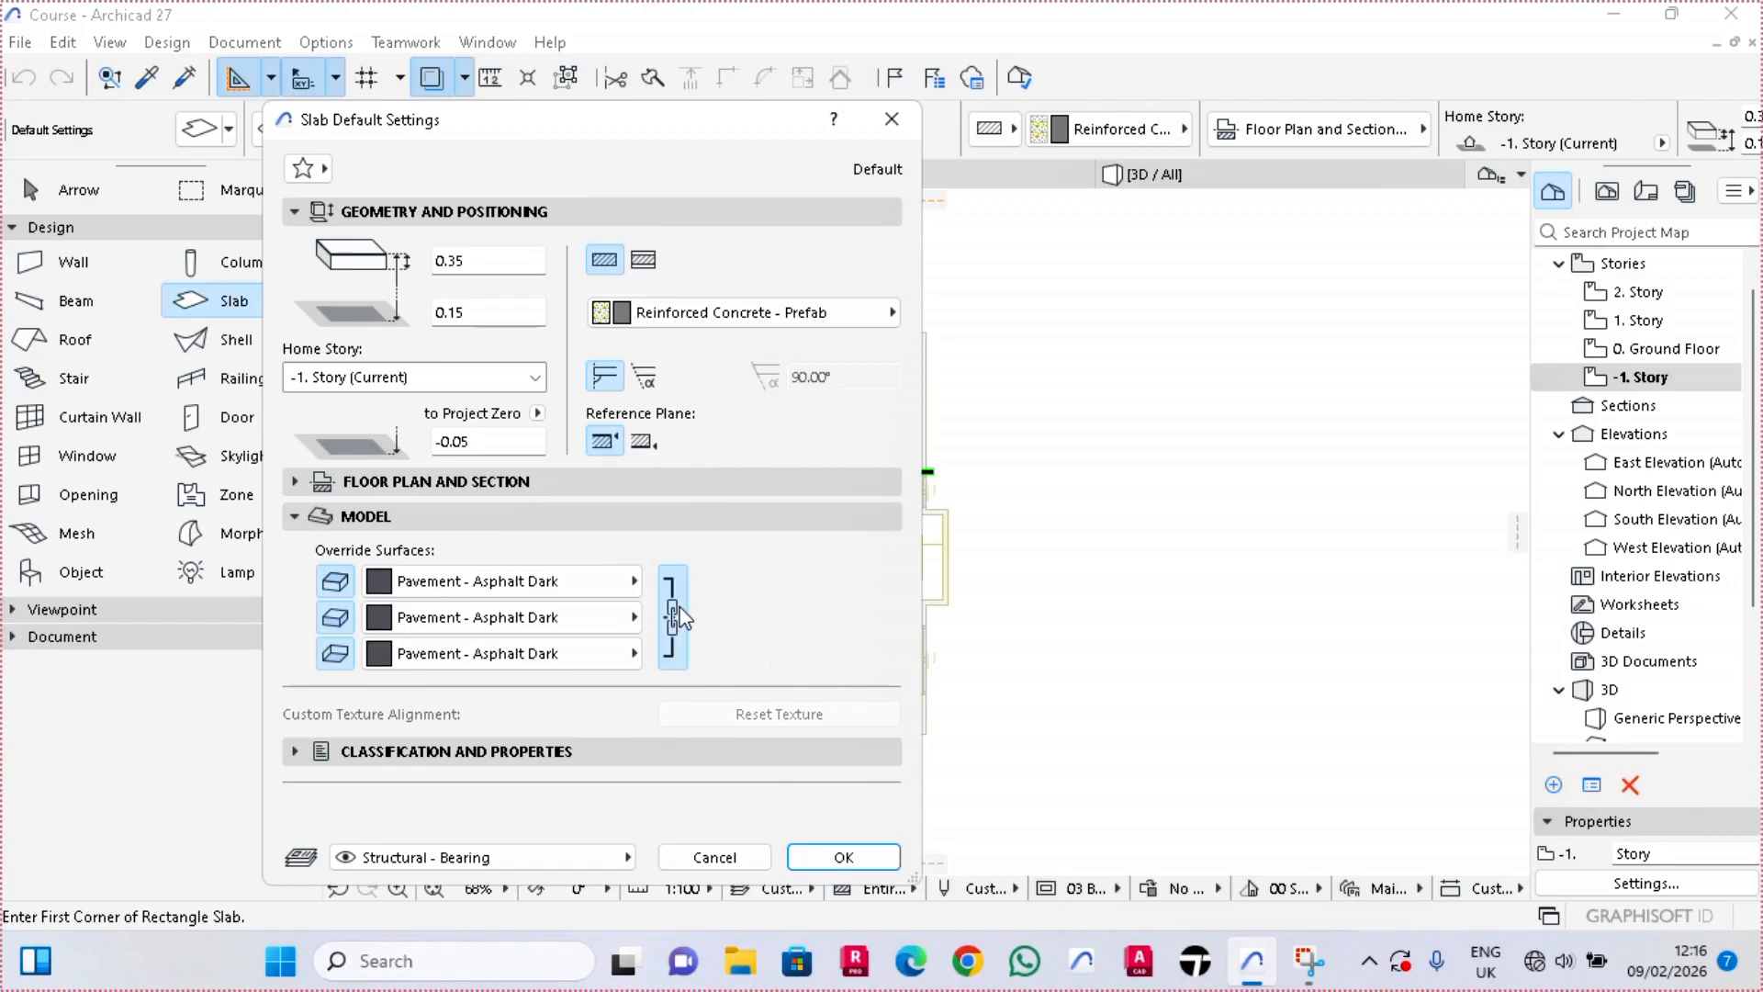
Set the default slab thickness to 0.20 and its offset to the home story to 0
left_click(487, 261)
type("0.20")
key("Tab")
type("0")
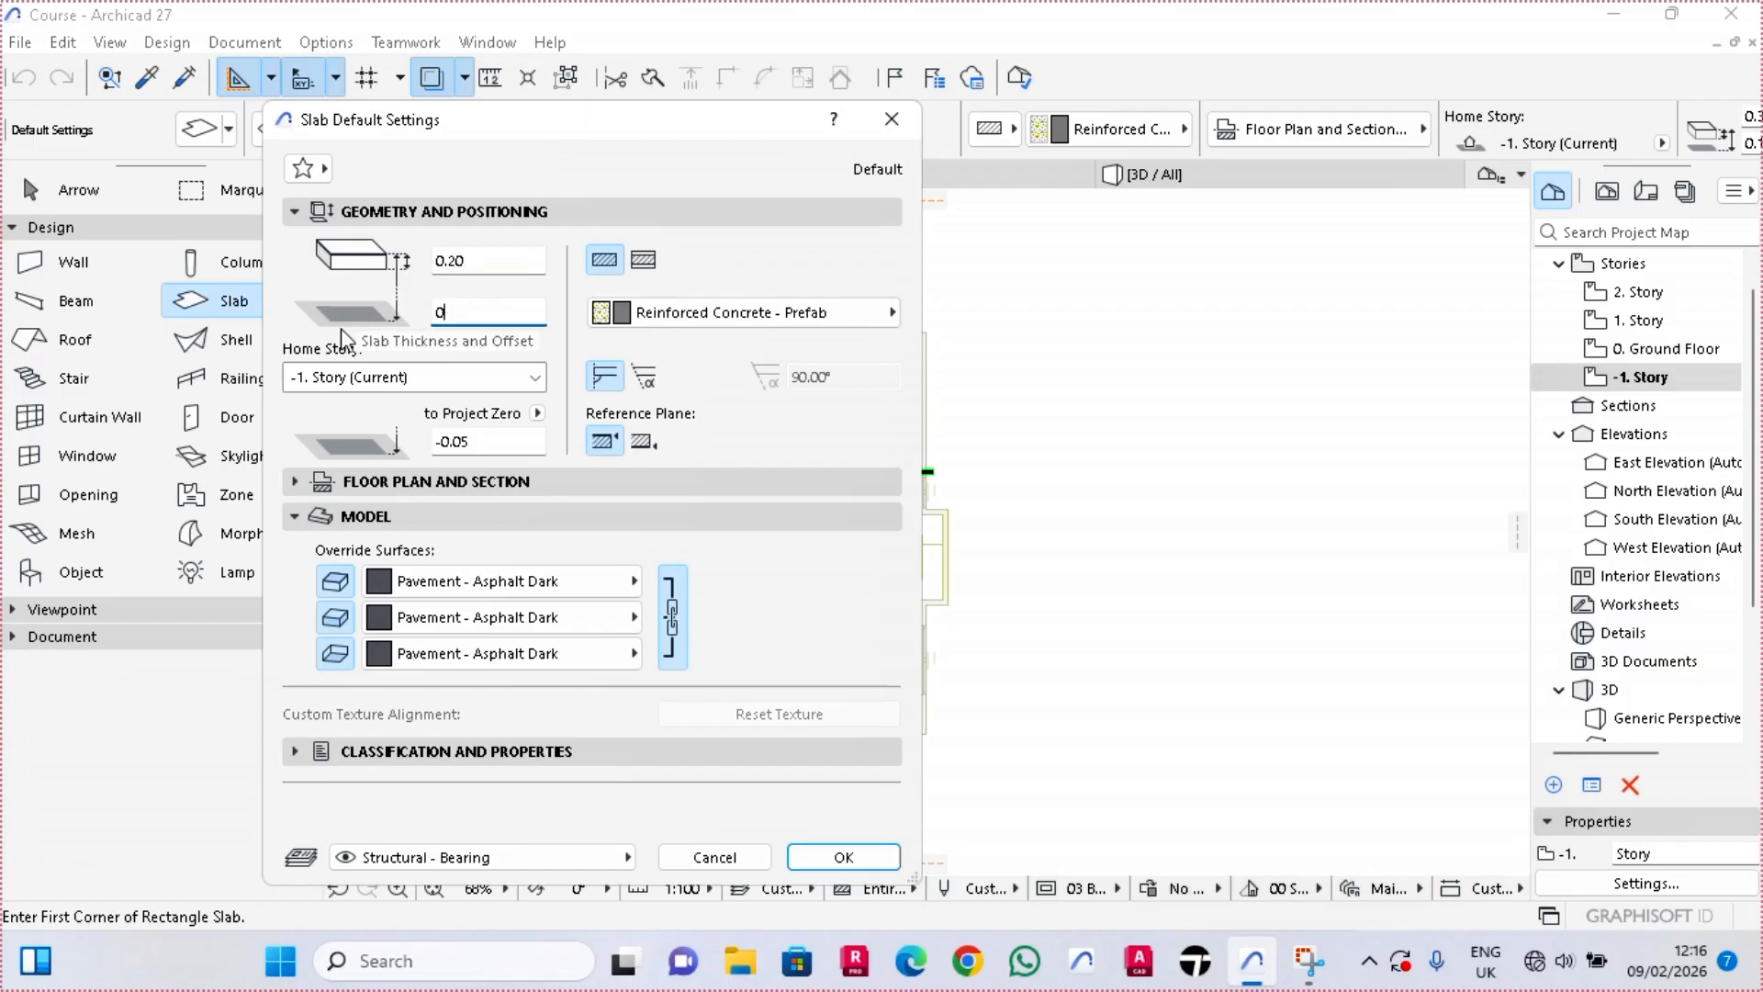
key("Return")
Draw a rectangular slab over the traced building footprint, from its northwest outer corner to the southeast extent, including the projecting stairwell
left_click(544, 294)
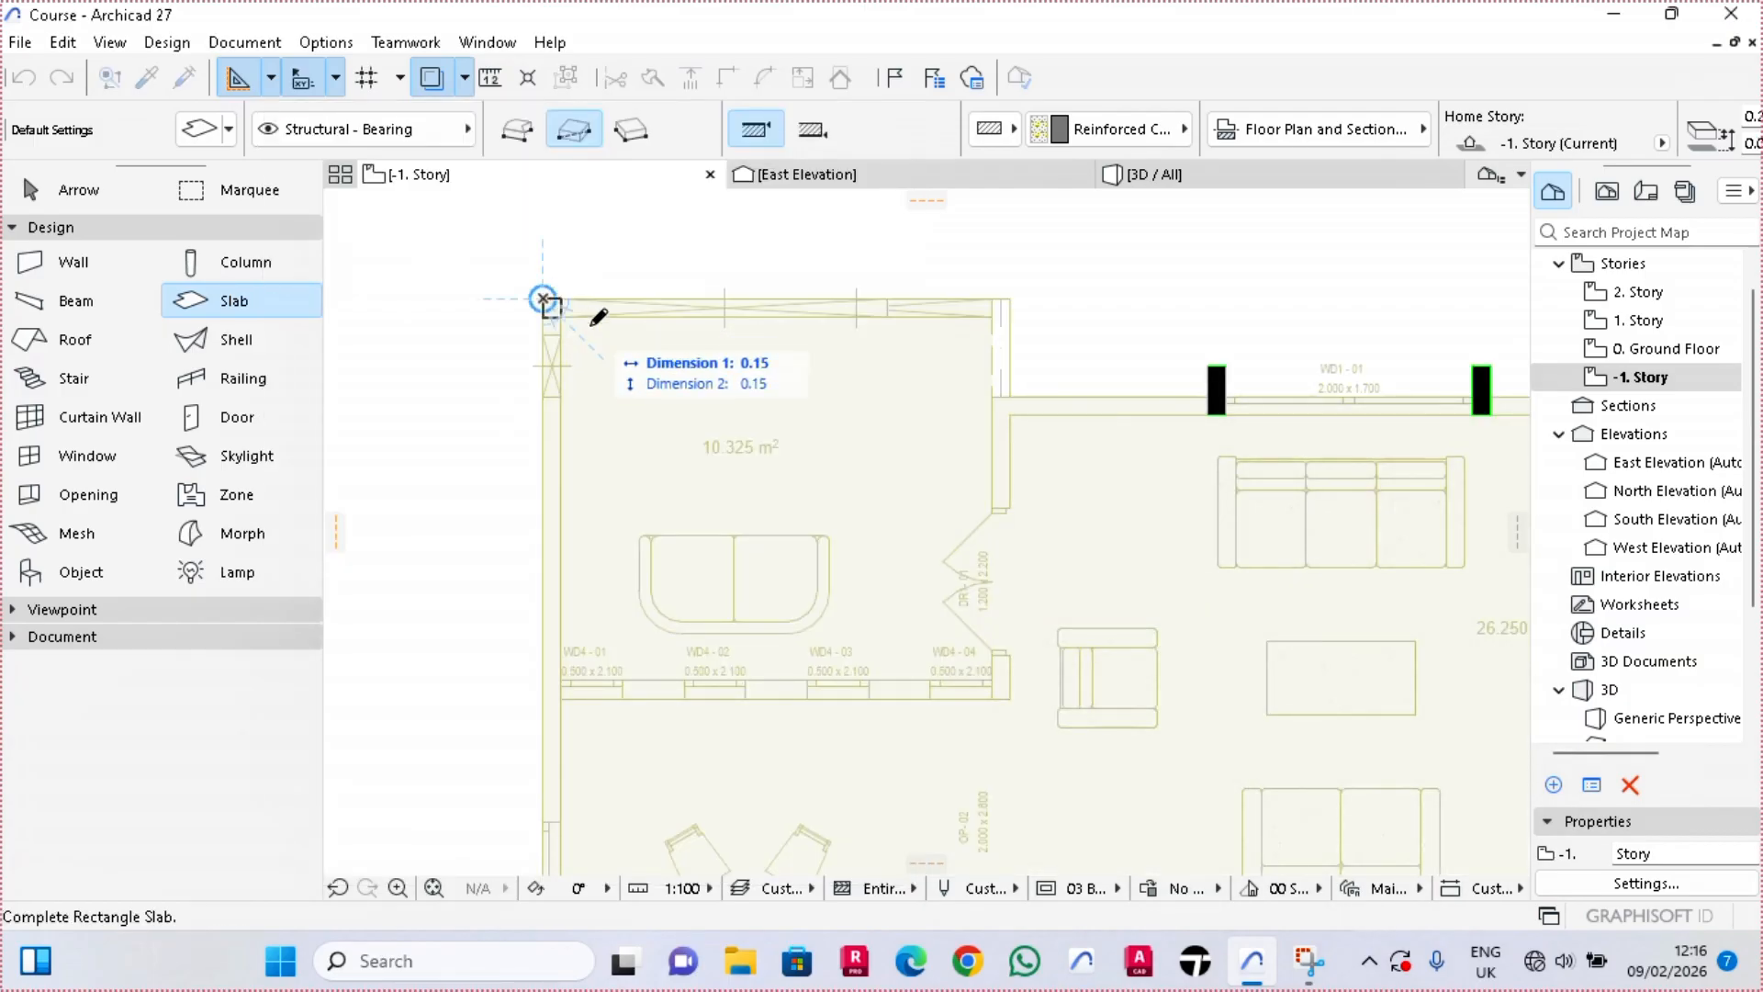
scroll(551, 289, "down", 5)
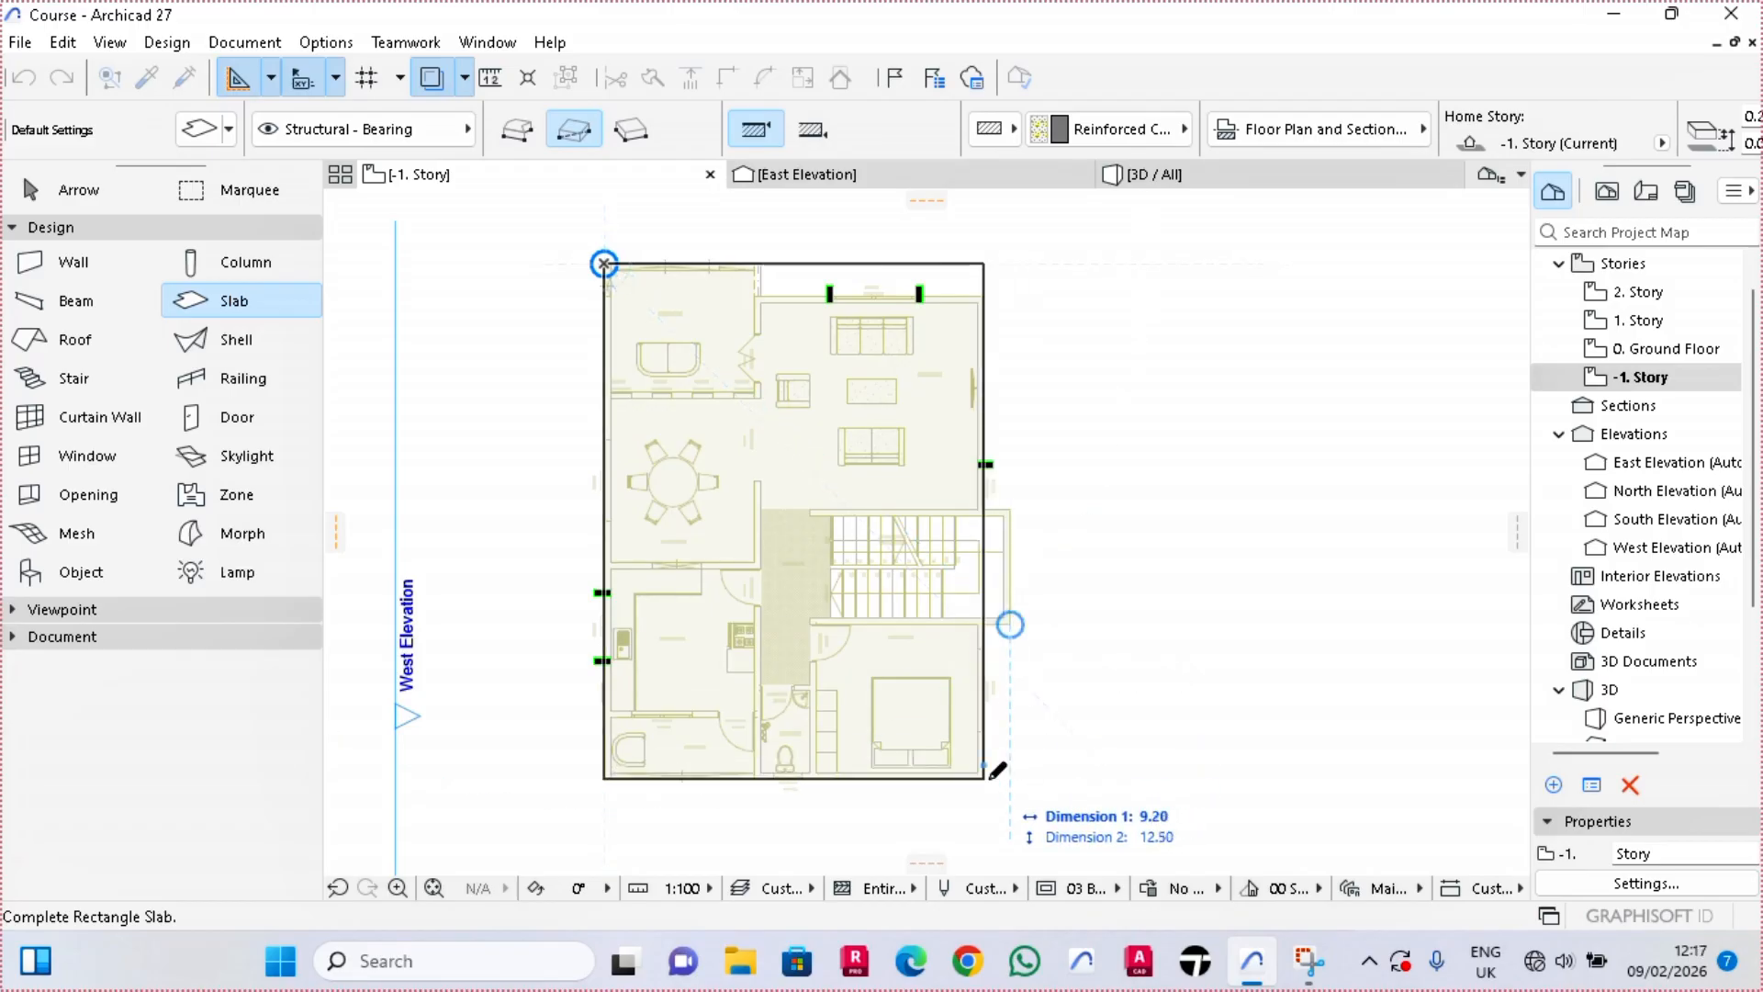
left_click(1011, 779)
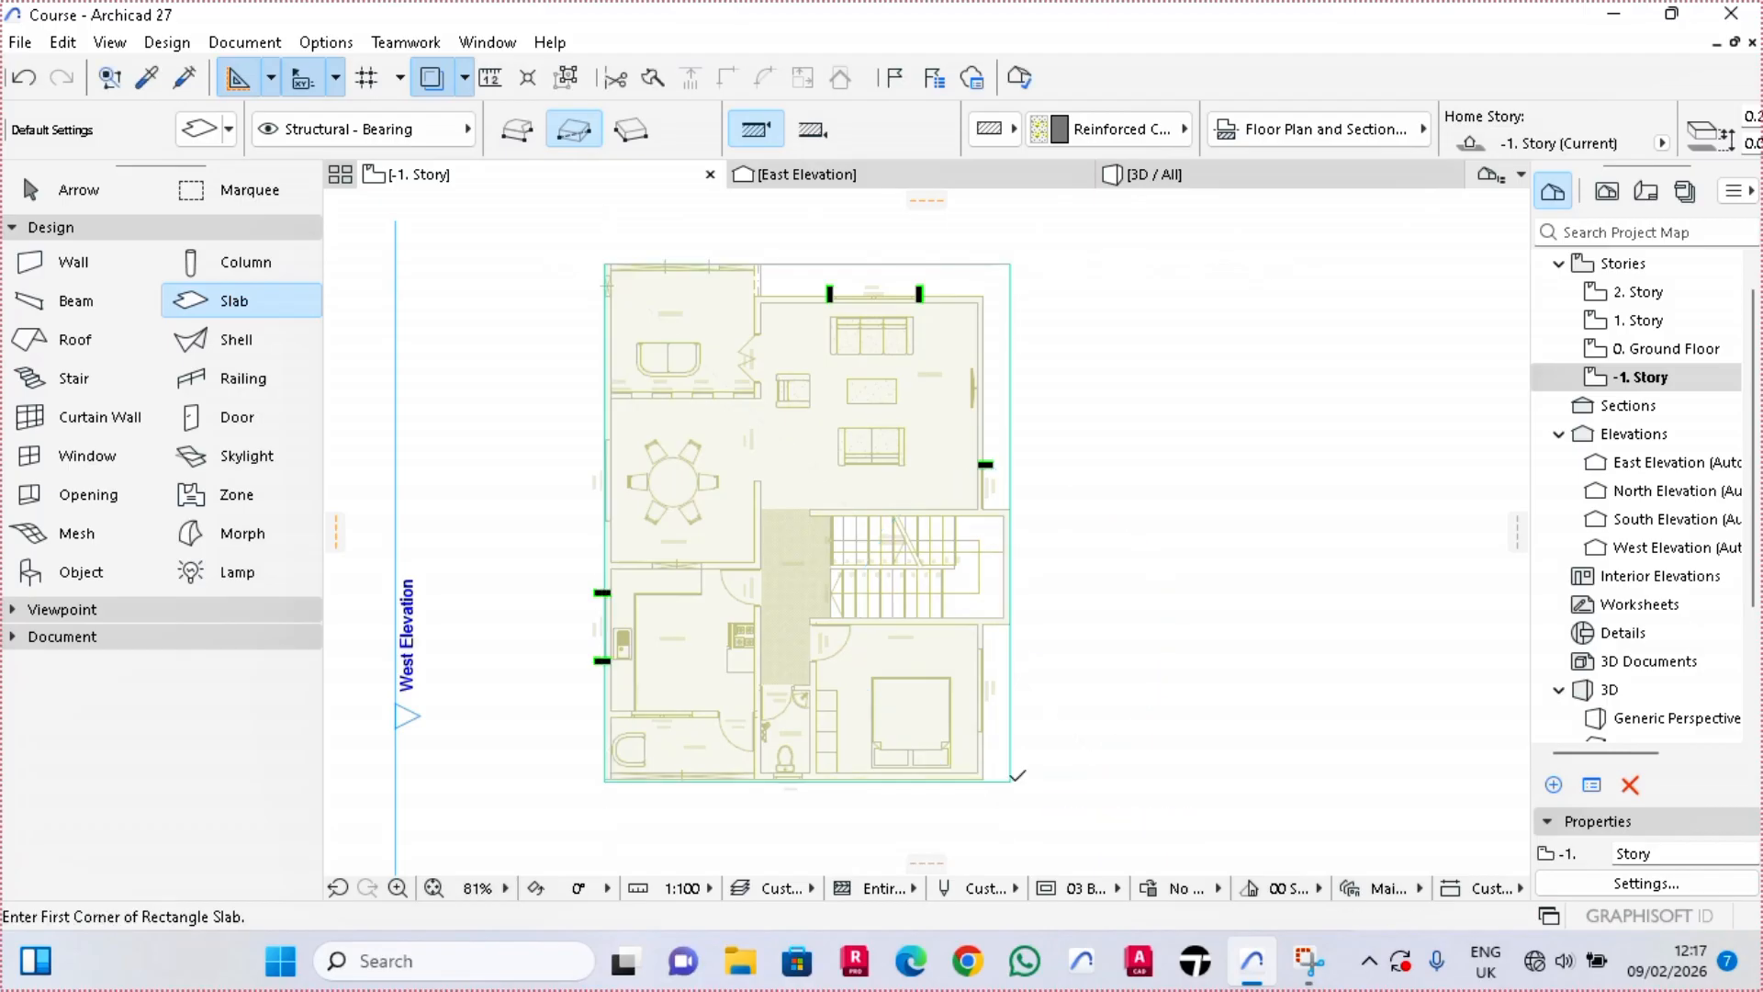
key("Escape")
Offset all edges of the slab outward so it extends beyond the building on every side
scroll(964, 405, "up", 2)
left_click(971, 406)
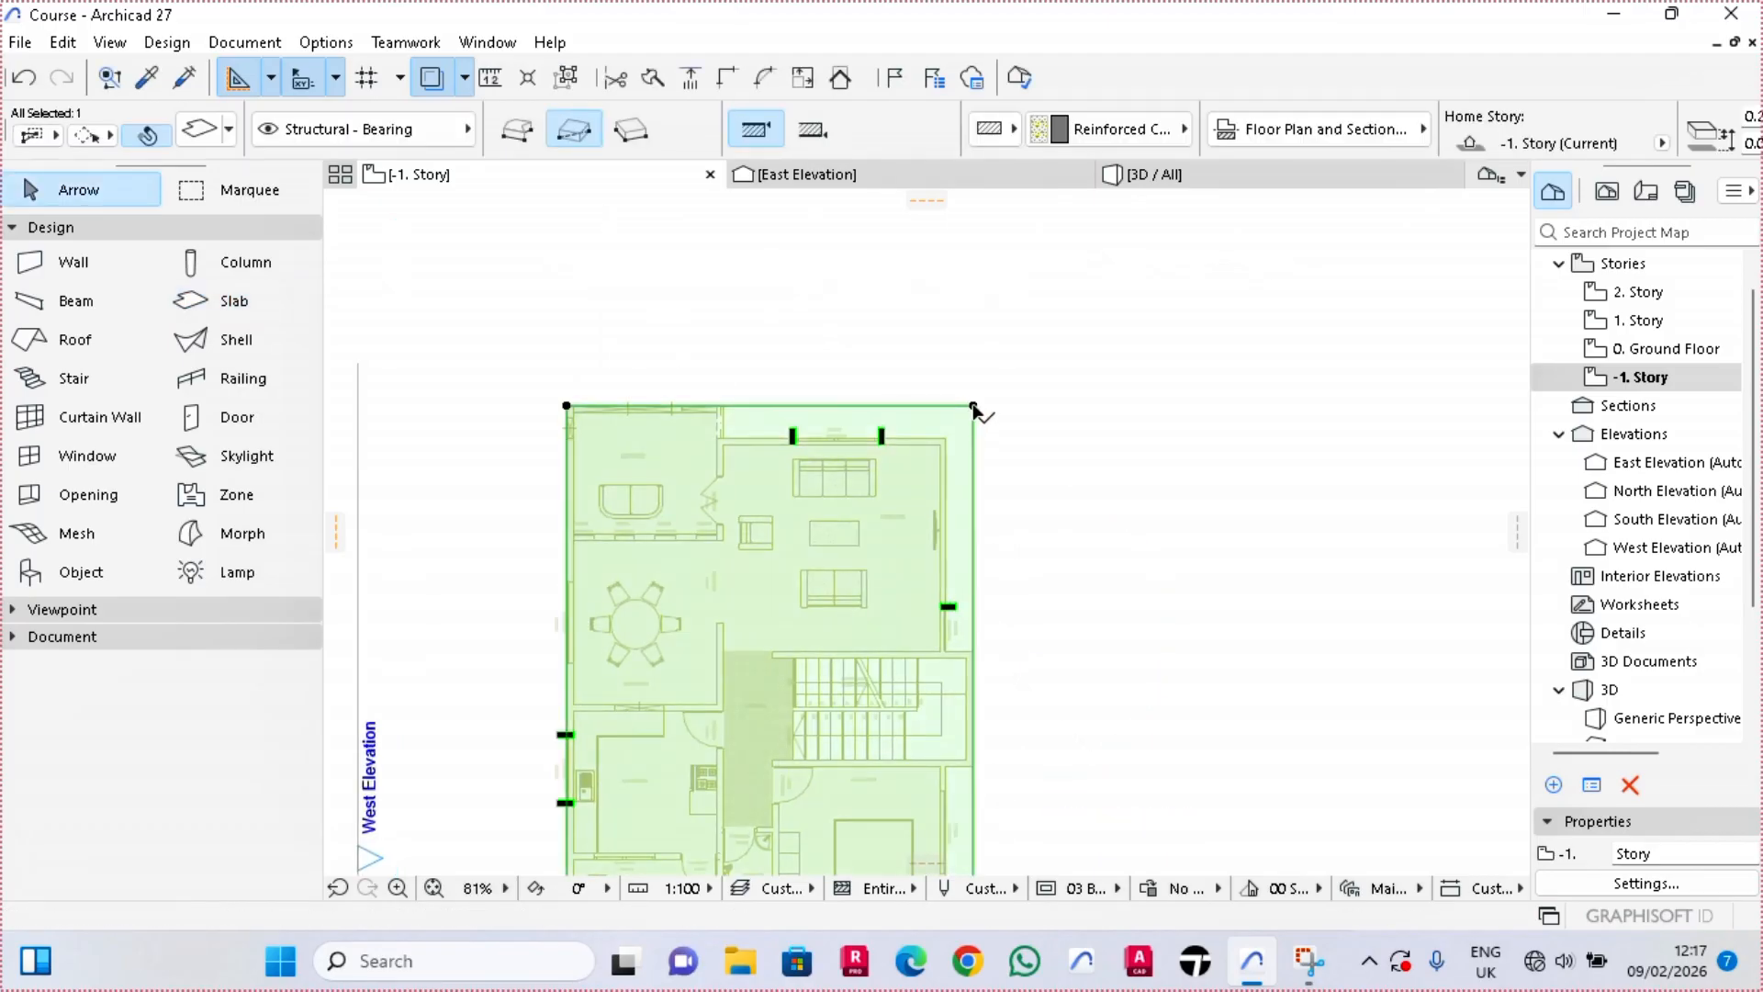
left_click(974, 407)
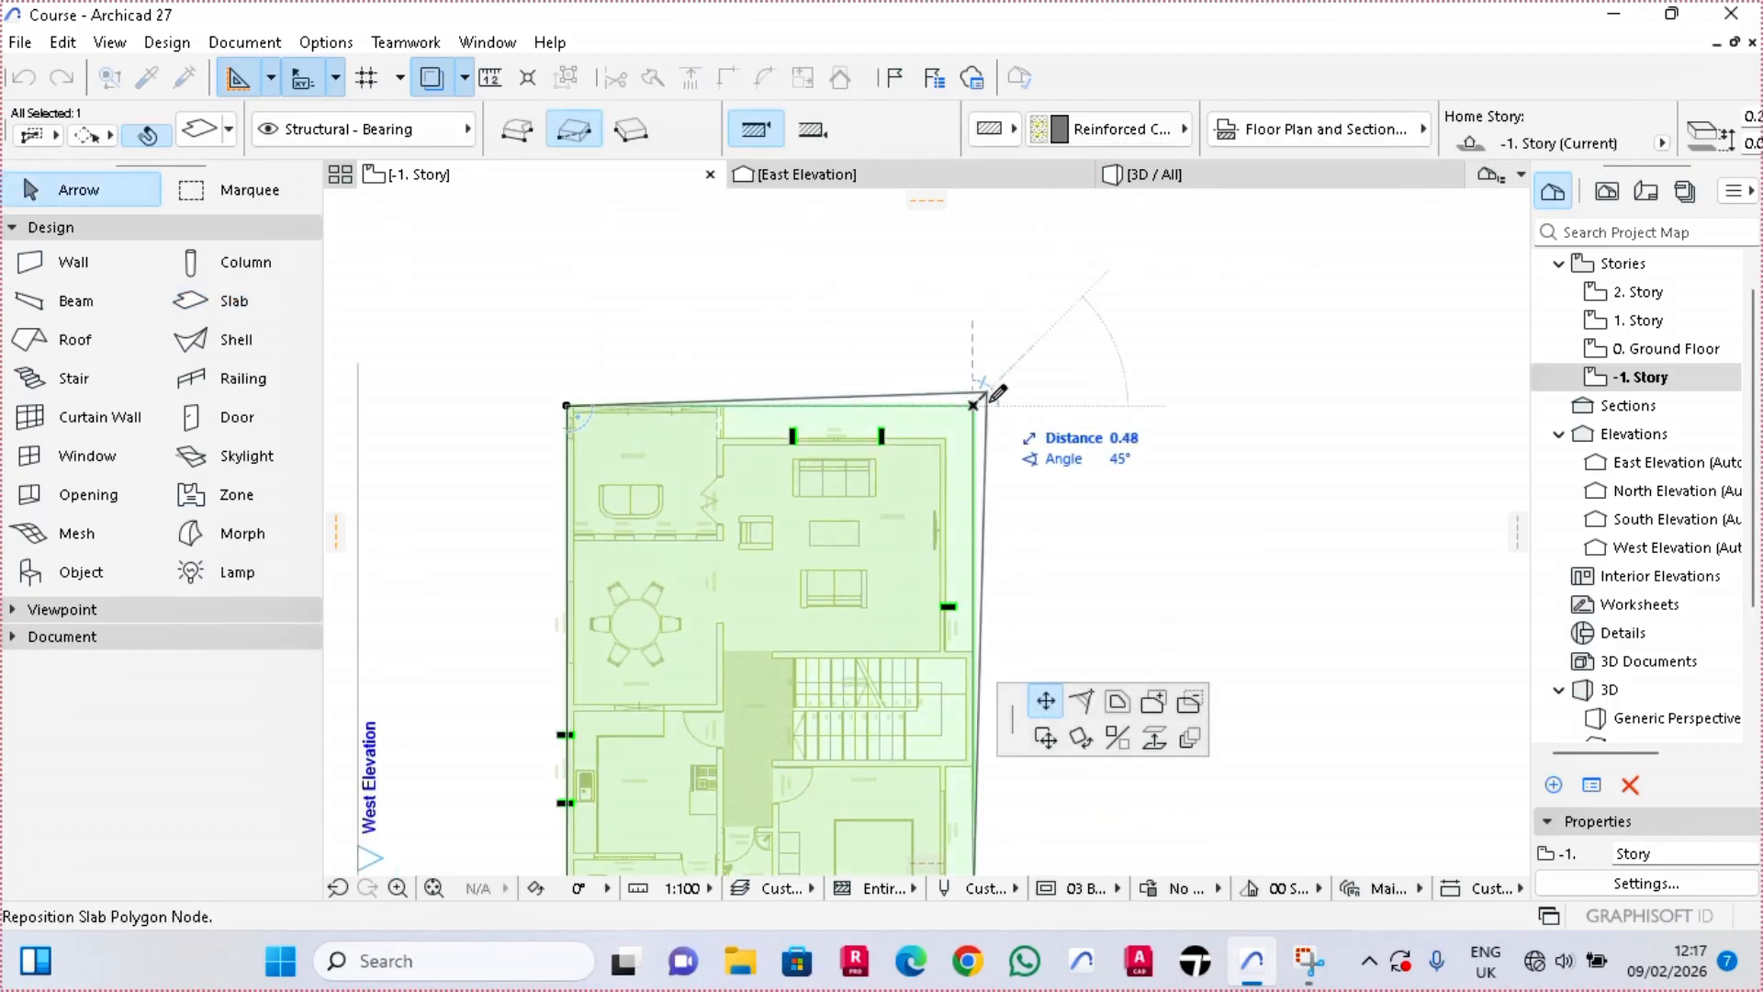
left_click(1118, 704)
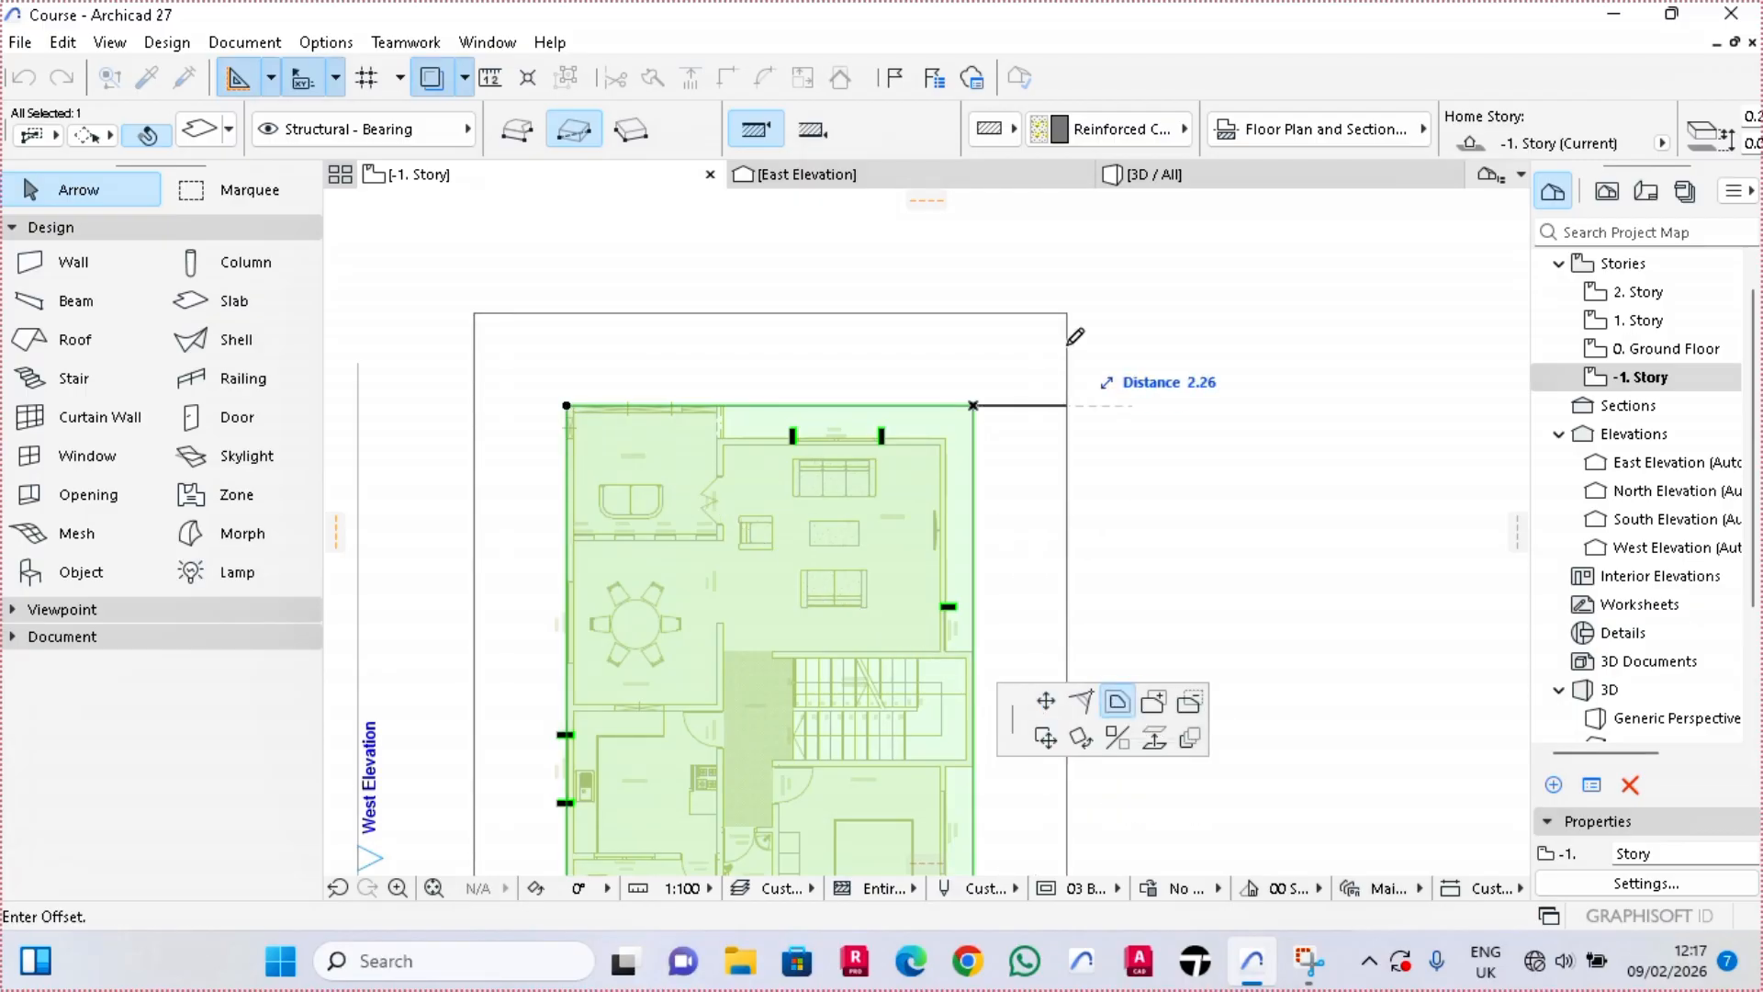
left_click(1075, 336)
Examine the enlarged slab around the building's base in 3D and return to the -1 story floor plan
left_click(1214, 174)
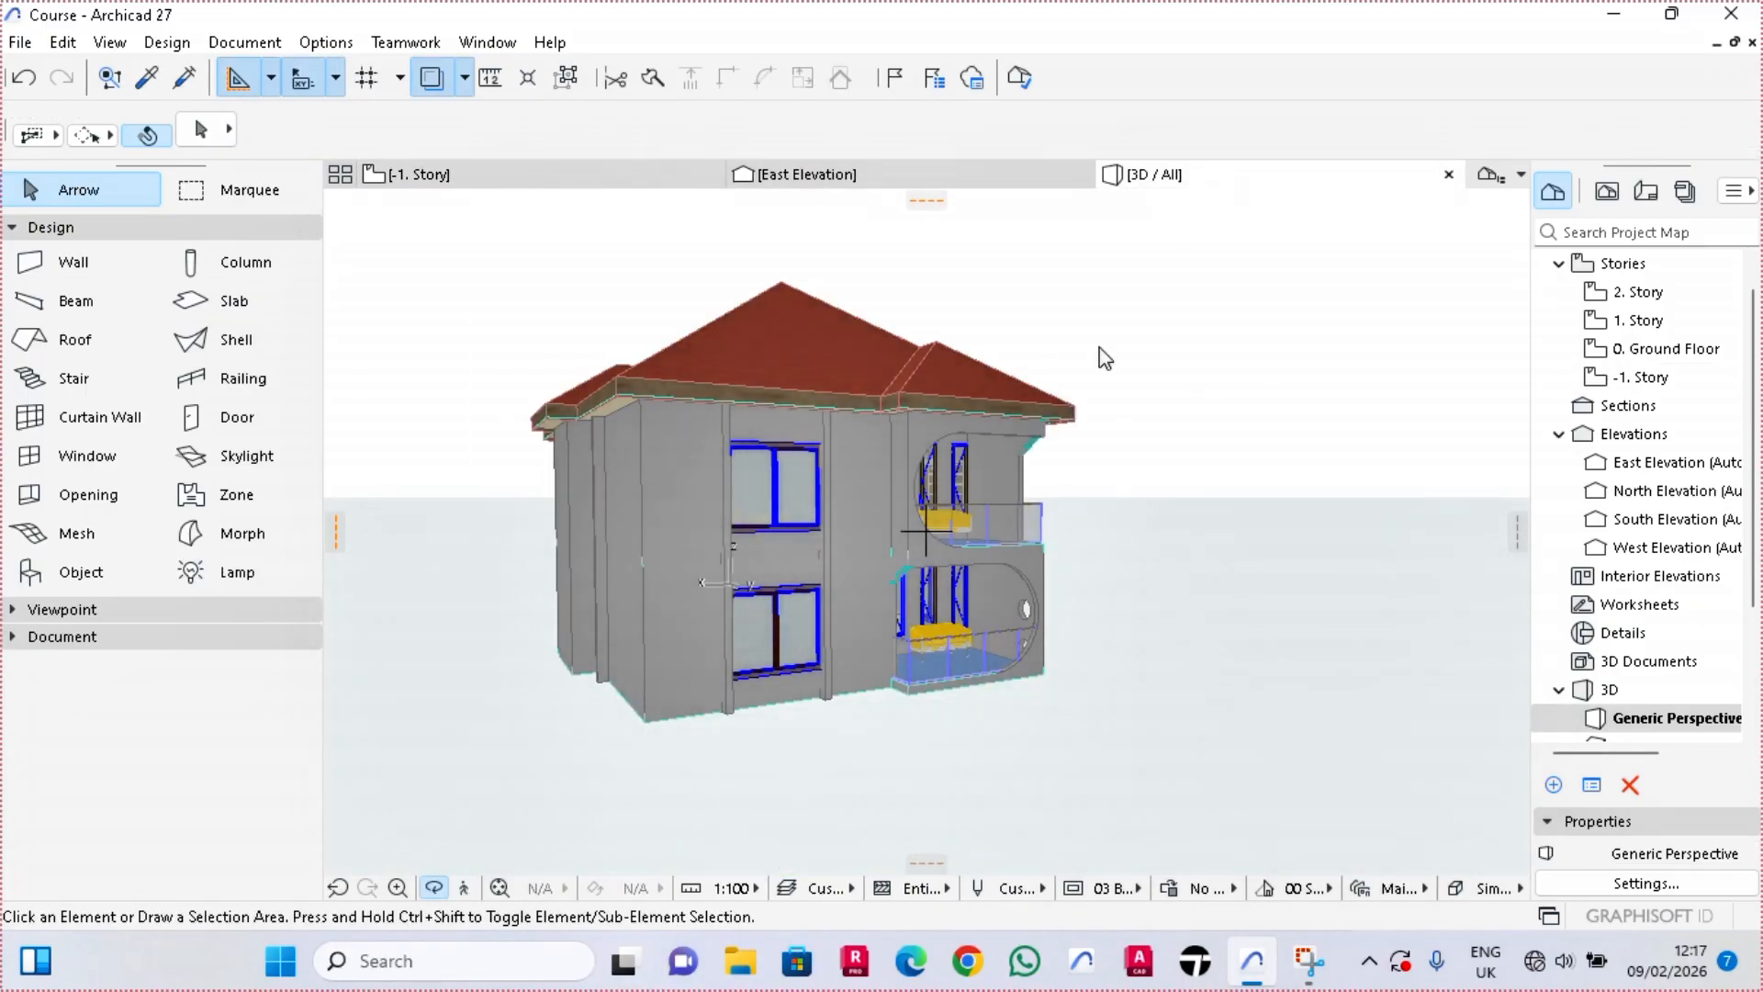
middle_click_drag(1105, 358, 863, 693, "shift")
scroll(933, 646, "up", 3)
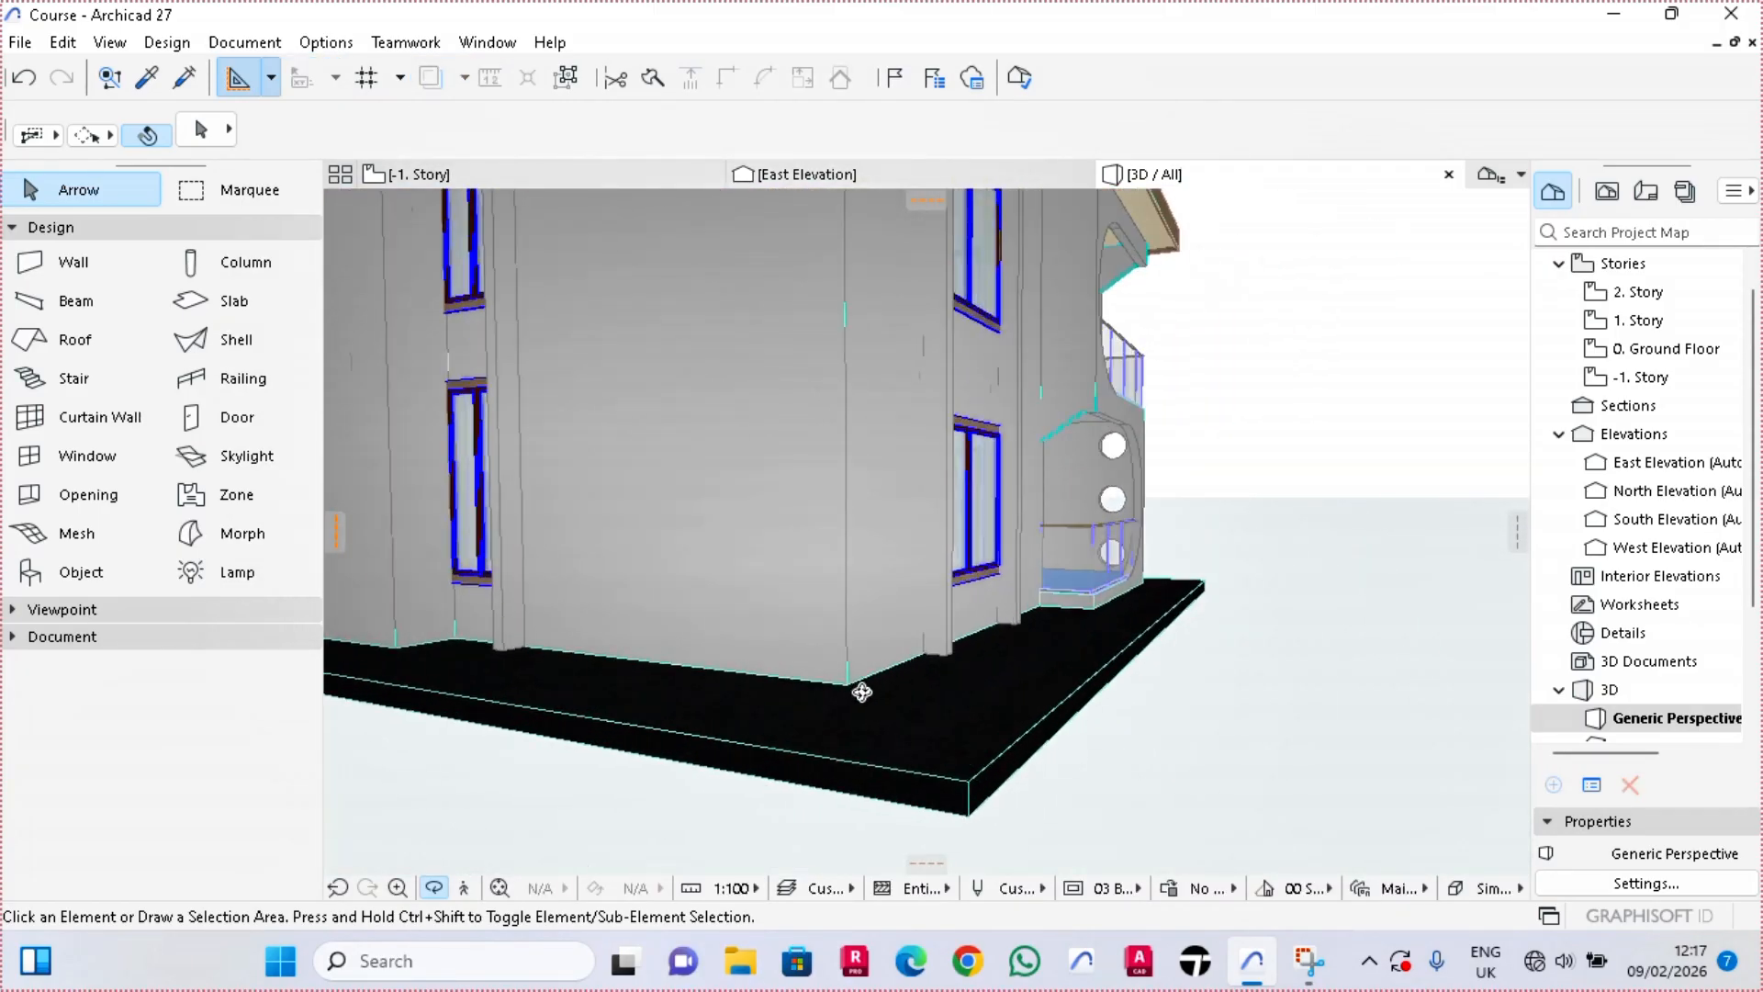
scroll(862, 692, "down", 3)
key("F2")
Draw a second rectangular slab, 11.85 m wide, along the full north edge of the first slab, extending toward the North Elevation marker
scroll(751, 421, "down", 4)
middle_click_drag(751, 420, 762, 478)
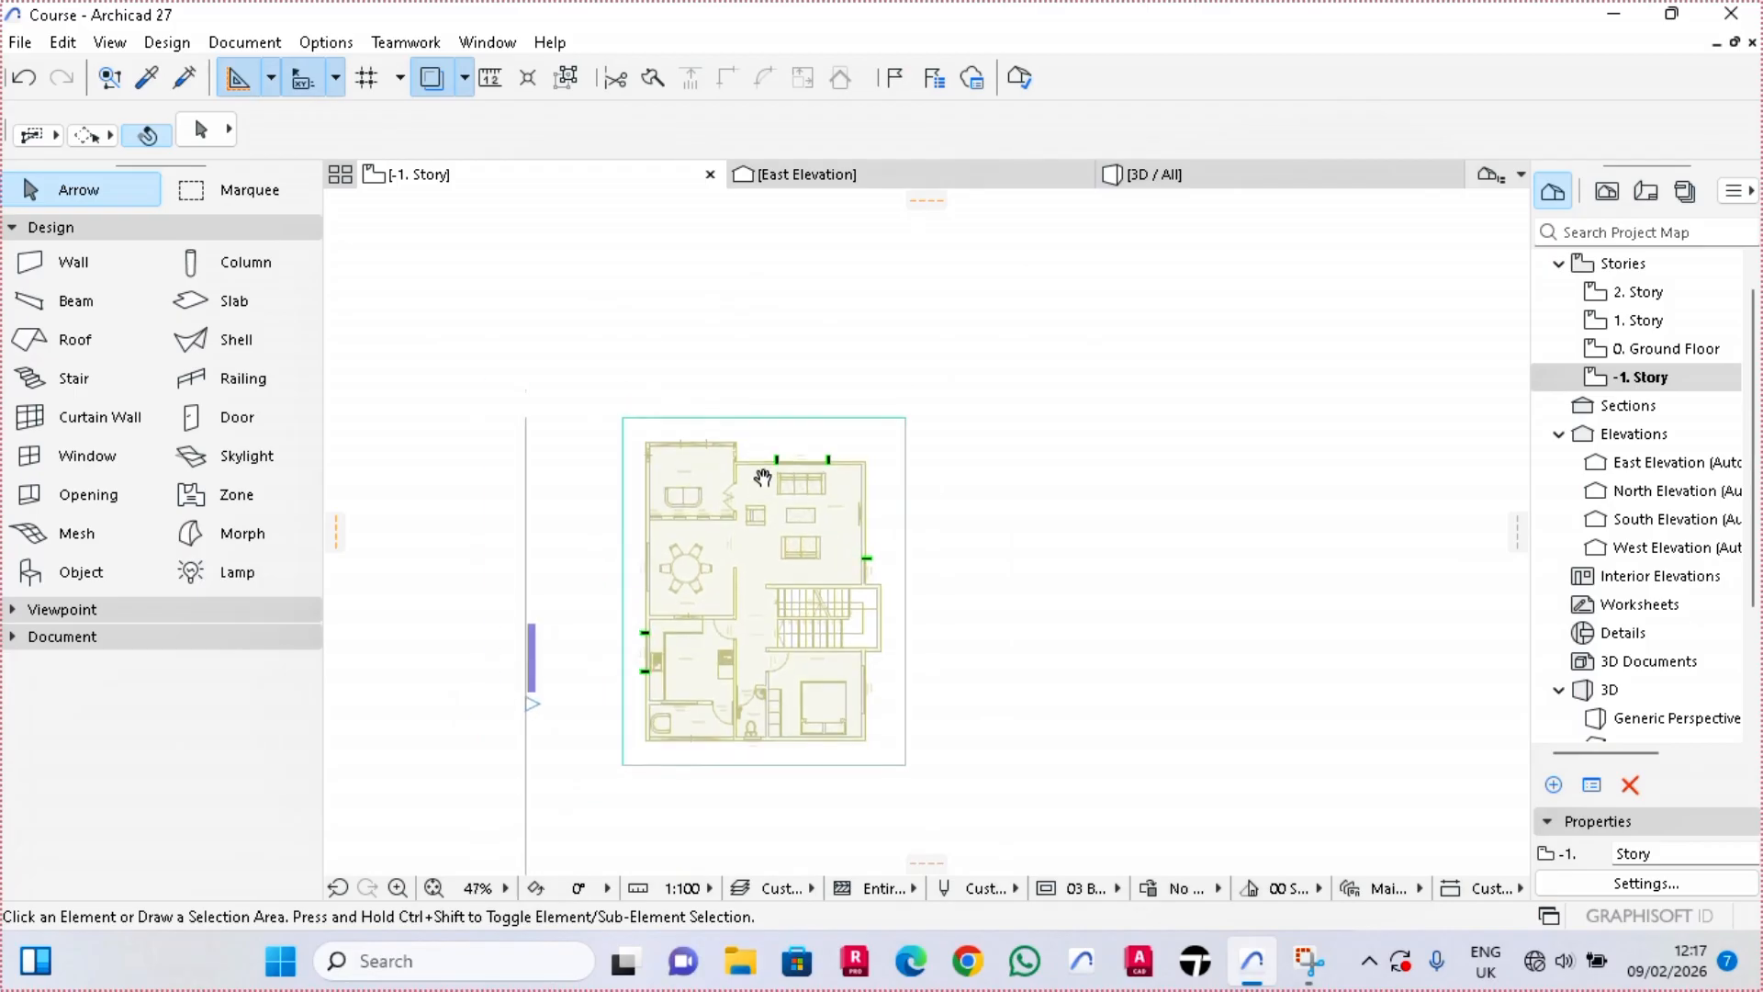
scroll(729, 453, "up", 3)
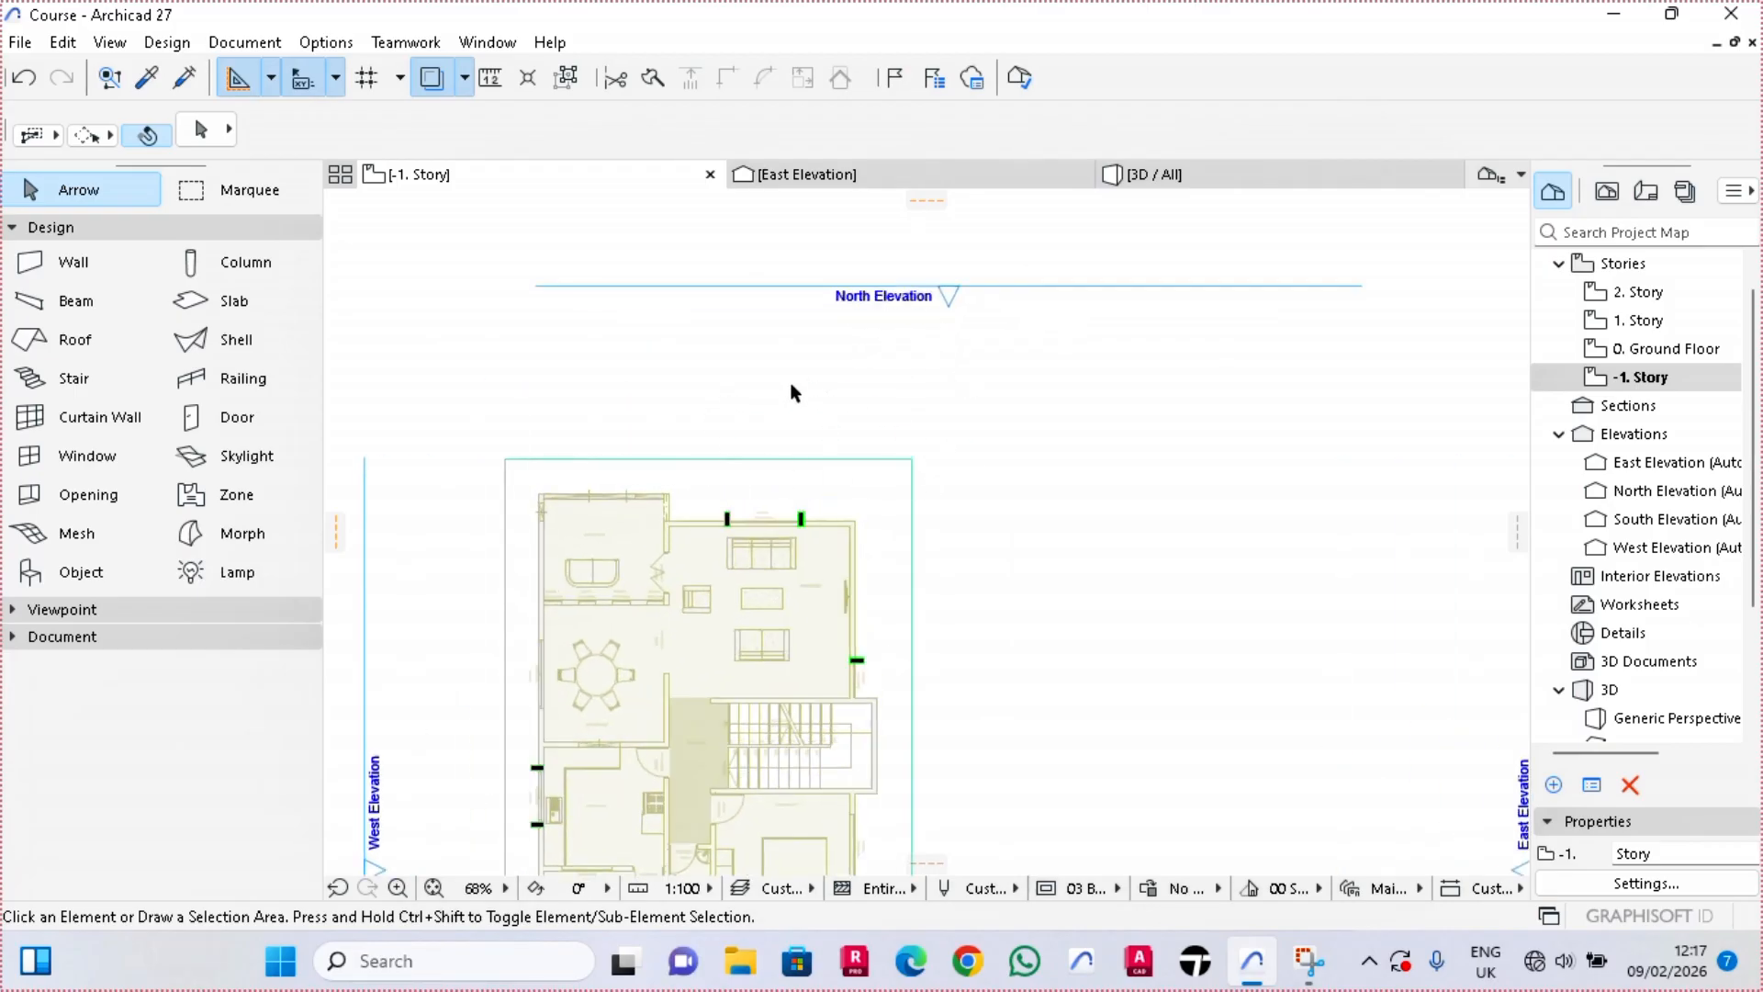
middle_click_drag(792, 393, 863, 477)
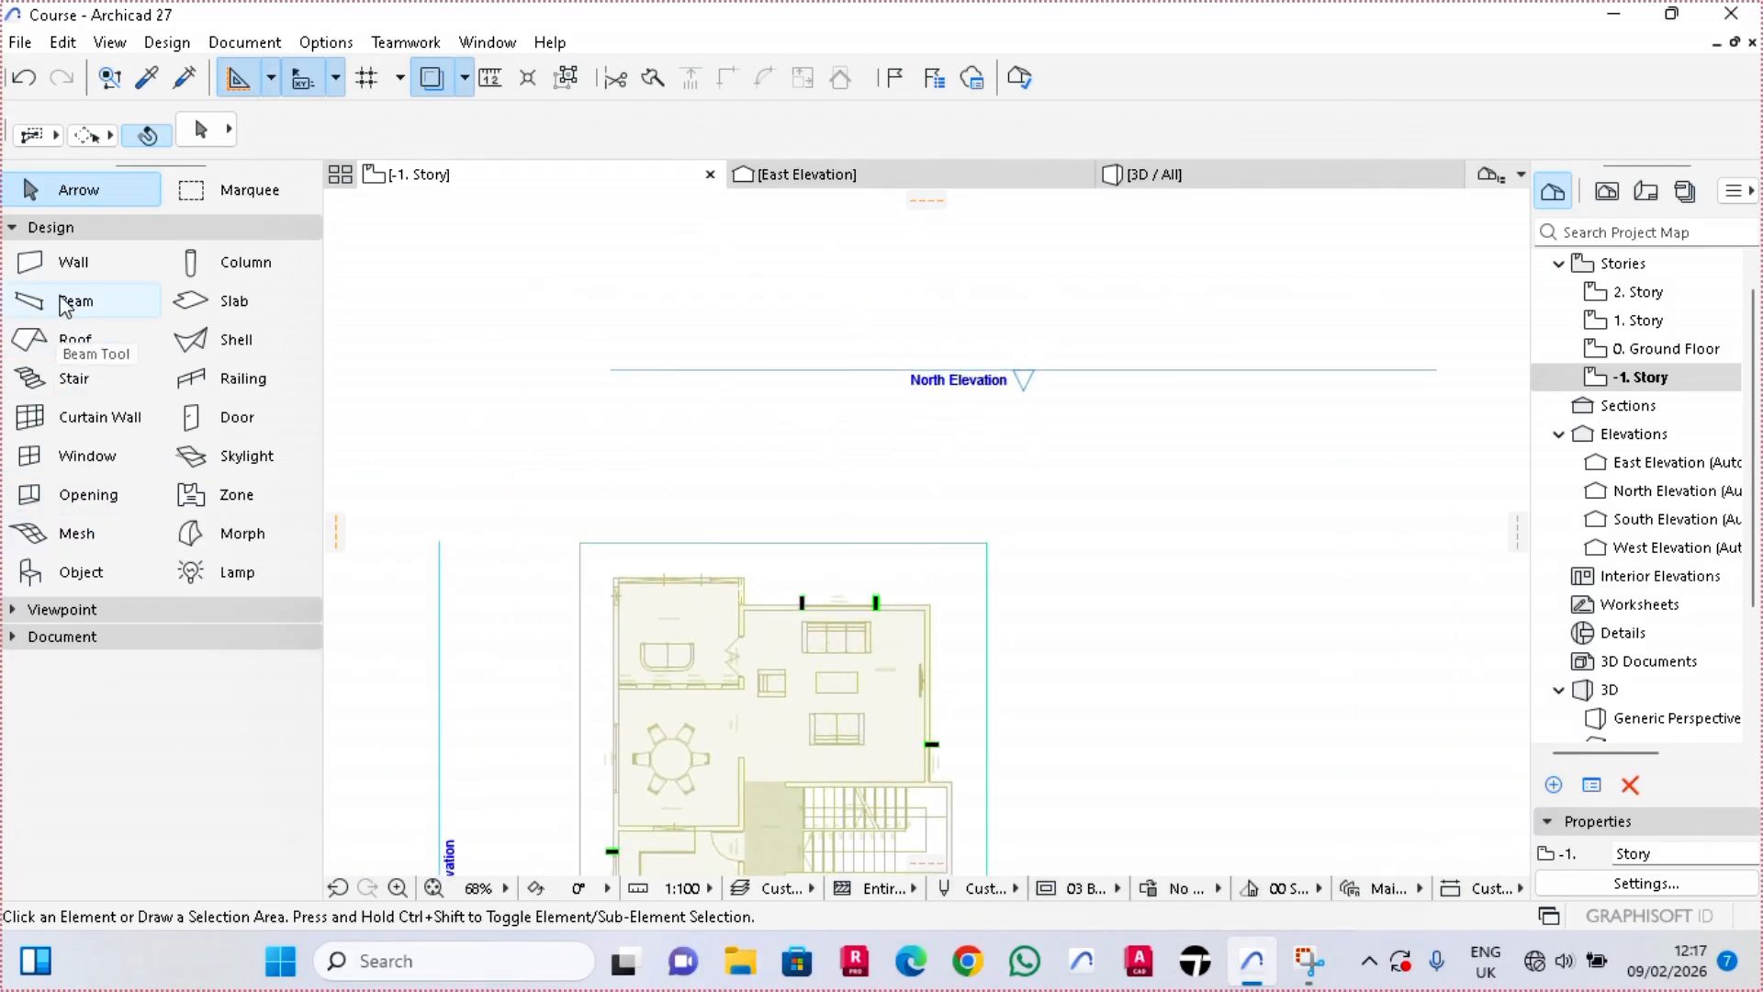
left_click(226, 305)
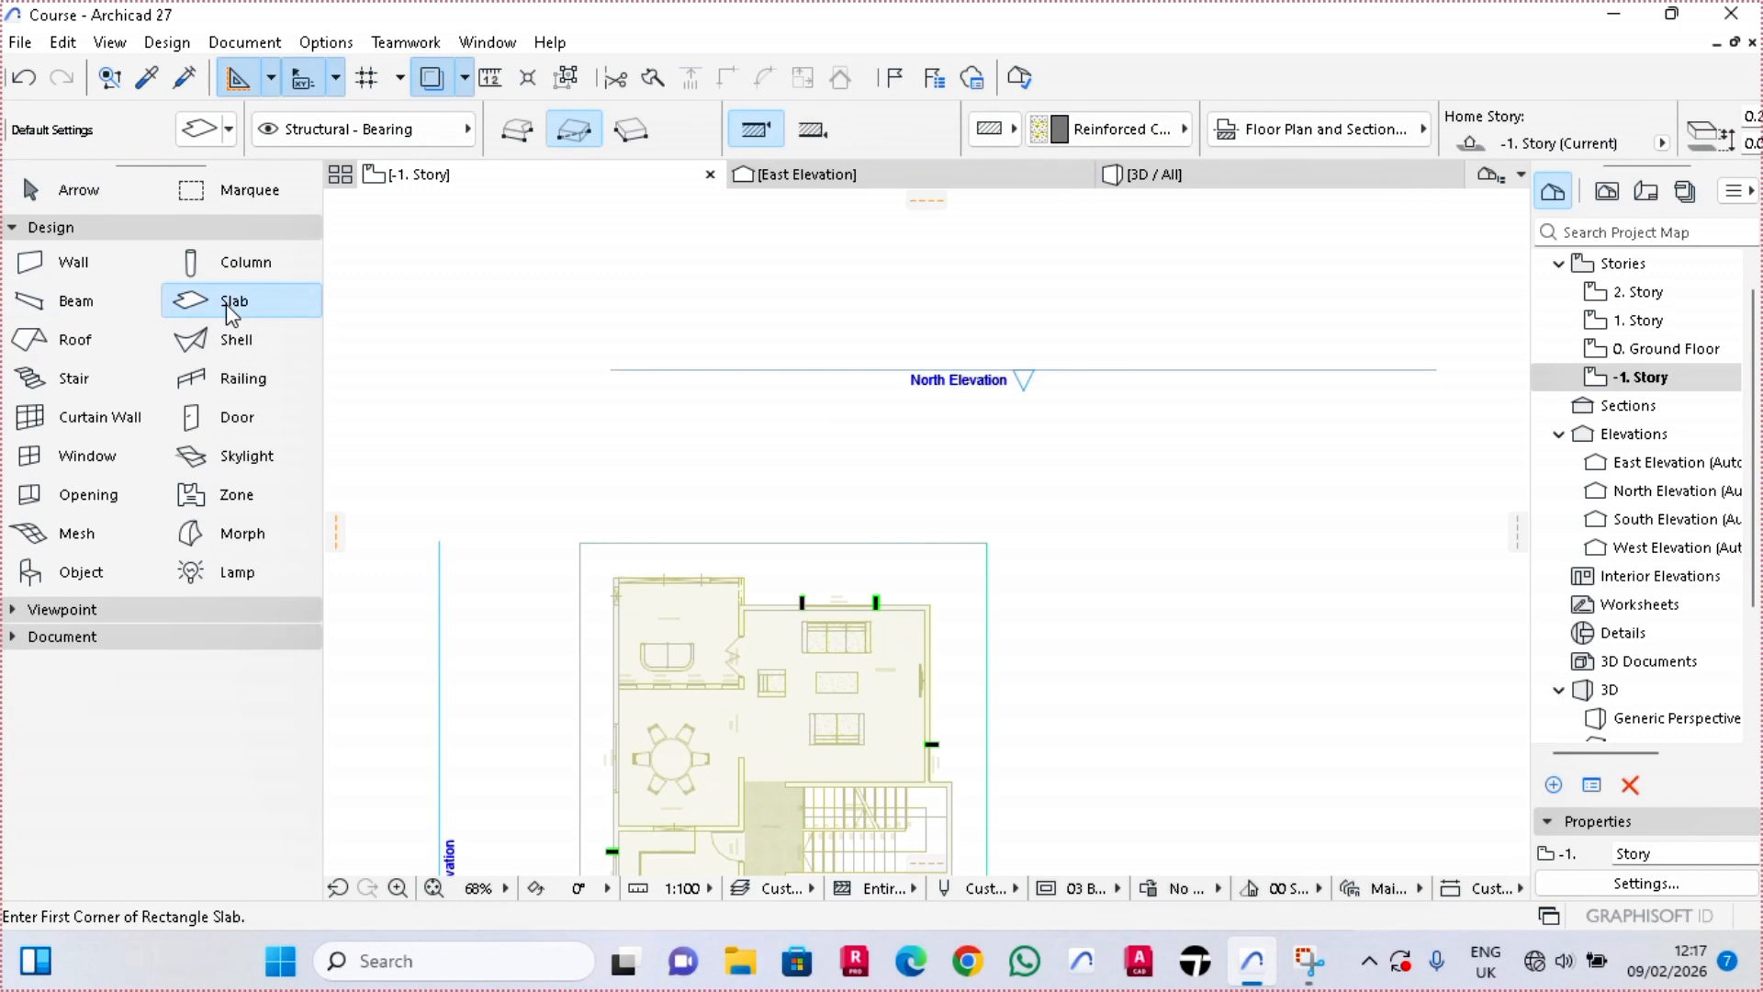
left_click(579, 543)
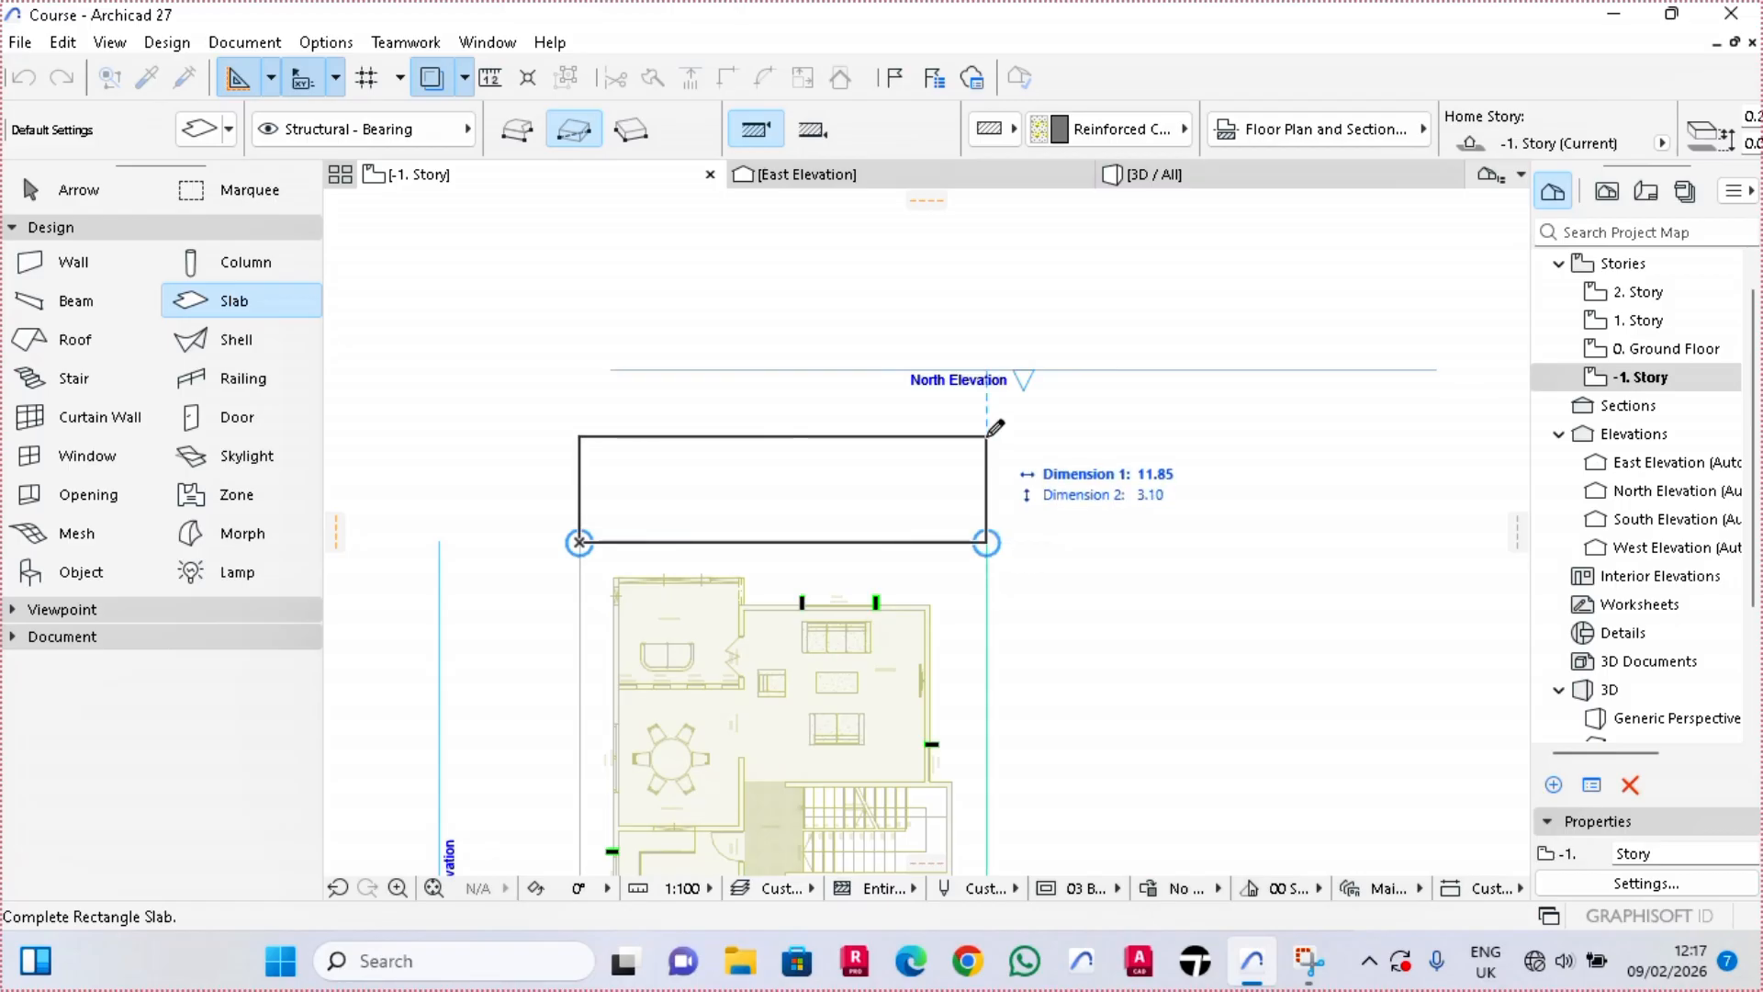
key("Tab")
key("Tab")
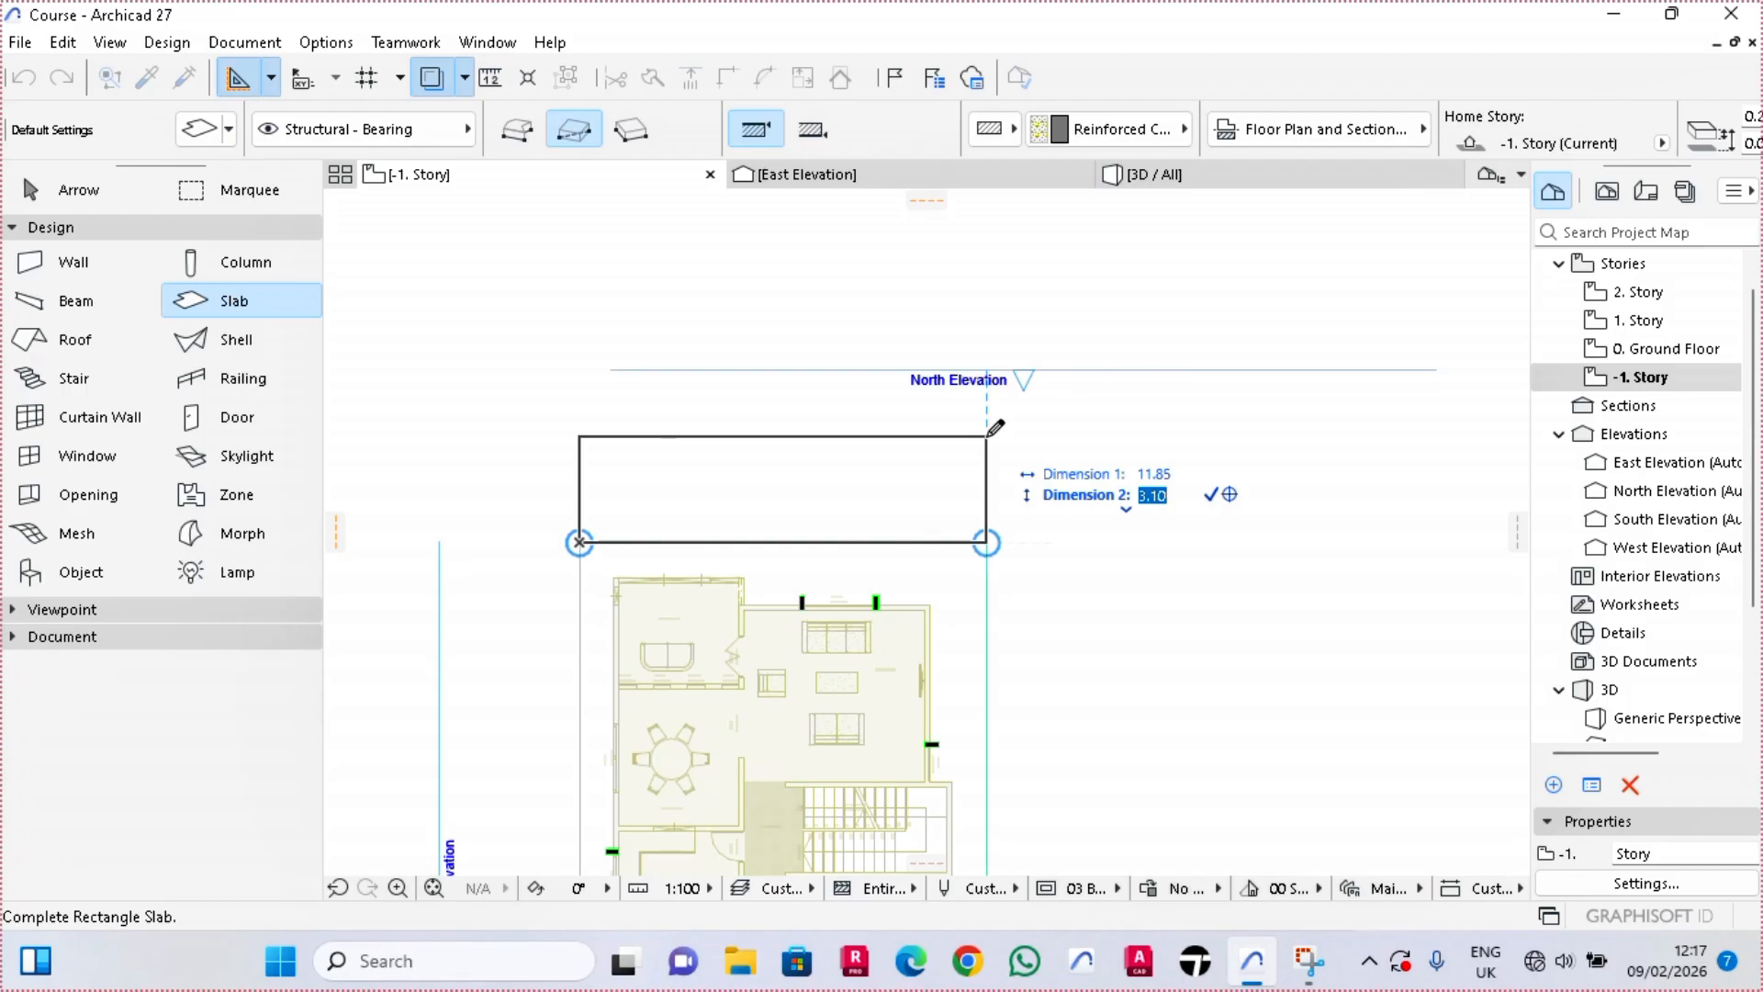
key("BackSpace")
key("Return")
key("Escape")
Move the whole North Elevation marker farther north, away from the new slab
scroll(737, 481, "up", 1)
middle_click_drag(737, 482, 758, 530)
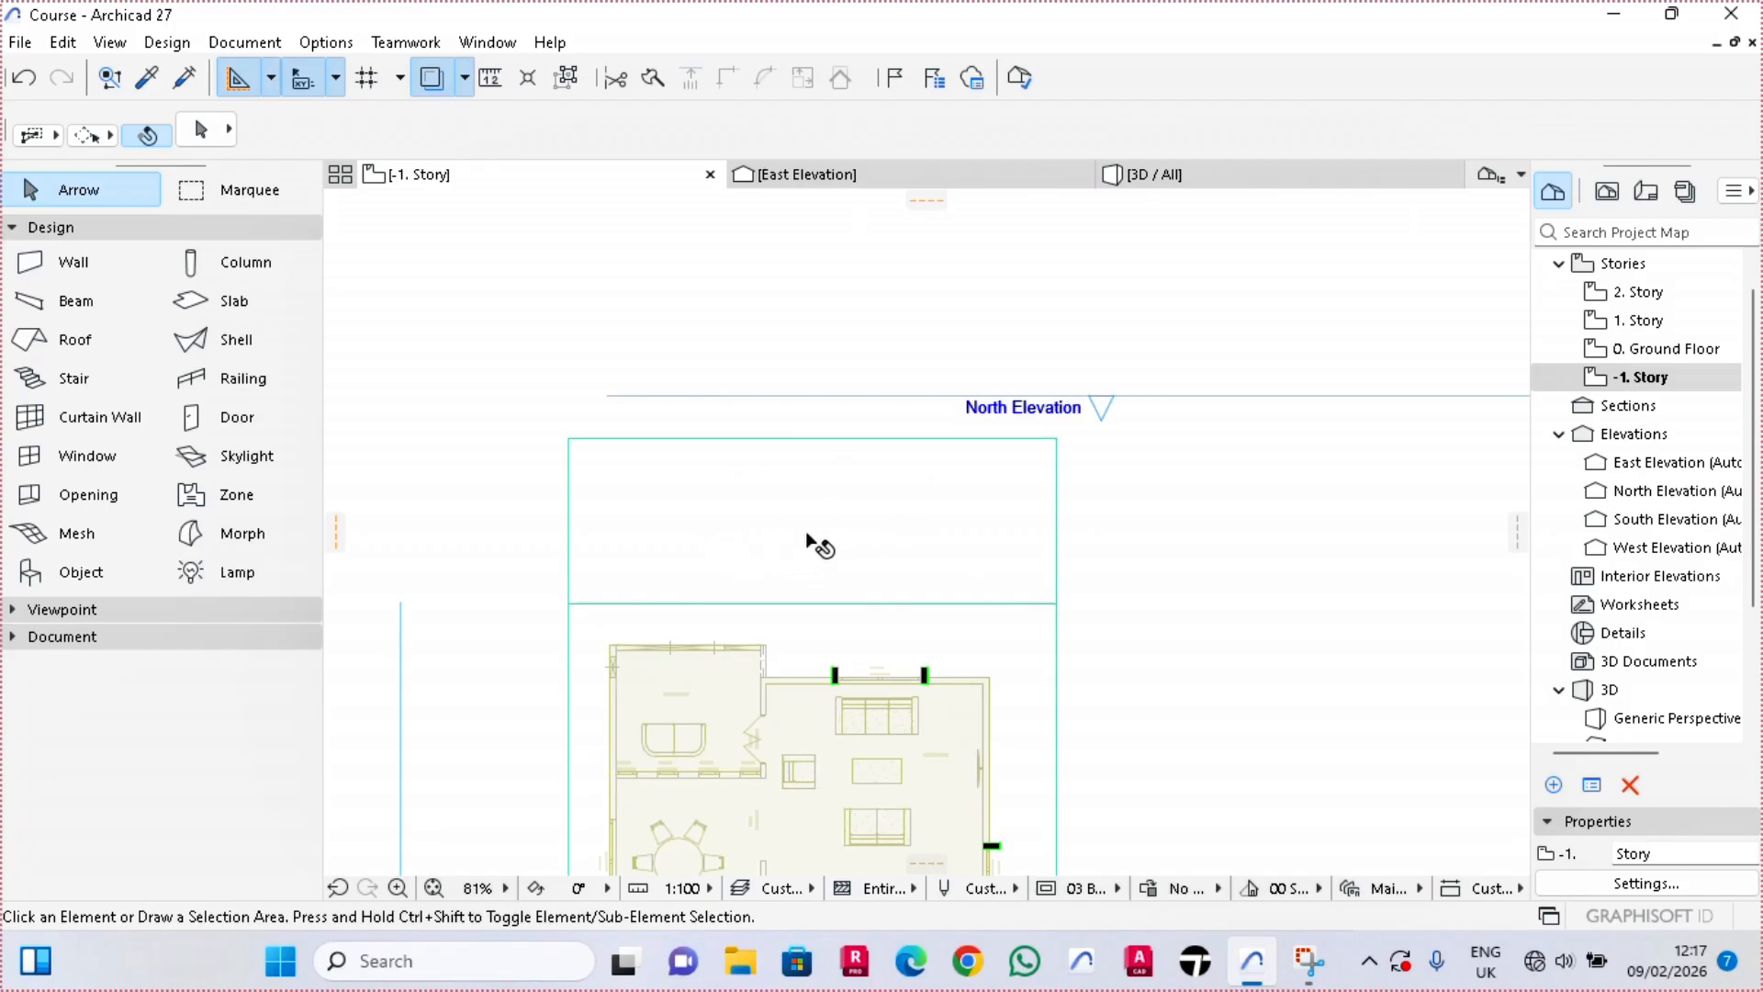
left_click(1116, 401)
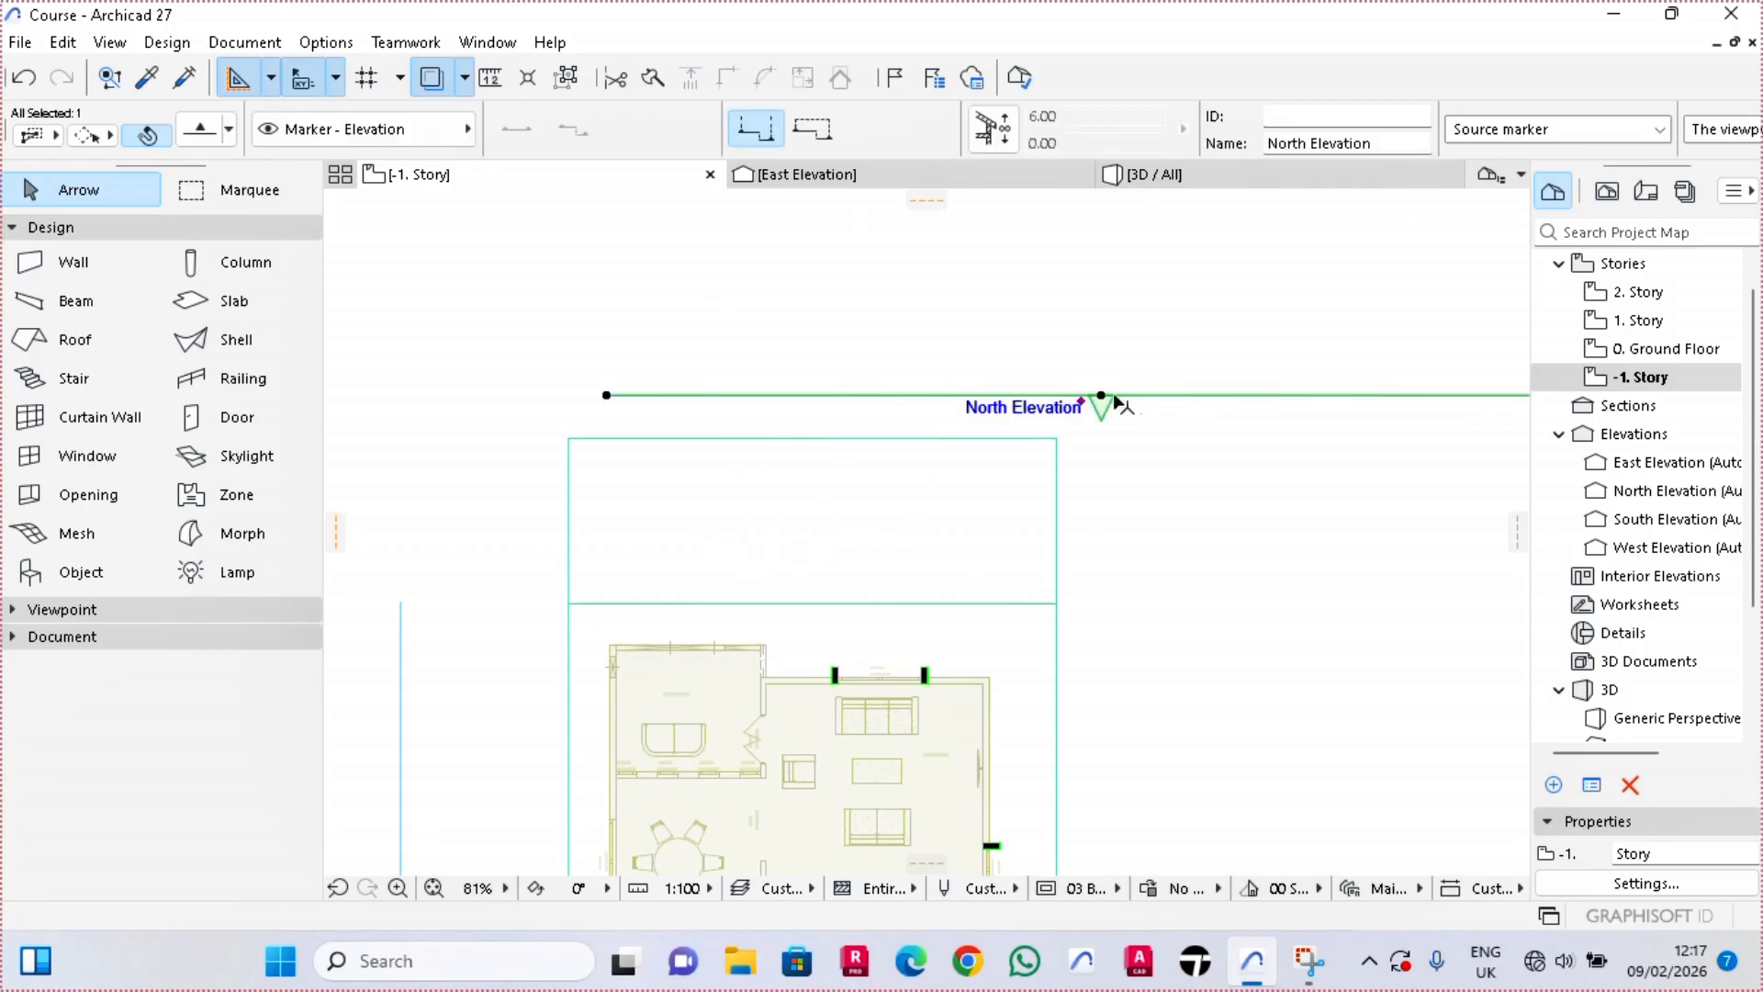
left_click(1105, 397)
scroll(1106, 283, "down", 2)
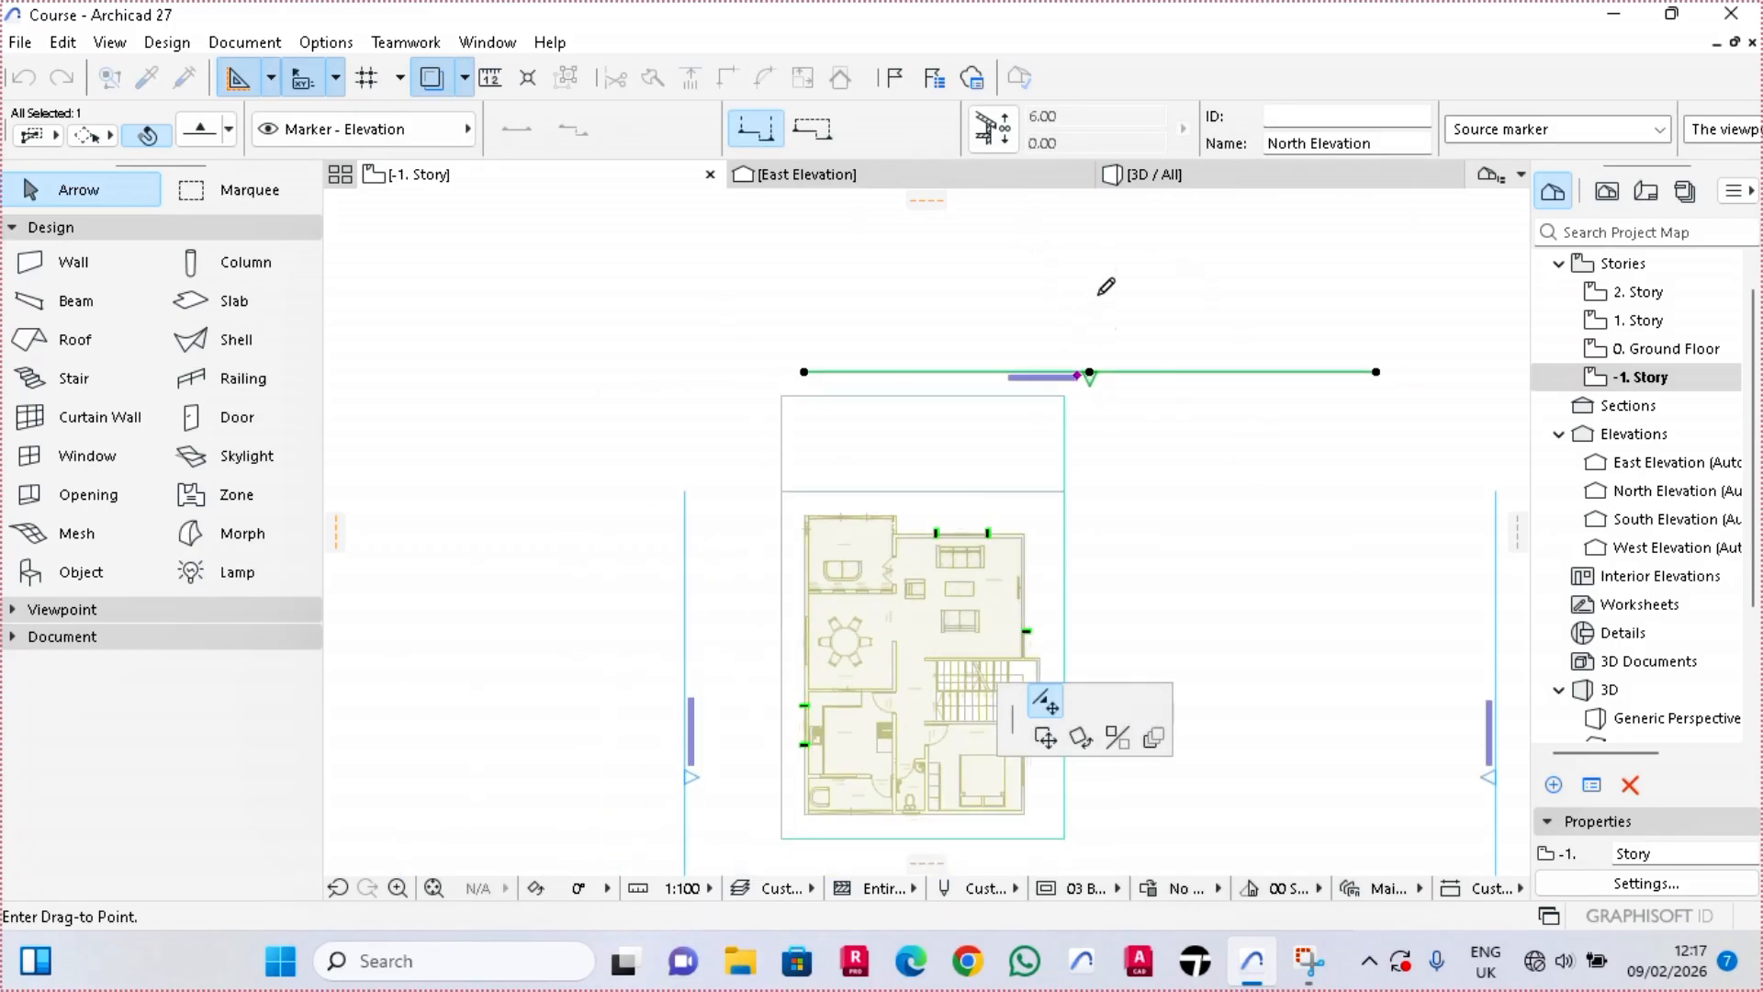
left_click(1043, 742)
scroll(1094, 366, "up", 2)
middle_click_drag(1094, 276, 1065, 520)
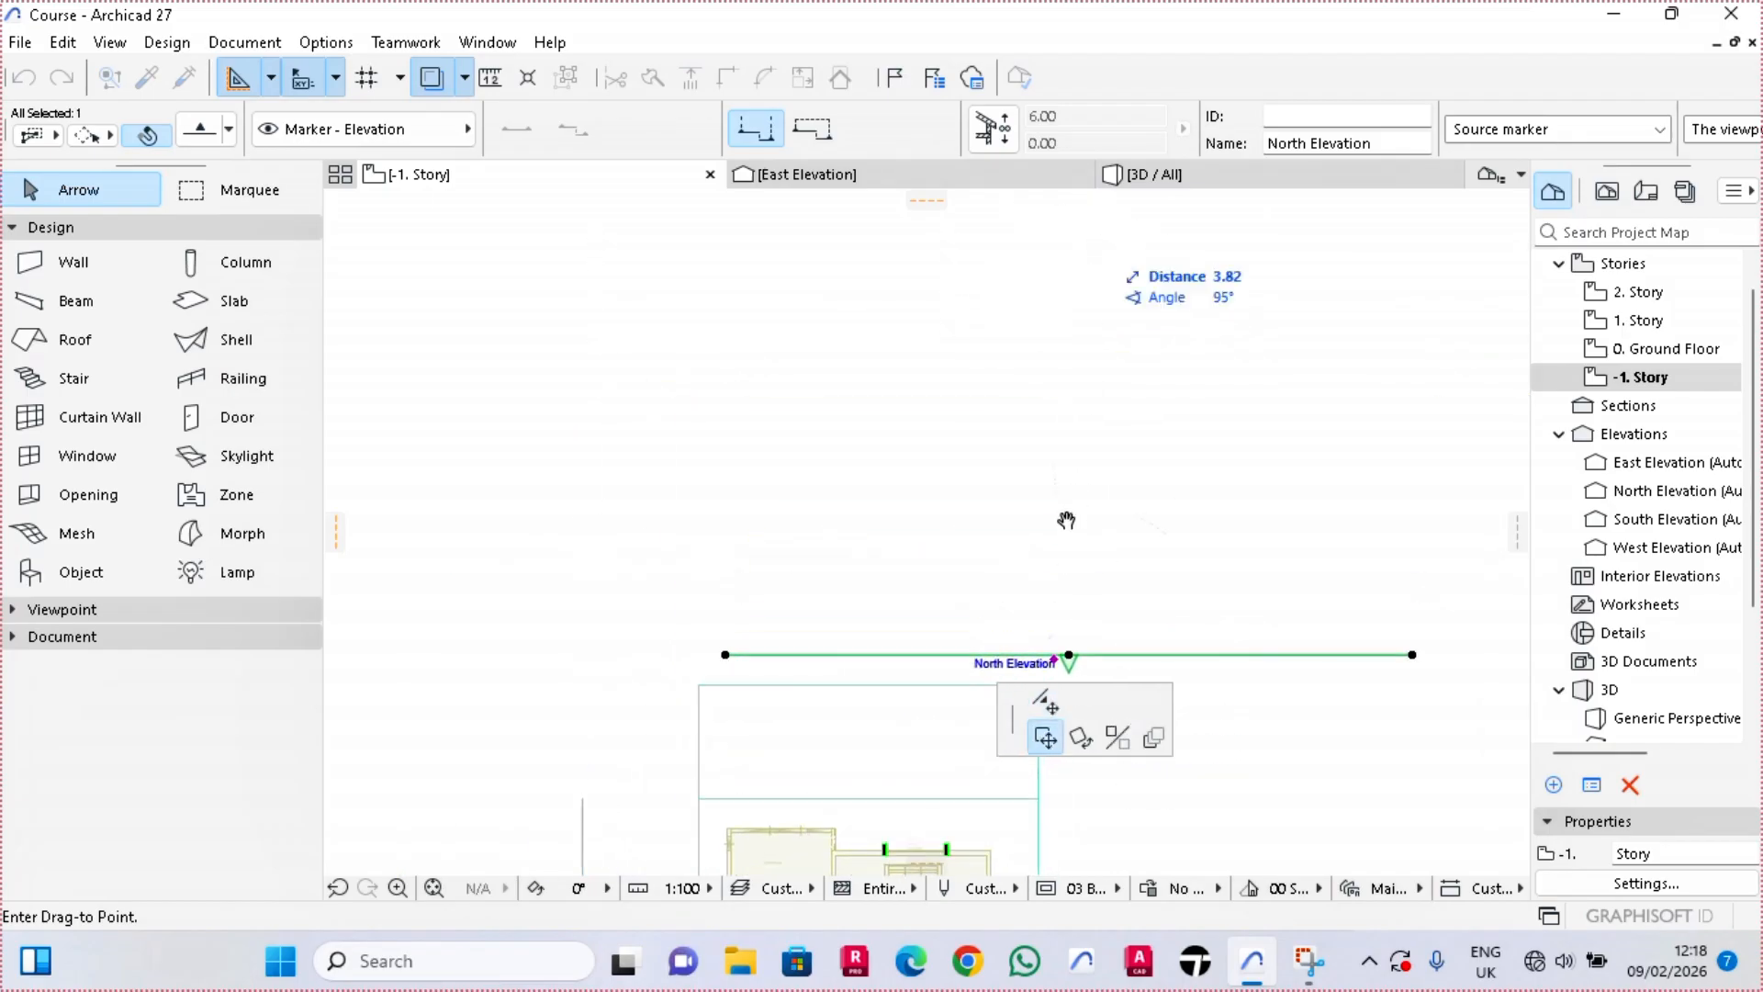
left_click(1071, 296)
middle_click_drag(929, 721, 915, 528)
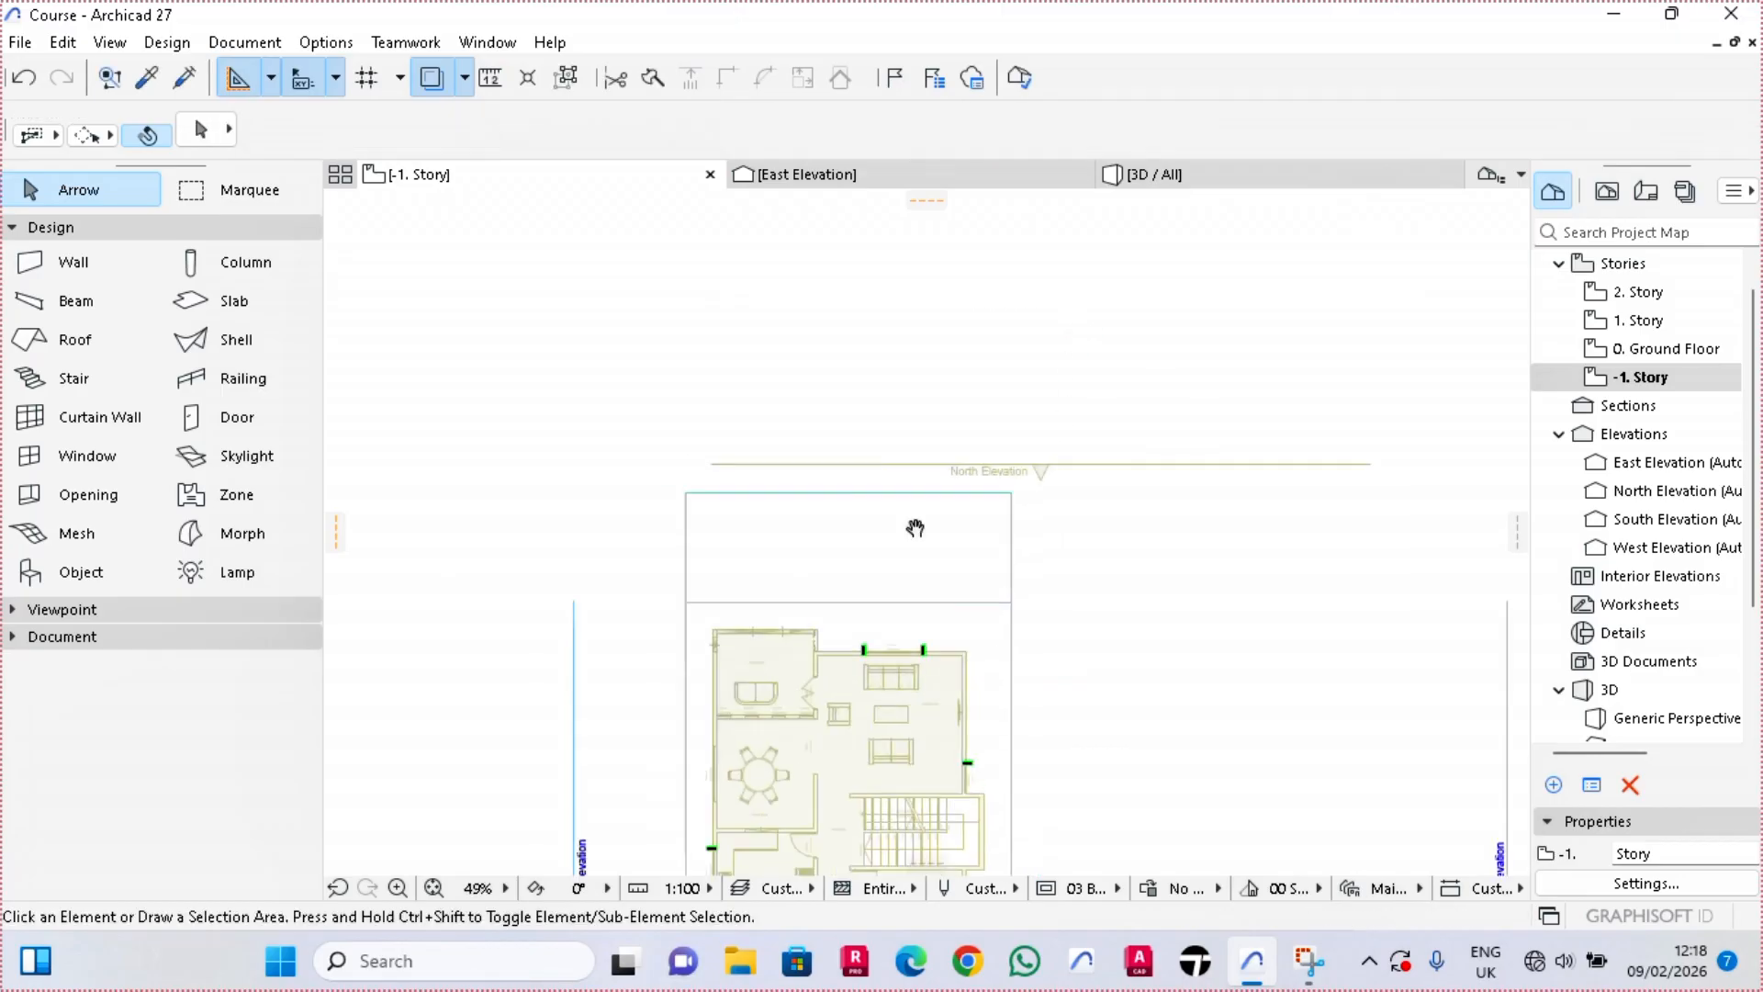
Draw a 200 m by 8 m rectangular slab starting at the northwest corner of the front slab and extending east and north
scroll(916, 528, "down", 2)
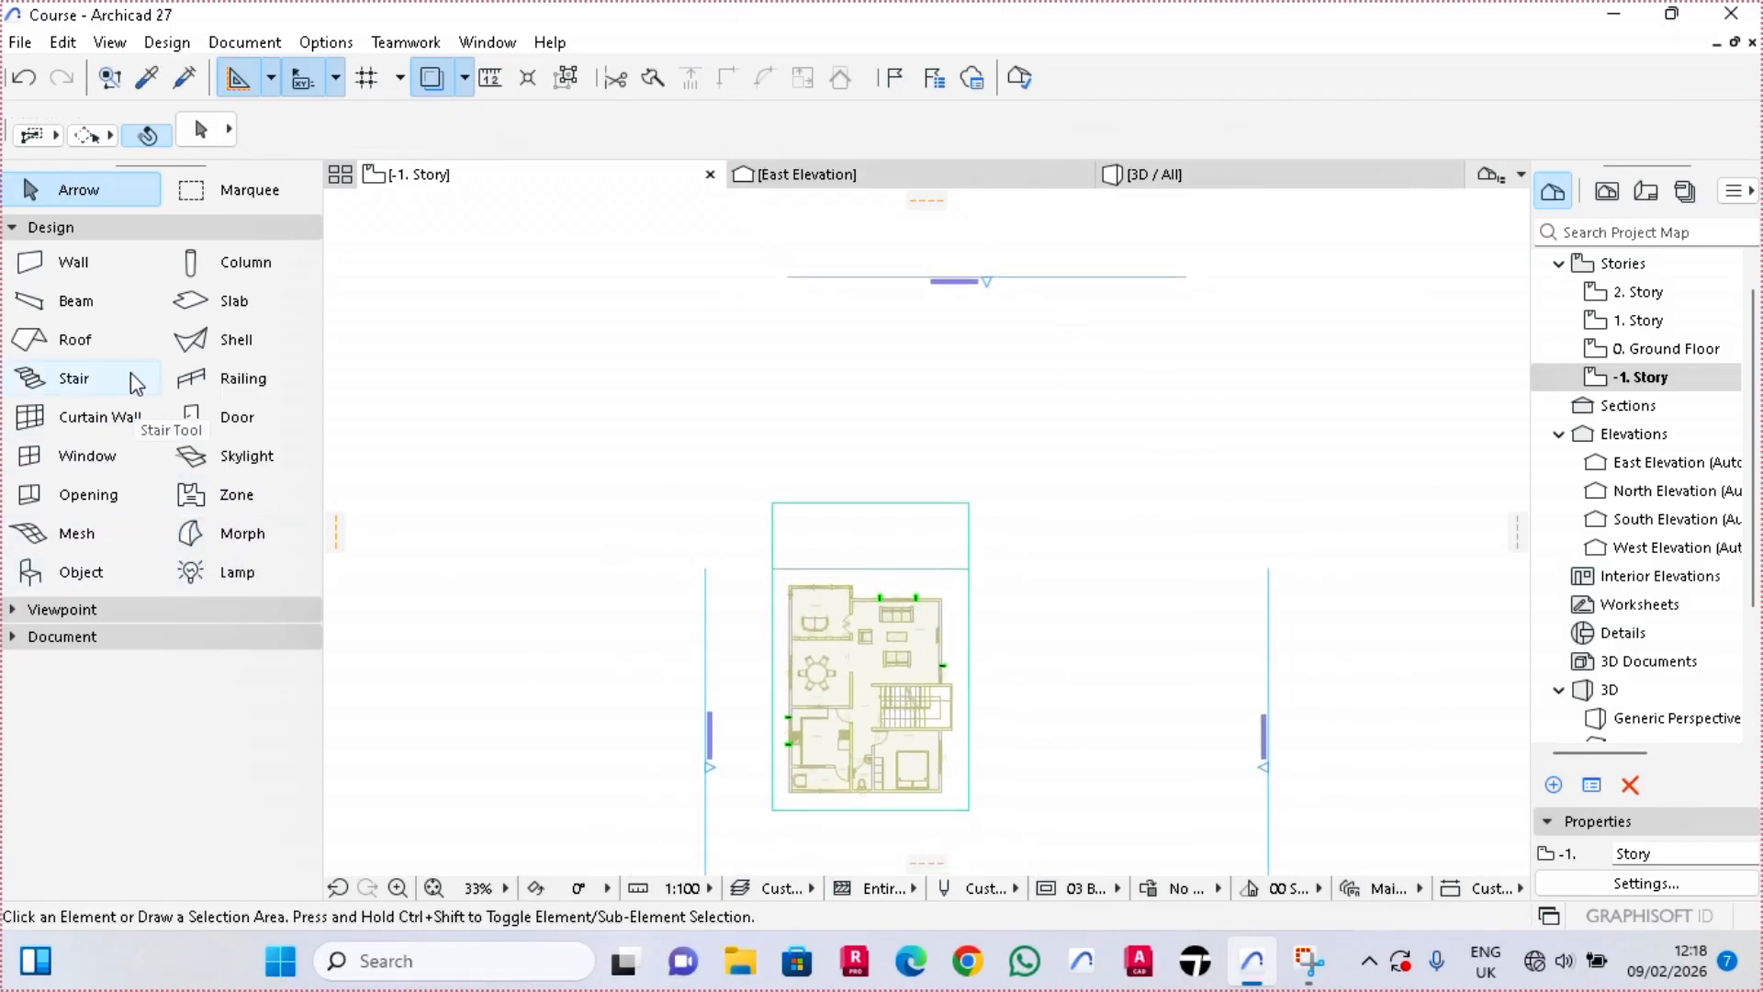
scroll(705, 468, "down", 2)
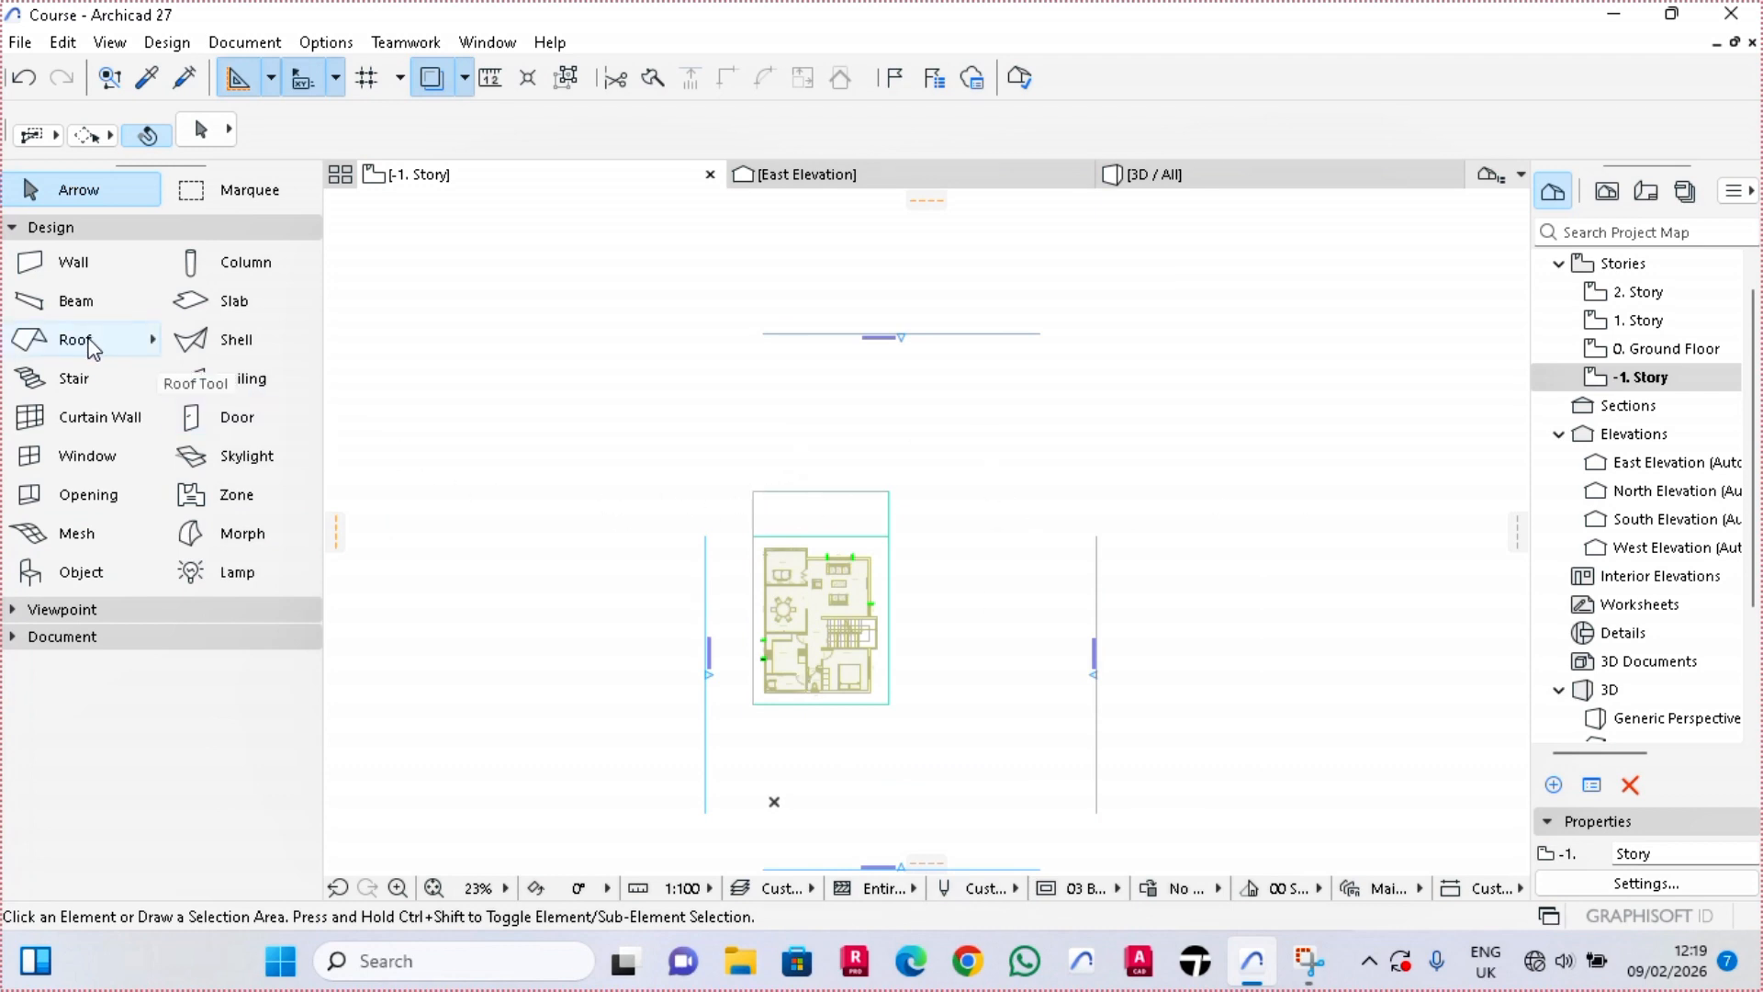
left_click(236, 303)
scroll(776, 477, "up", 2)
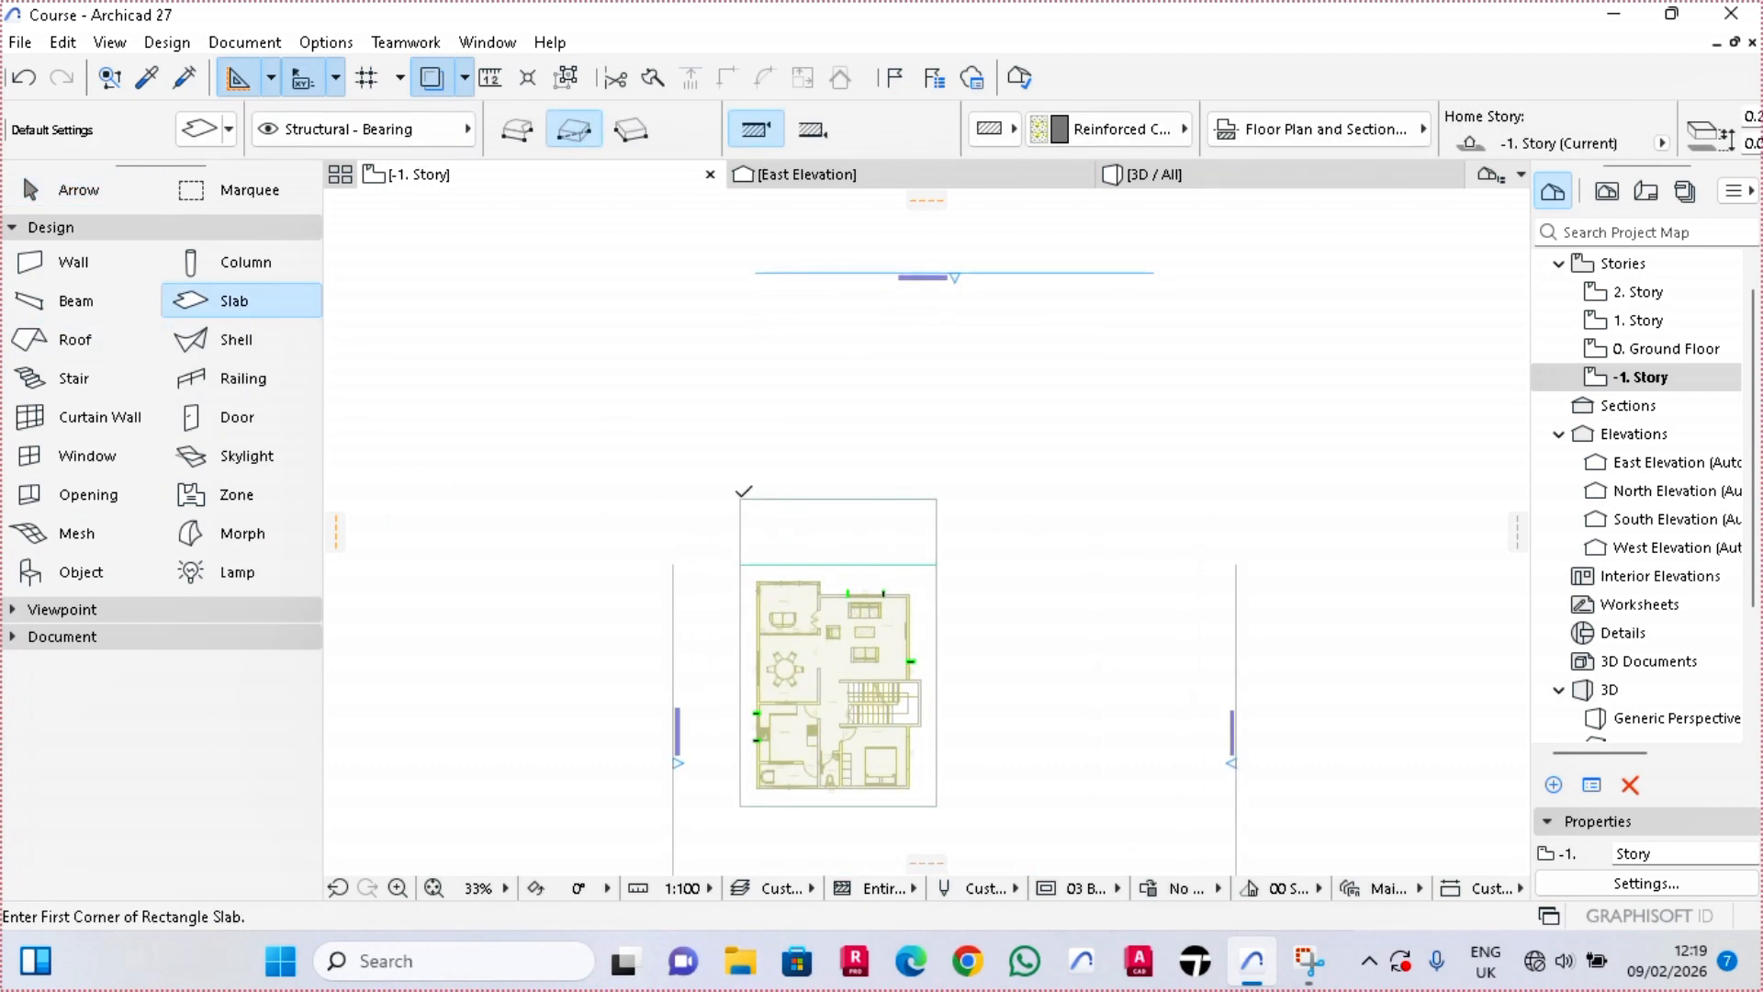
left_click(742, 488)
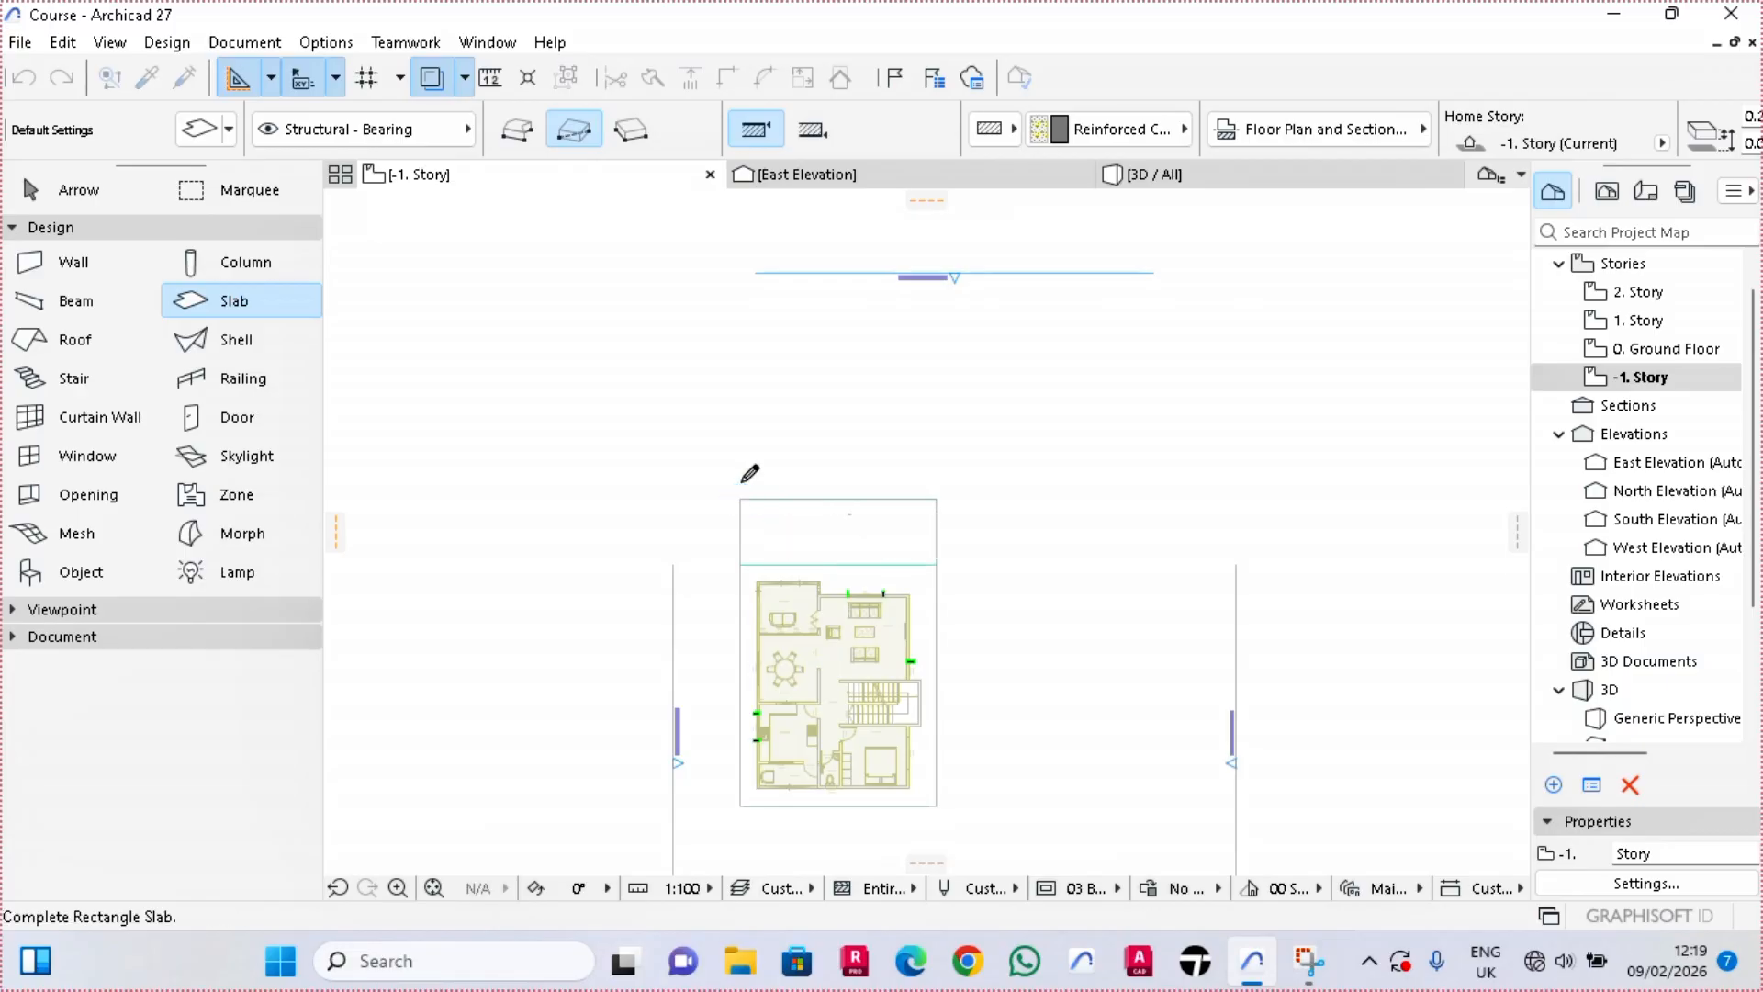
scroll(747, 471, "down", 4)
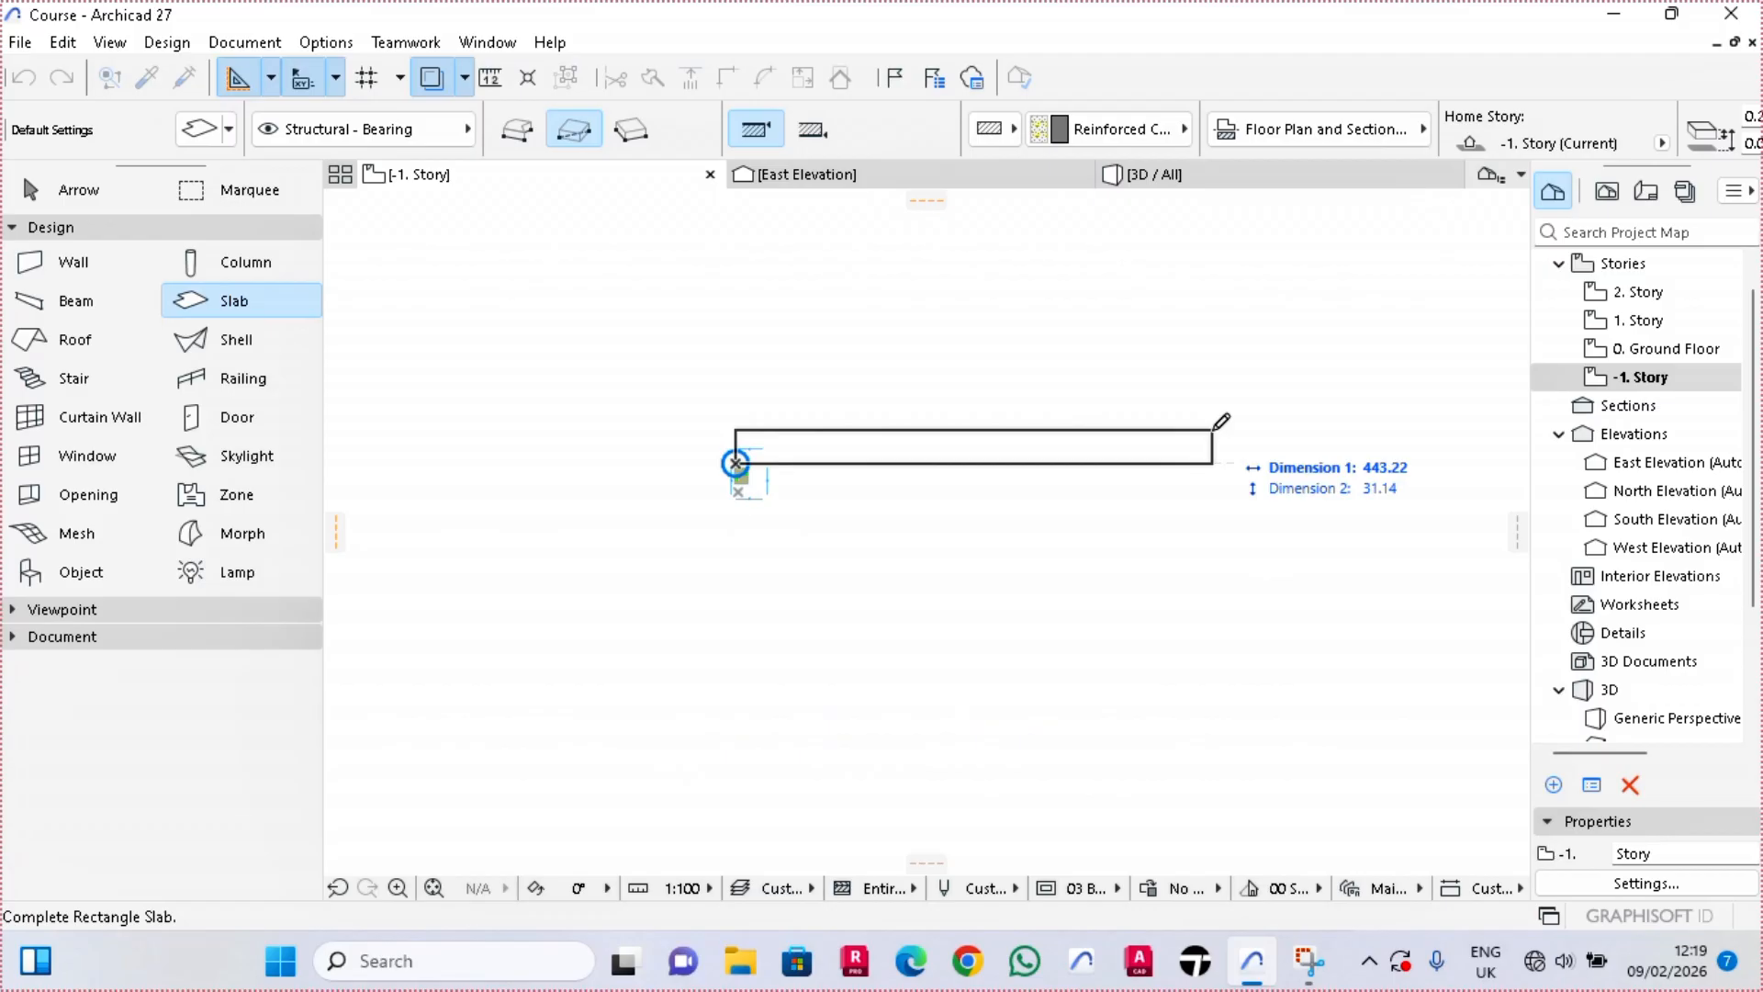
type("200")
key("Tab")
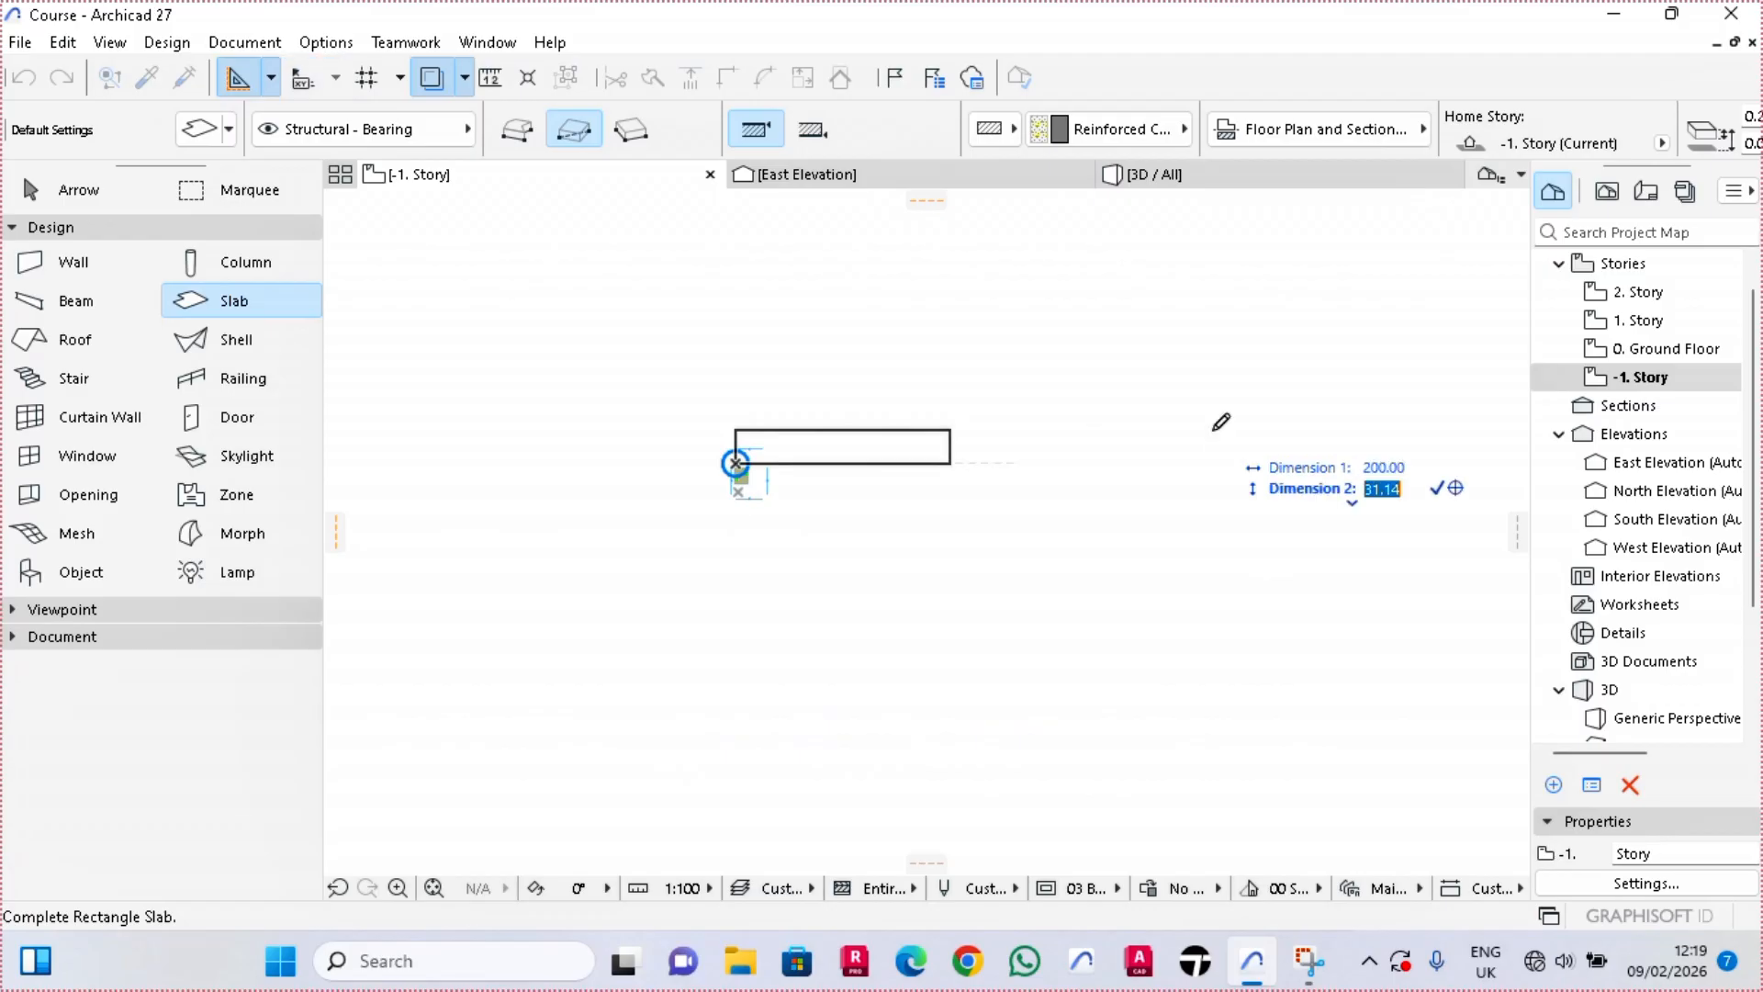
type("8")
key("Return")
Move the long road slab west along the front slab's north edge so it extends on both sides of the building
key("ctrl+a")
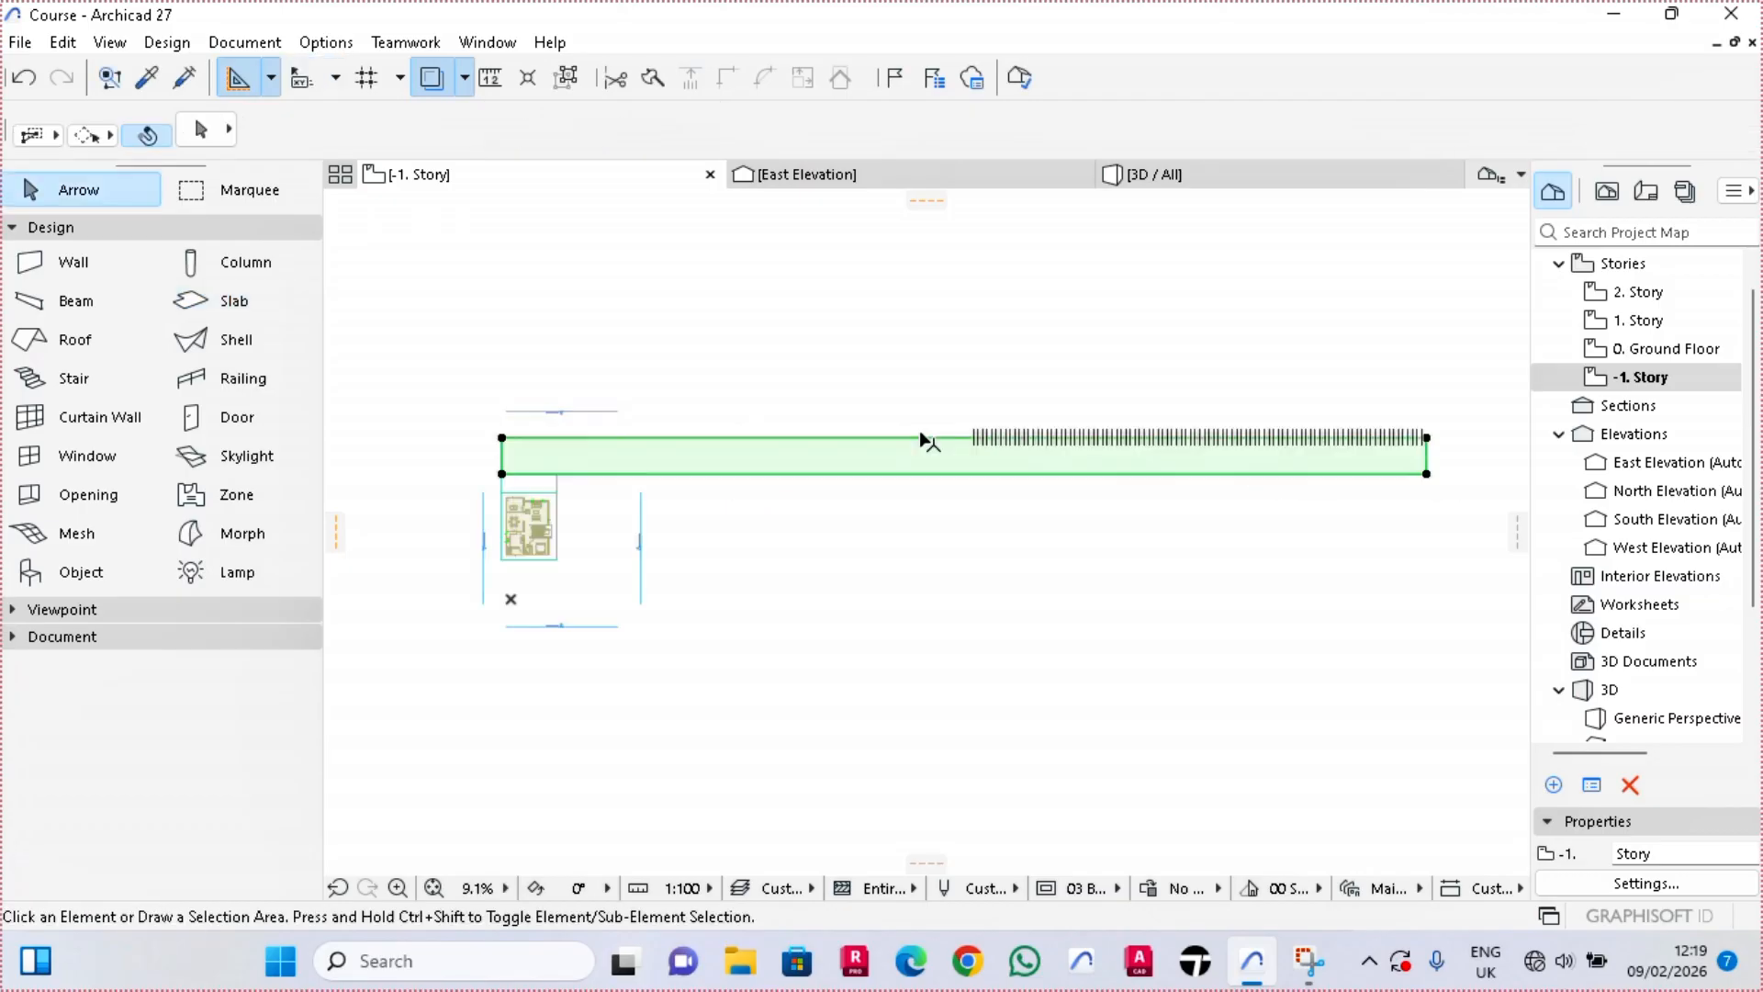
left_click(955, 437)
middle_click_drag(570, 426, 872, 440)
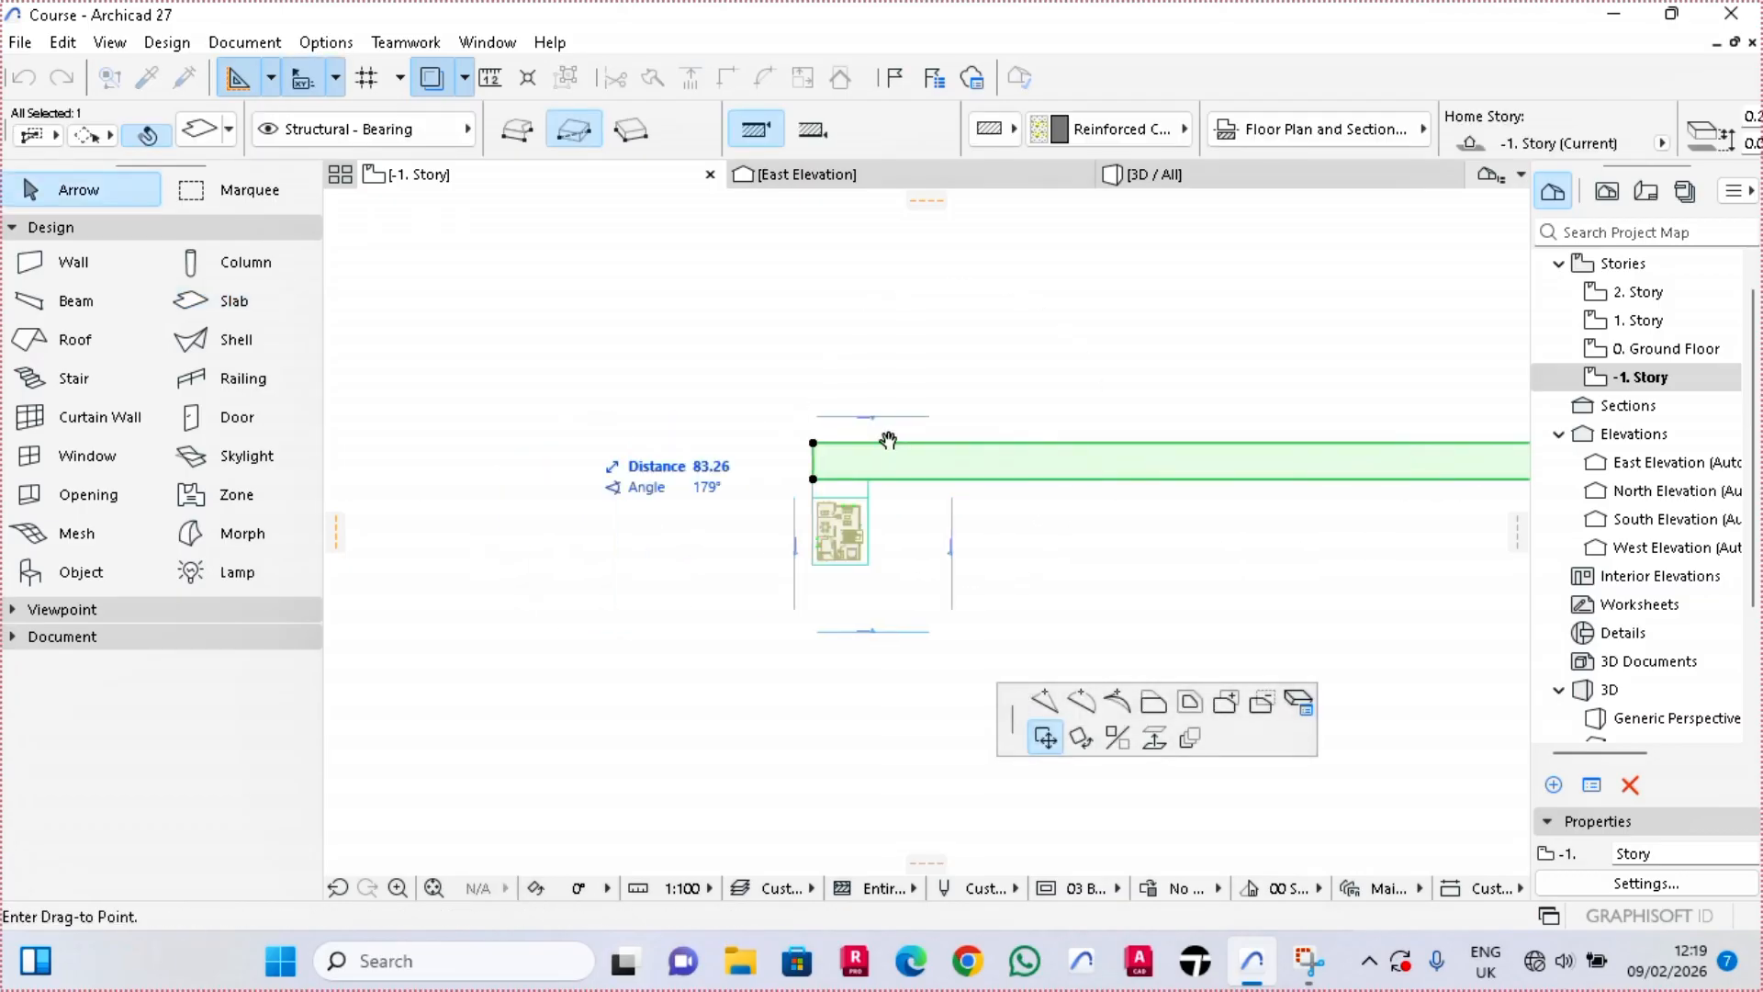
left_click(872, 442)
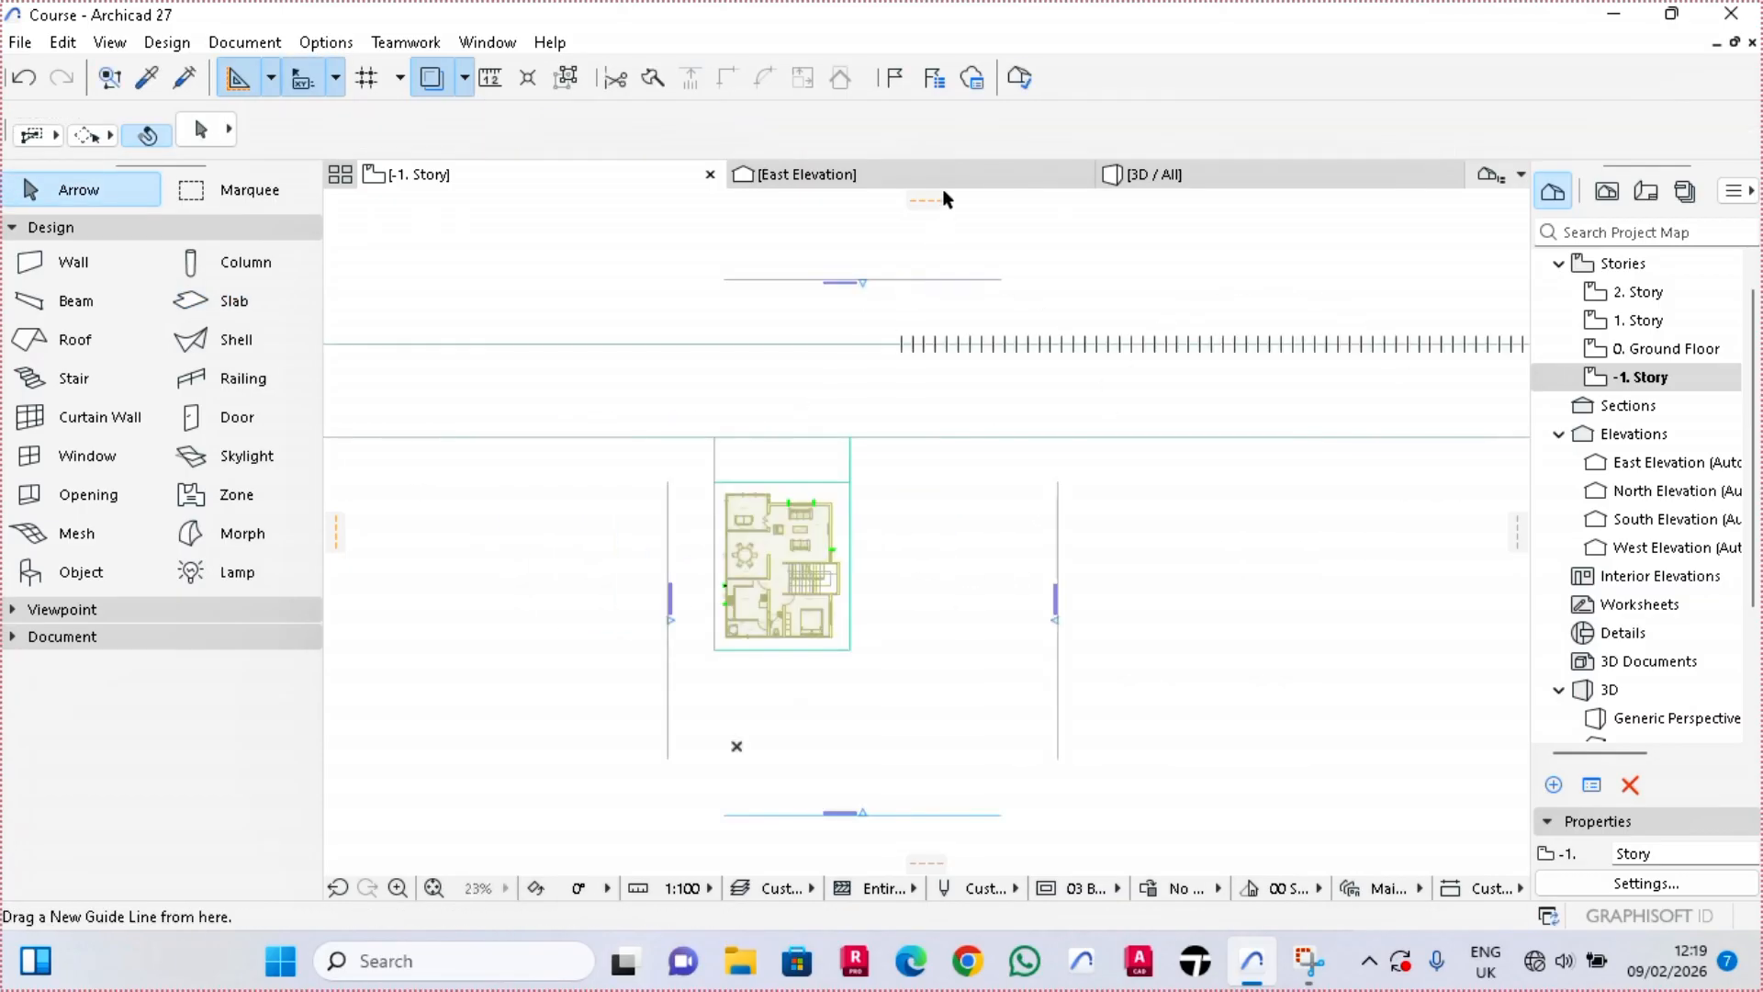
Examine the pavement slabs around and in front of the building in 3D
left_click(1179, 176)
scroll(1142, 645, "down", 4)
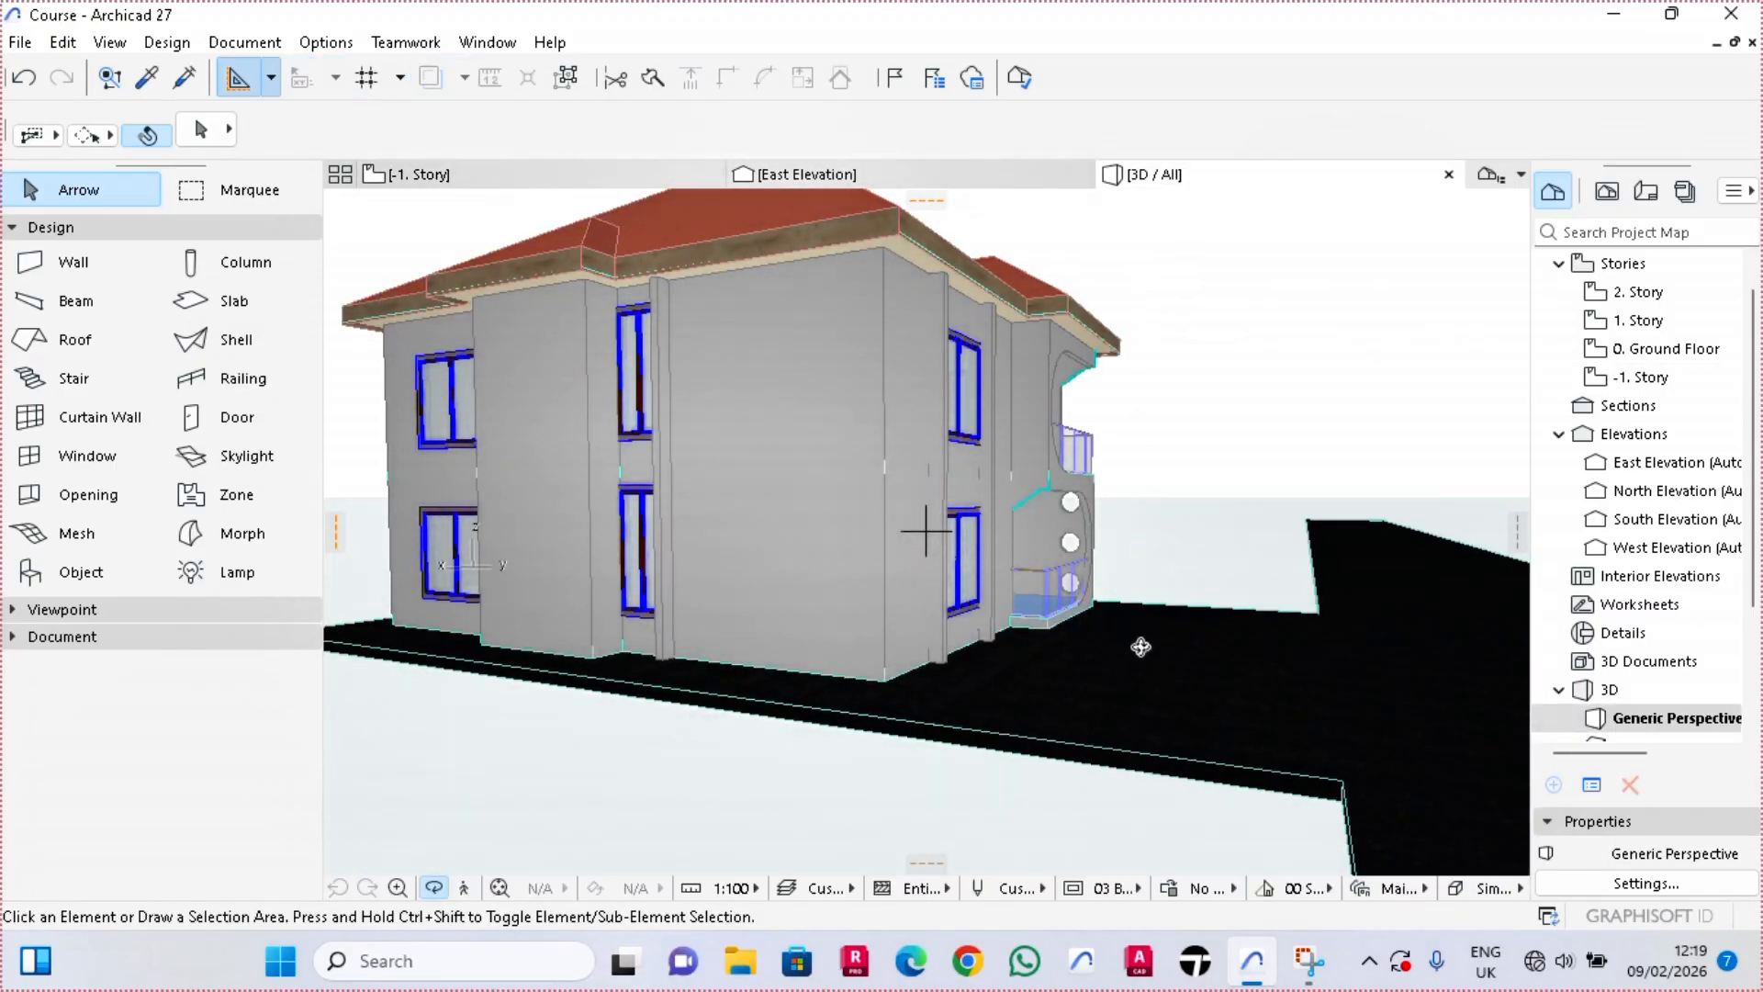
middle_click_drag(1197, 625, 1060, 718)
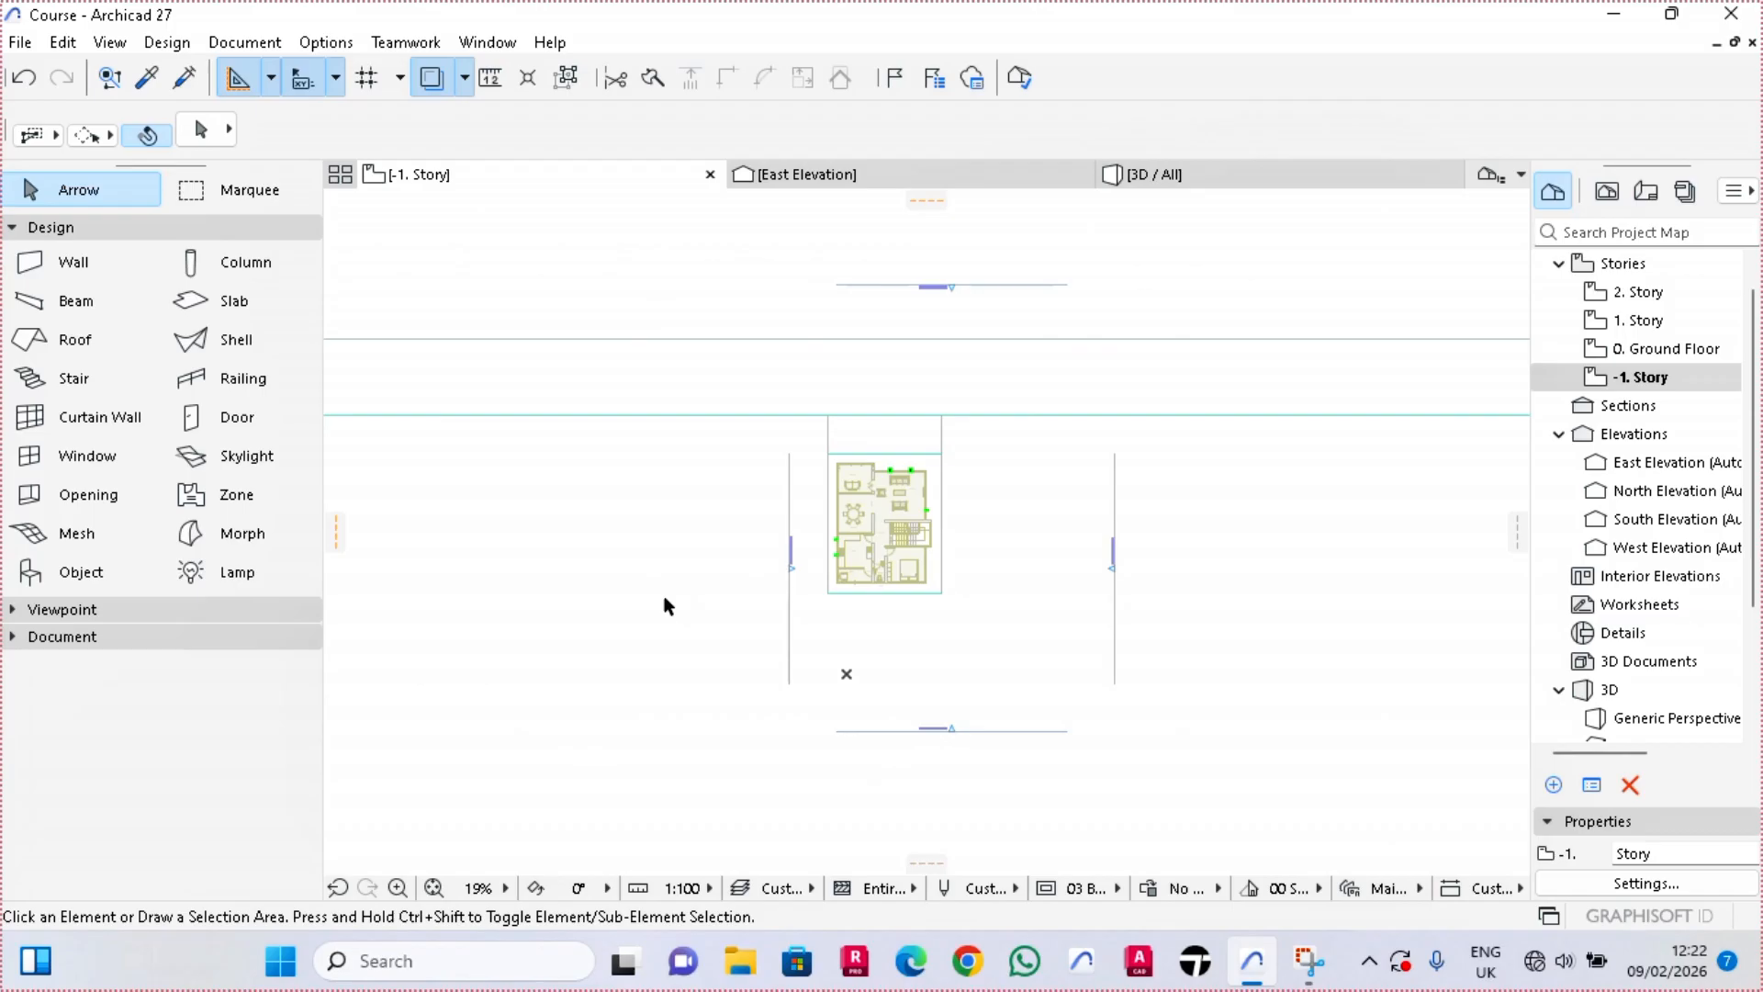
Start a polygonal mesh on the -1 story, tracing around the building slabs and east along the road slab's south edge to its end
middle_click_drag(666, 603, 735, 603)
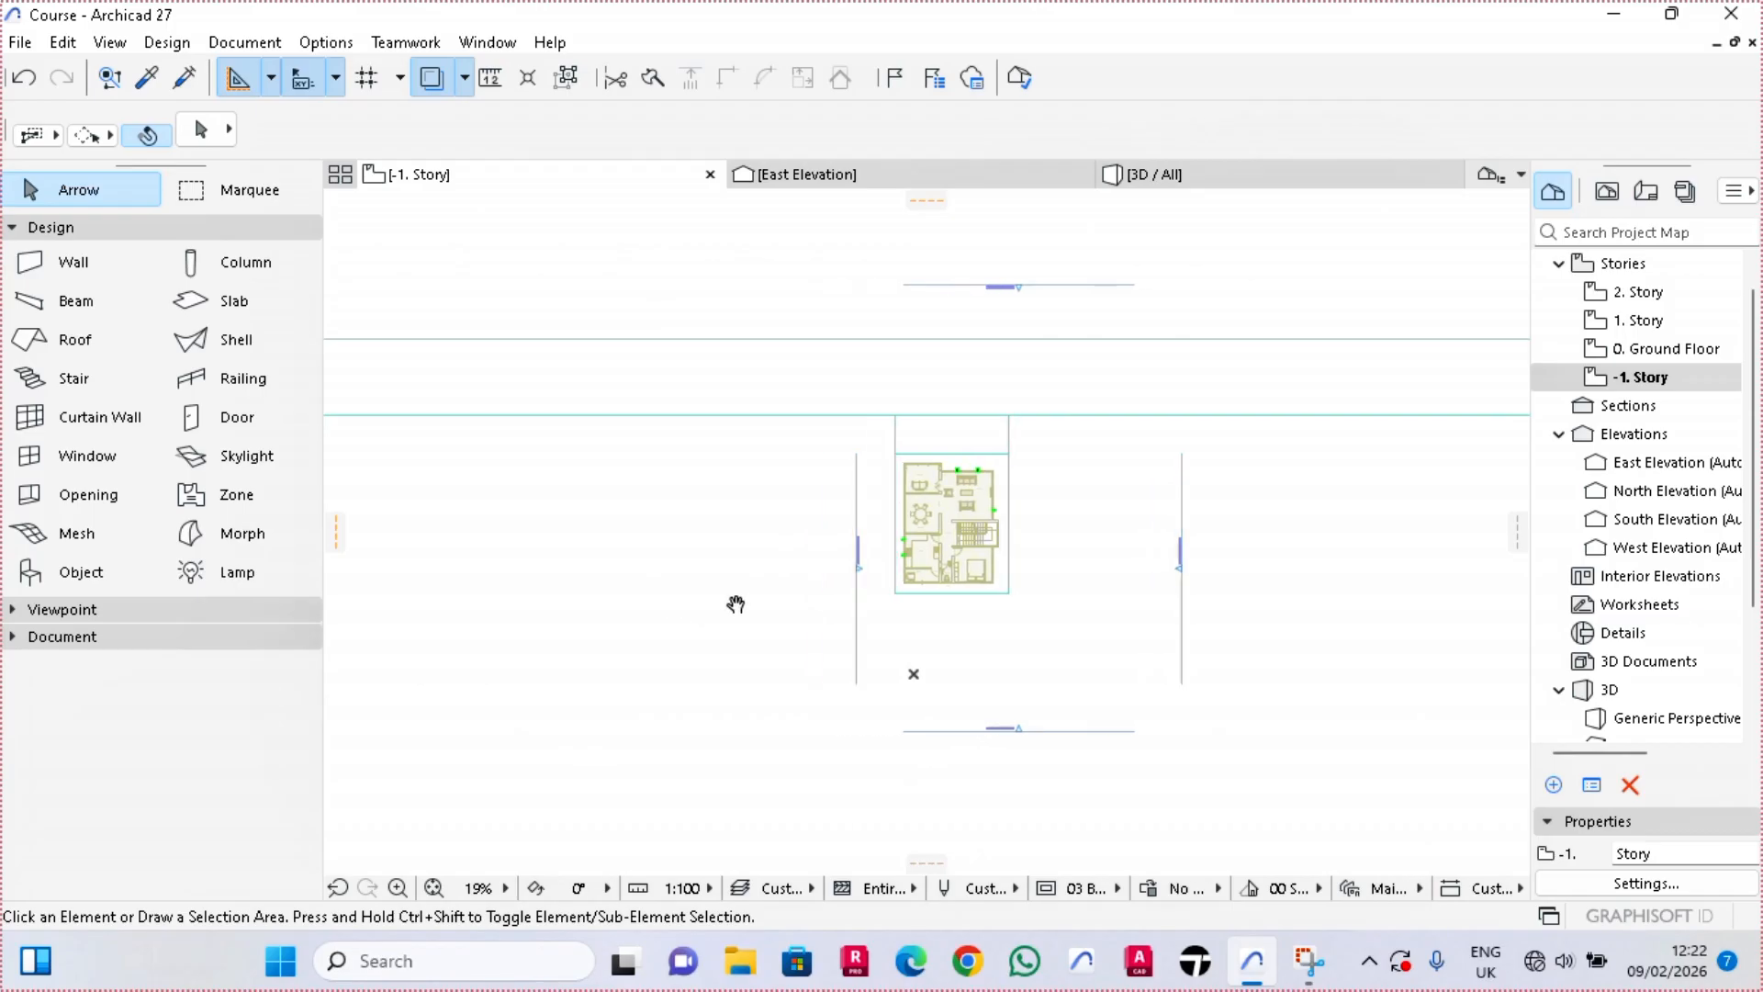
left_click(93, 546)
scroll(959, 386, "up", 4)
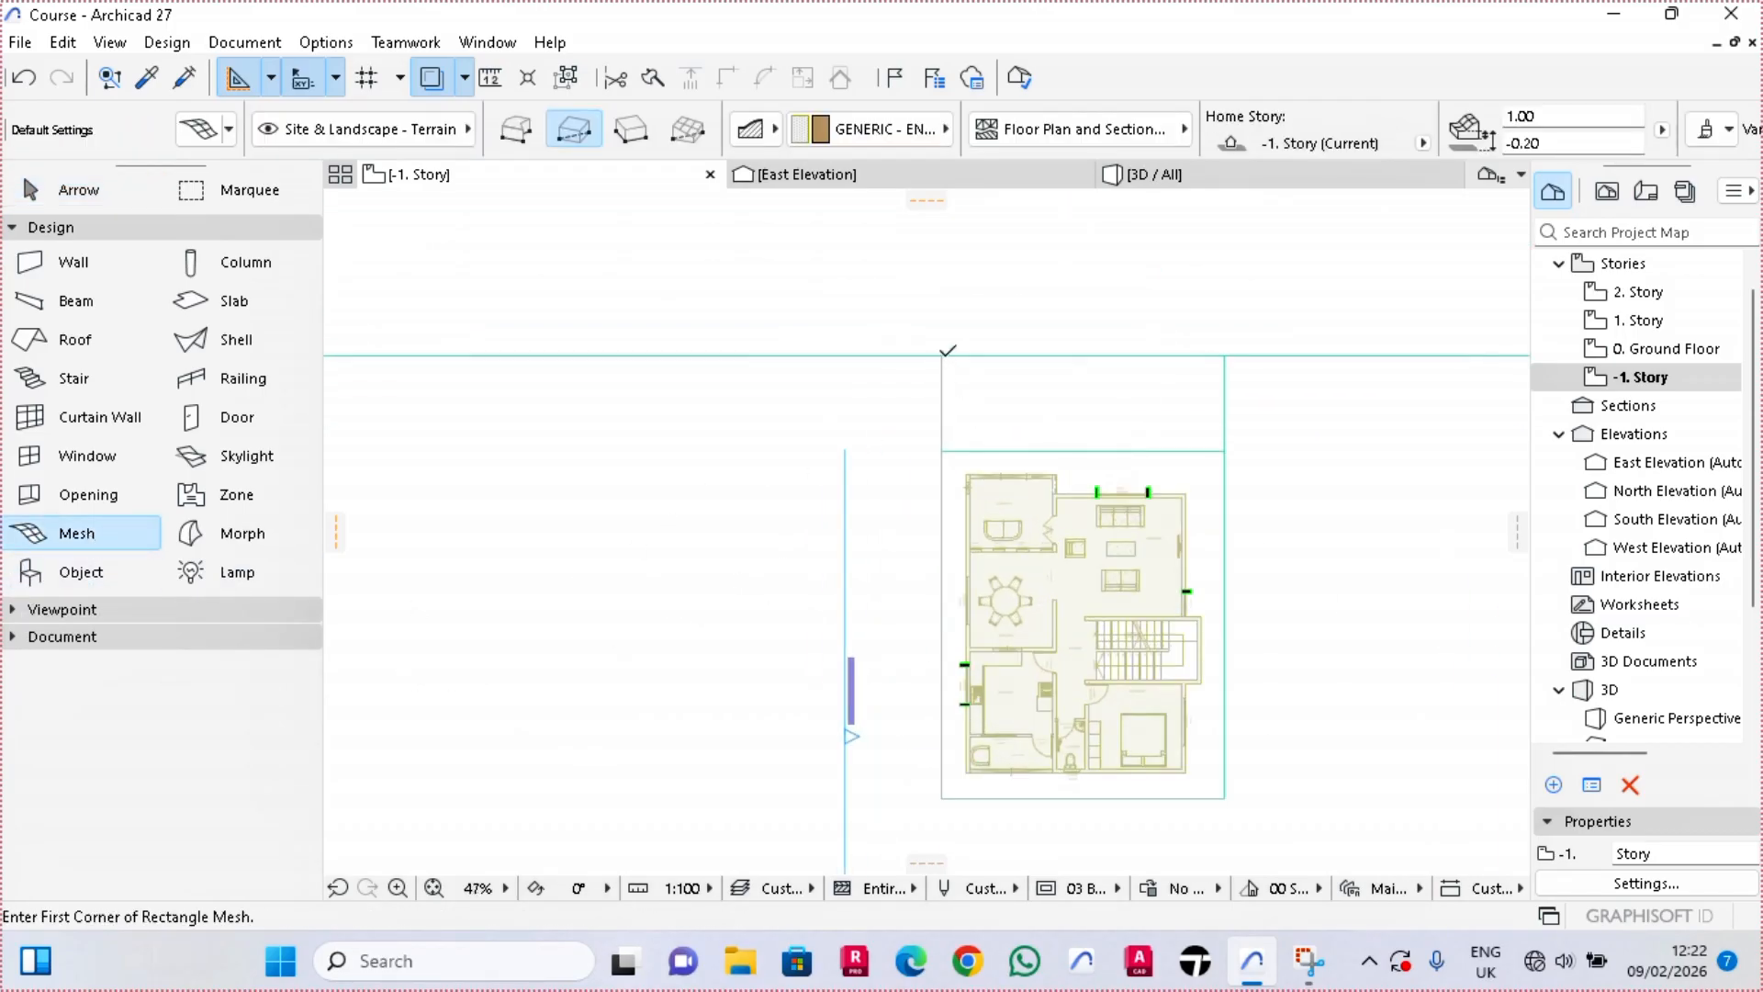
left_click(943, 353)
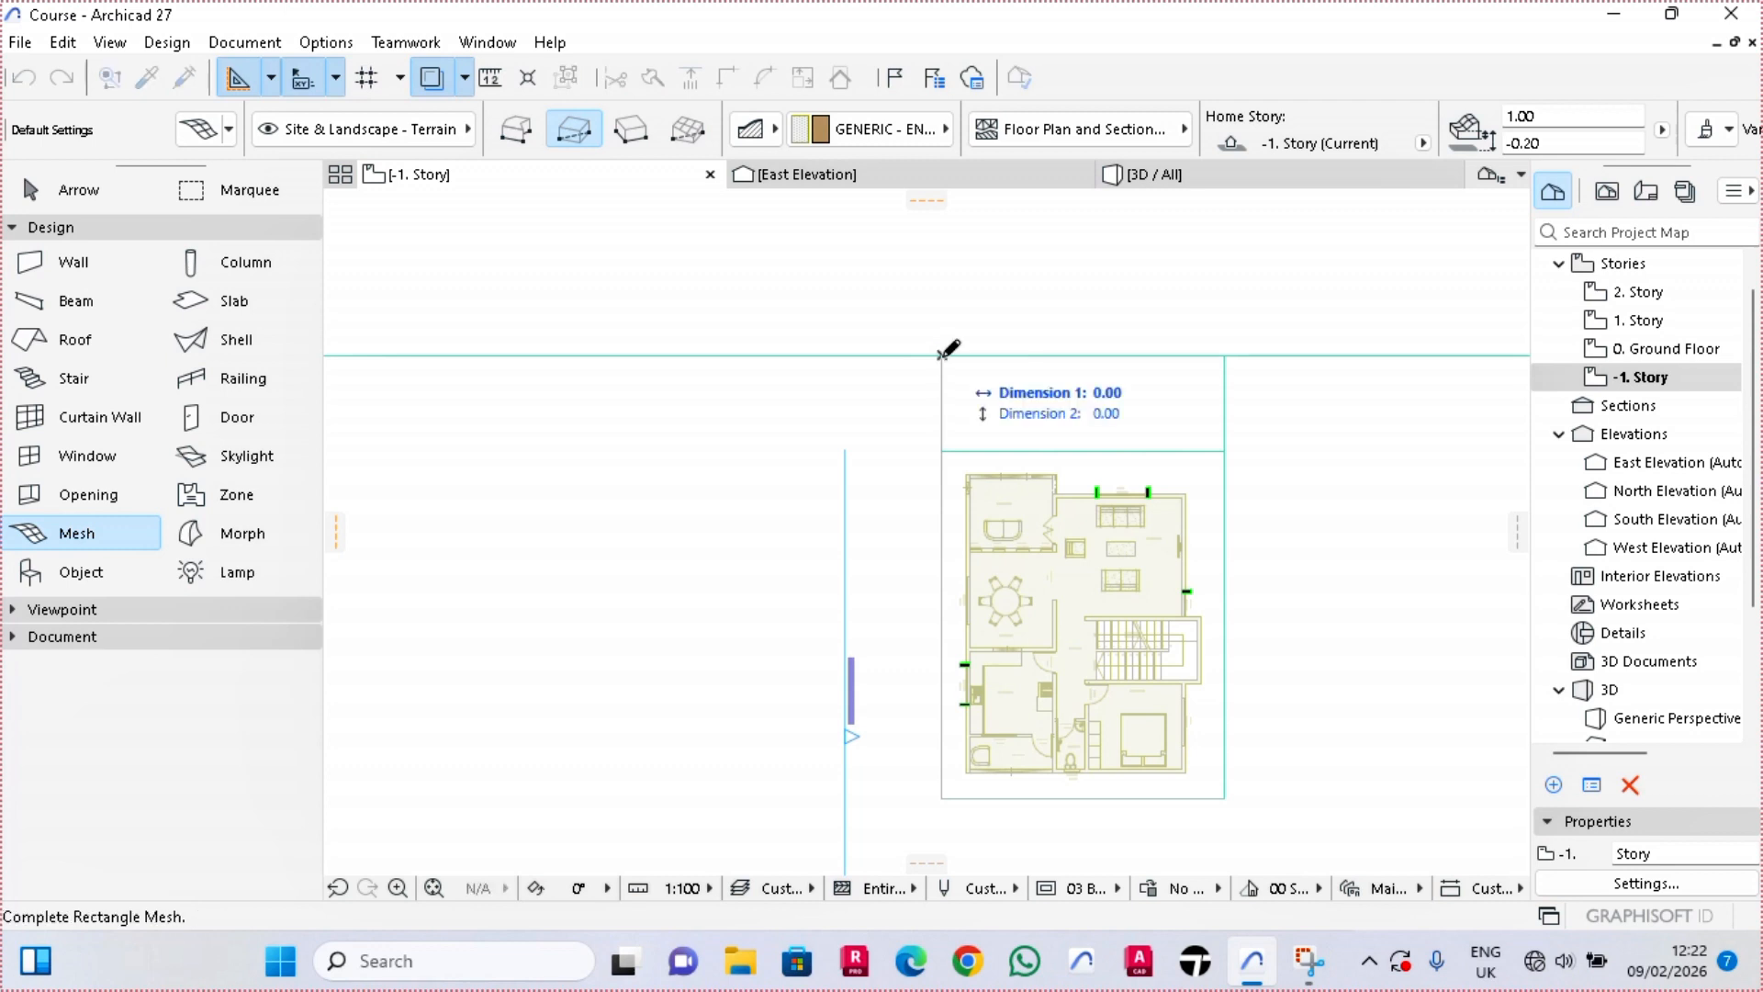
left_click(515, 130)
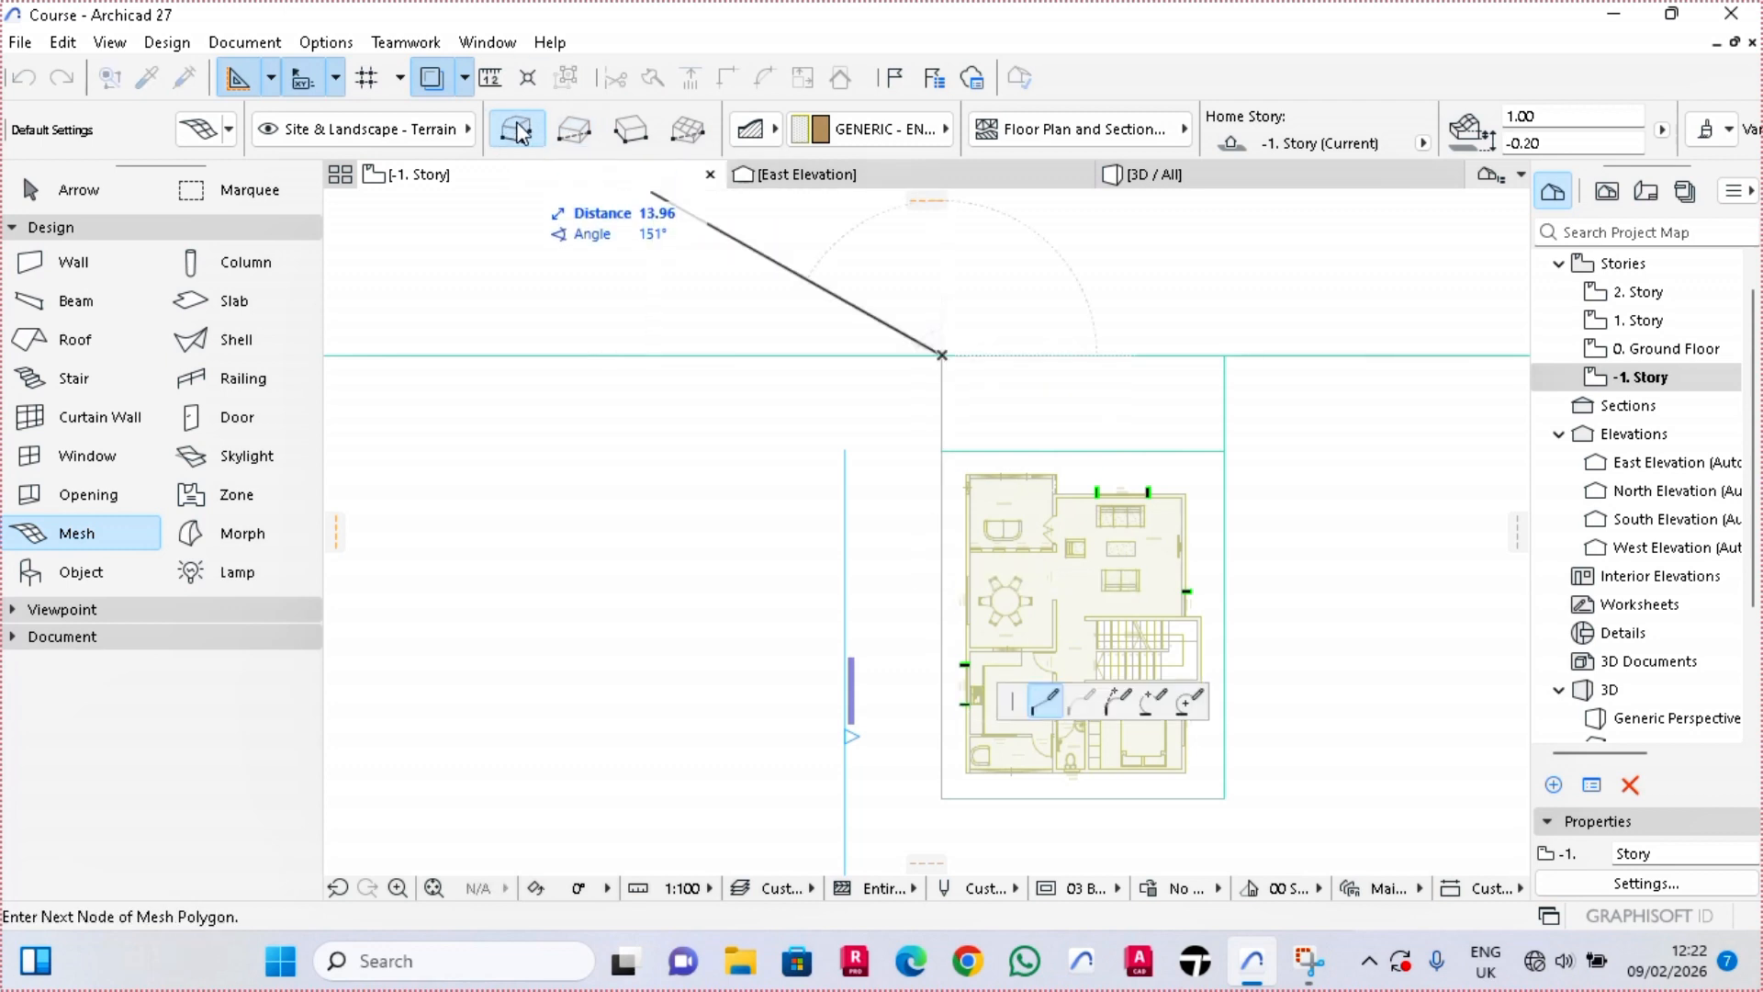
left_click(943, 795)
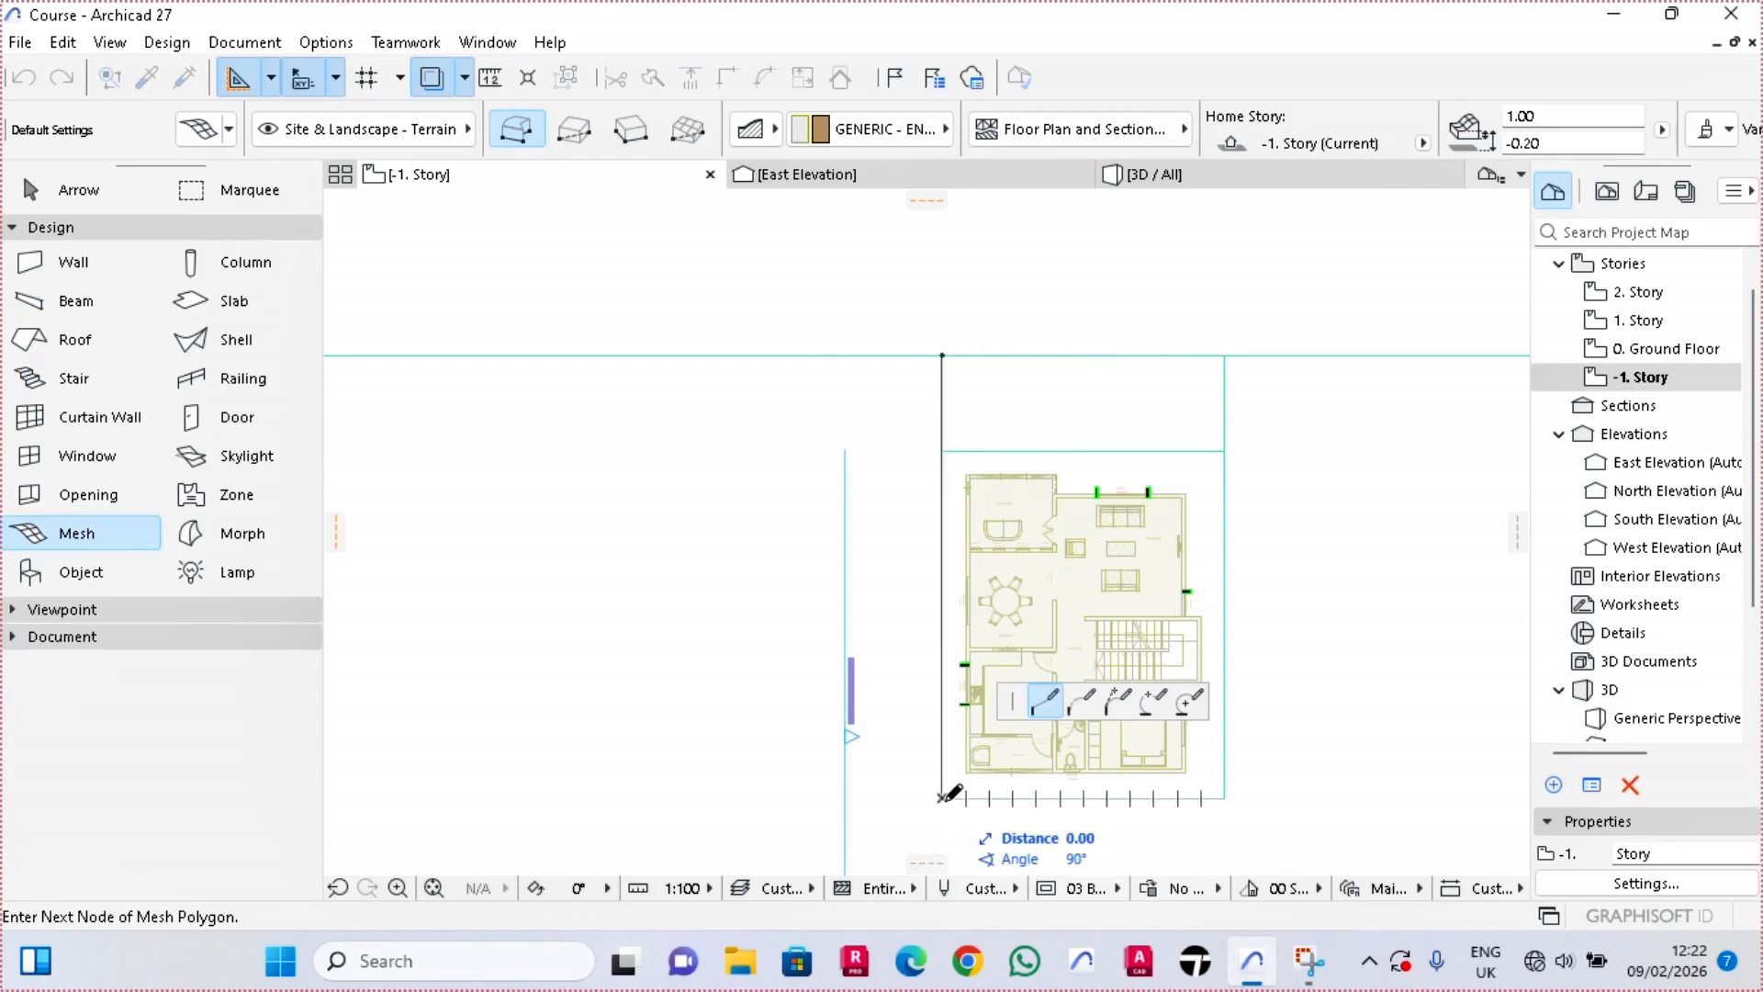
left_click(1225, 797)
scroll(1256, 440, "down", 5)
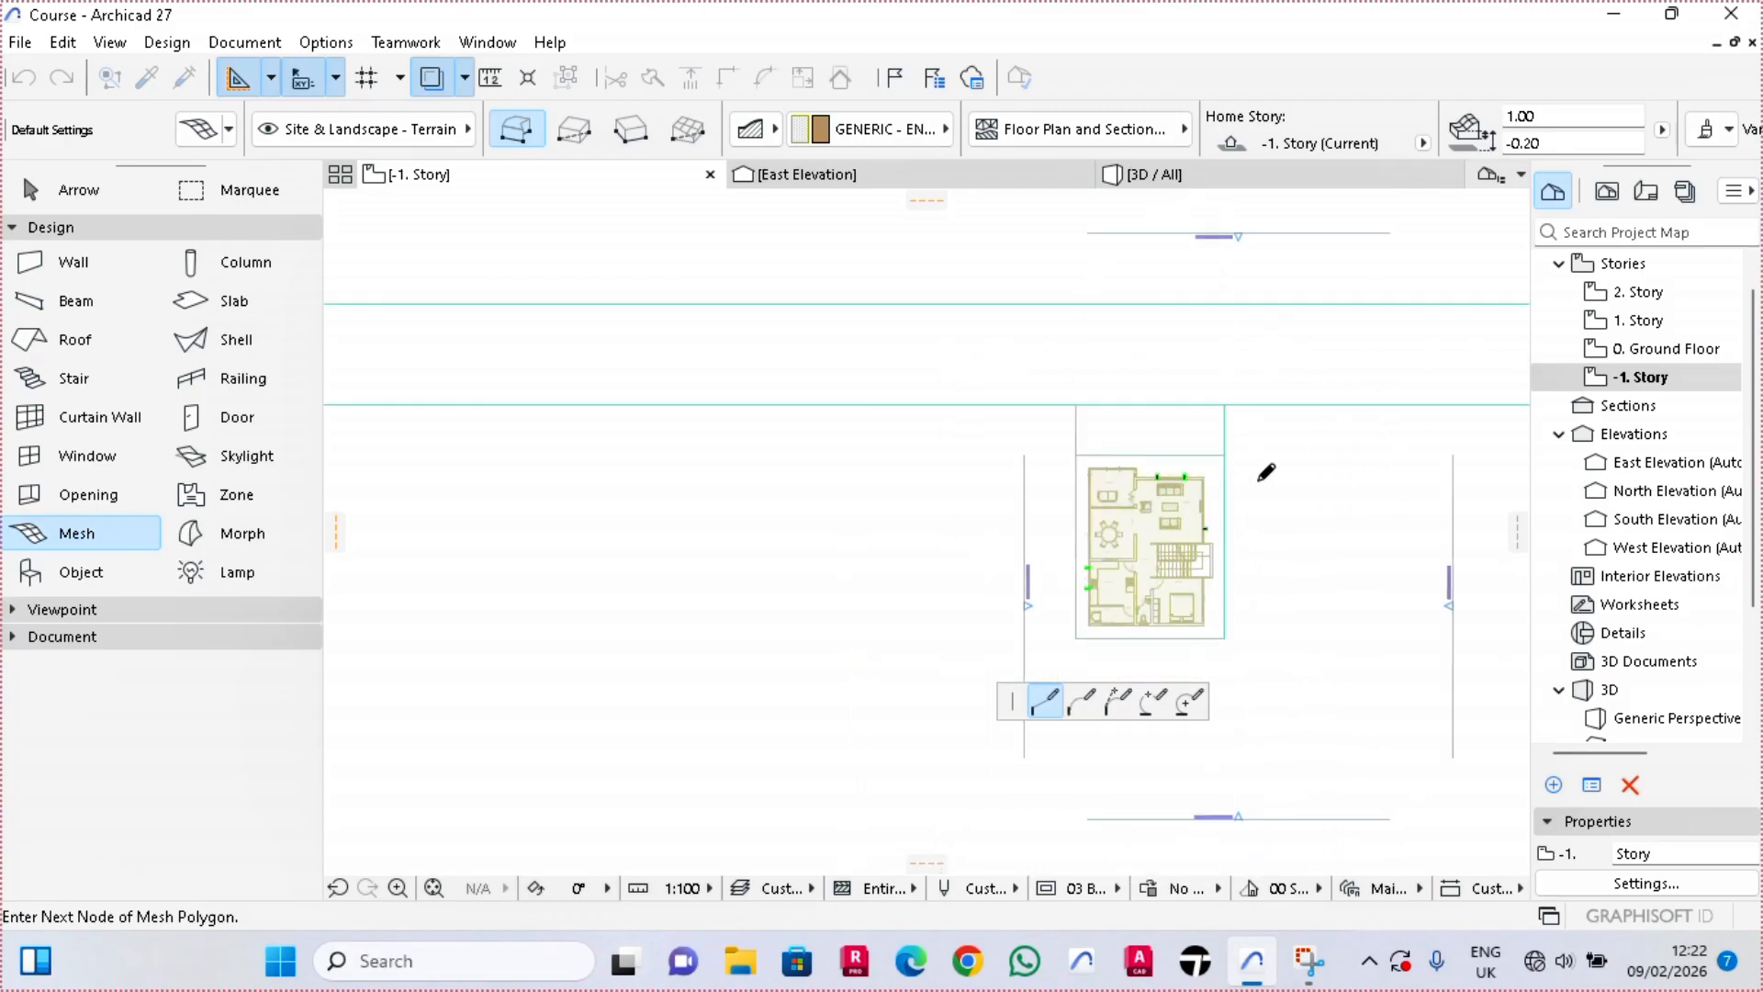
middle_click_drag(1233, 498, 751, 390)
left_click(1400, 331)
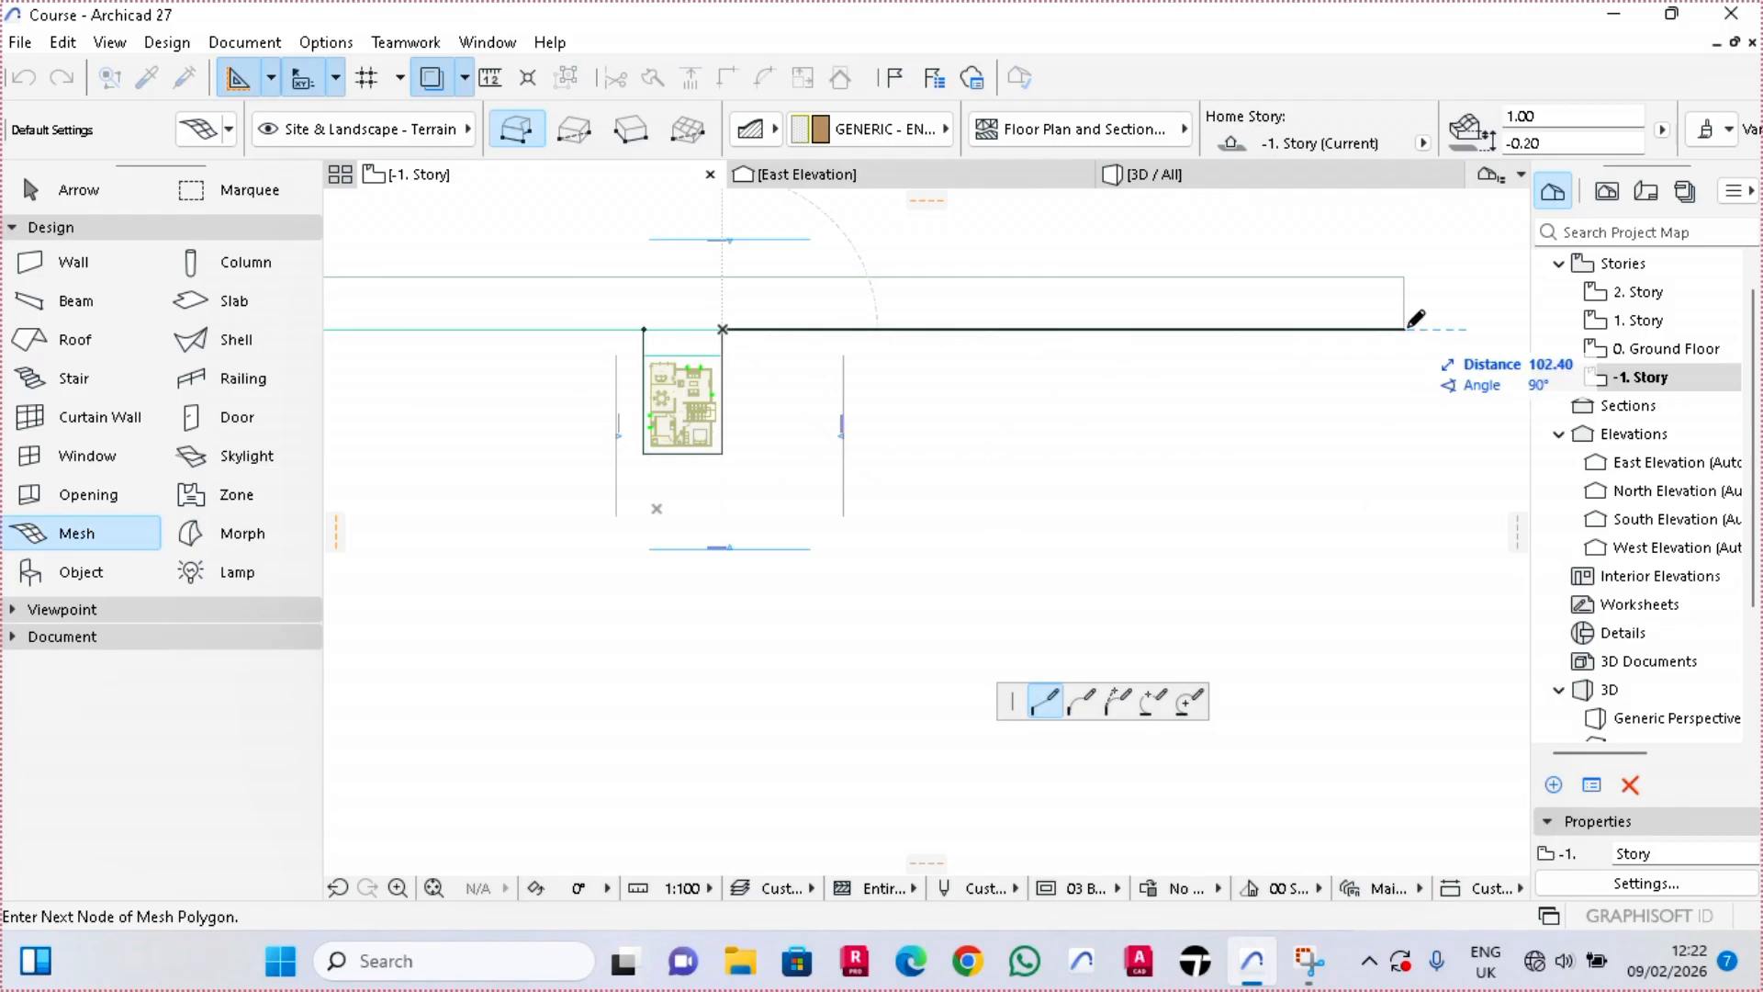
Complete the mesh as a large irregular terrain south of the road, closing it back along the road edge at the building slab's northwest corner
left_click(1456, 528)
scroll(1245, 788, "down", 3)
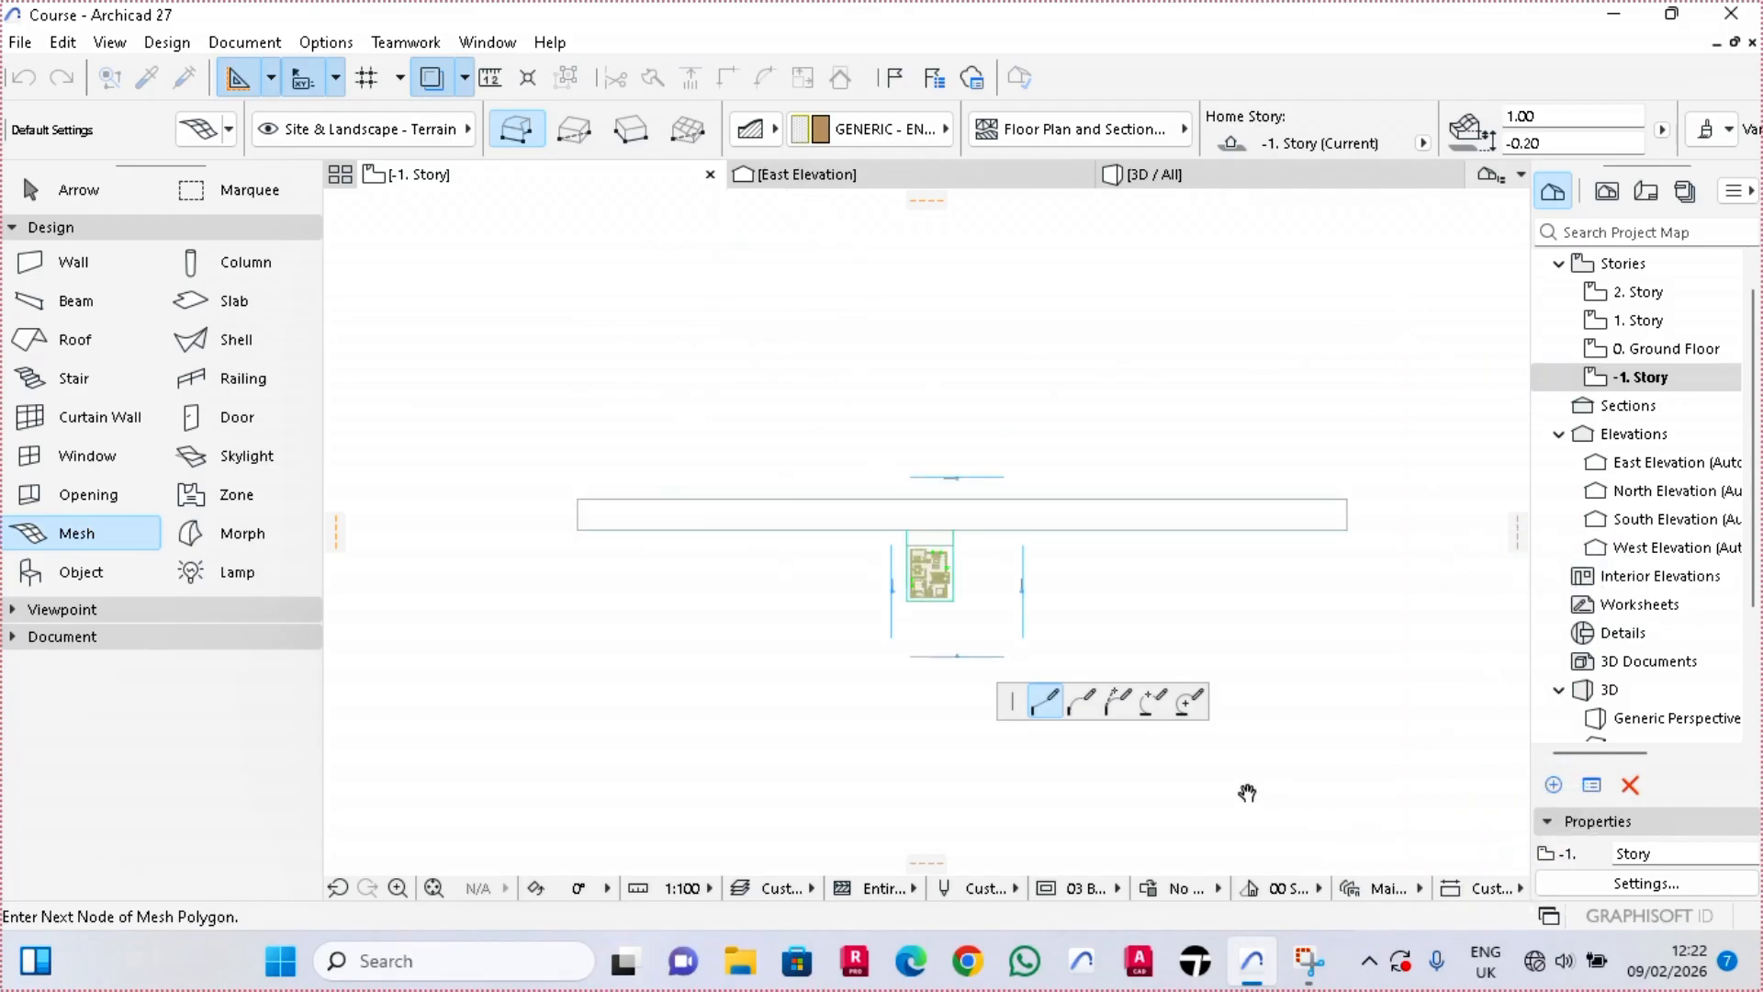
middle_click_drag(1245, 788, 1245, 354)
left_click(1130, 508)
left_click(813, 582)
left_click(686, 460)
scroll(652, 453, "down", 3)
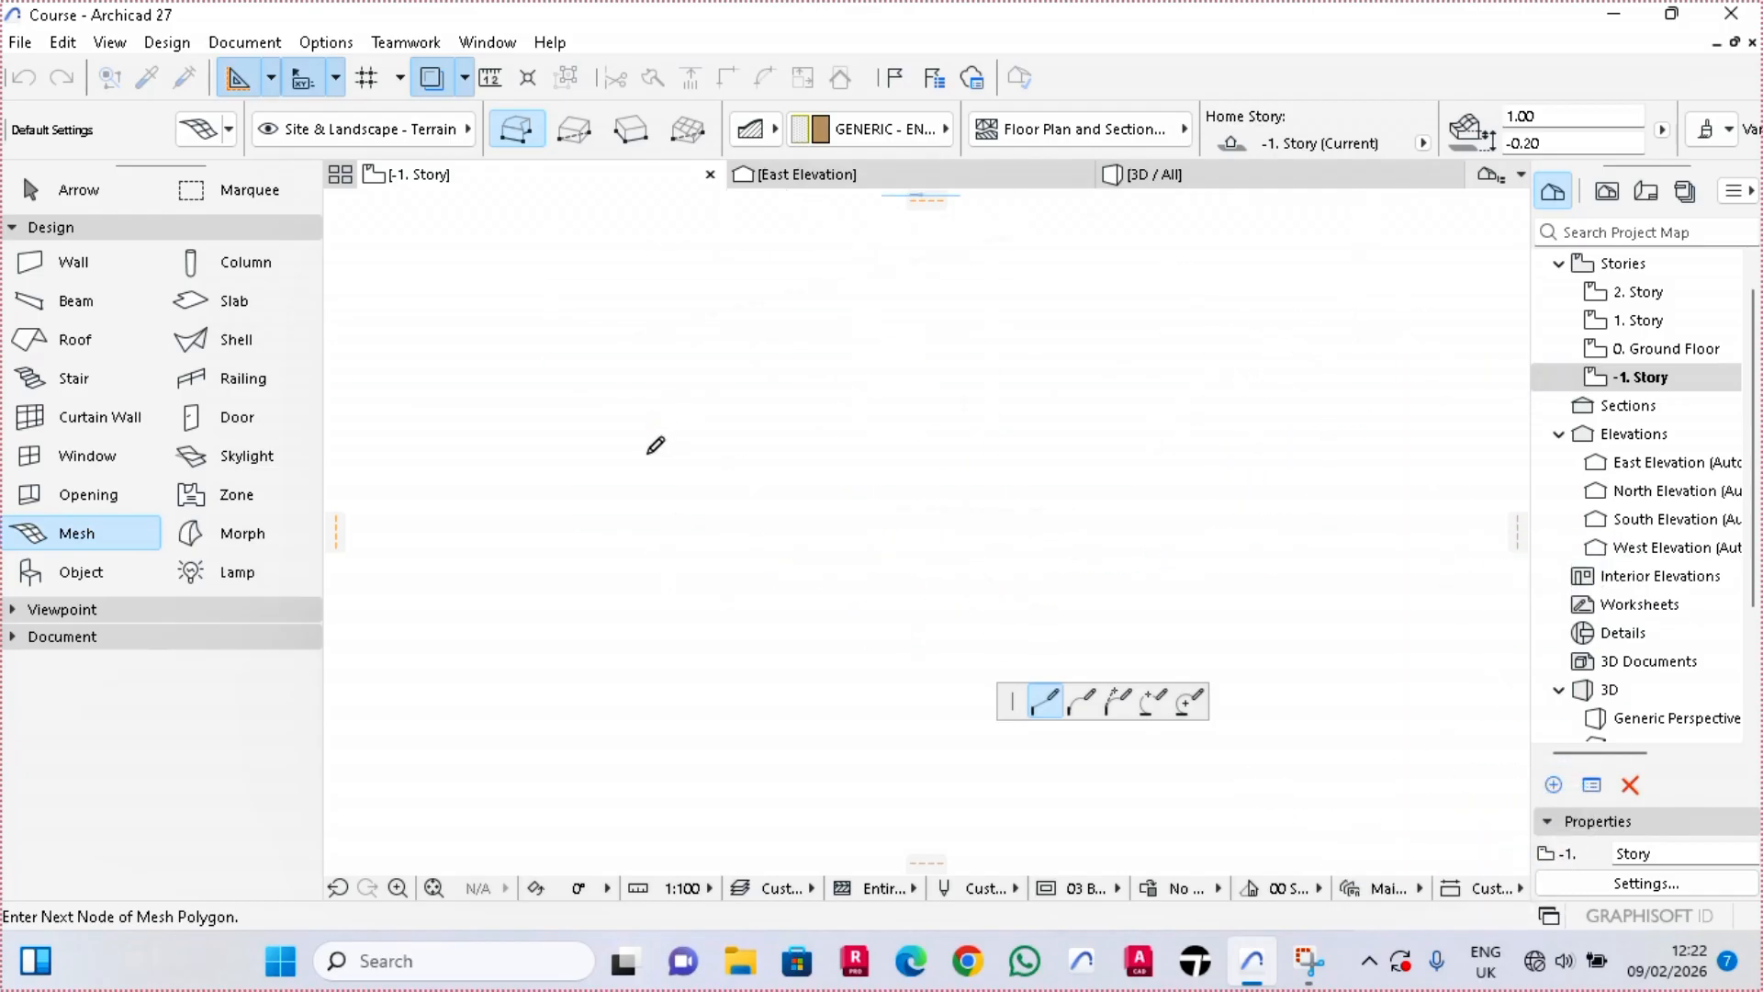
middle_click_drag(656, 476, 822, 698)
left_click(714, 630)
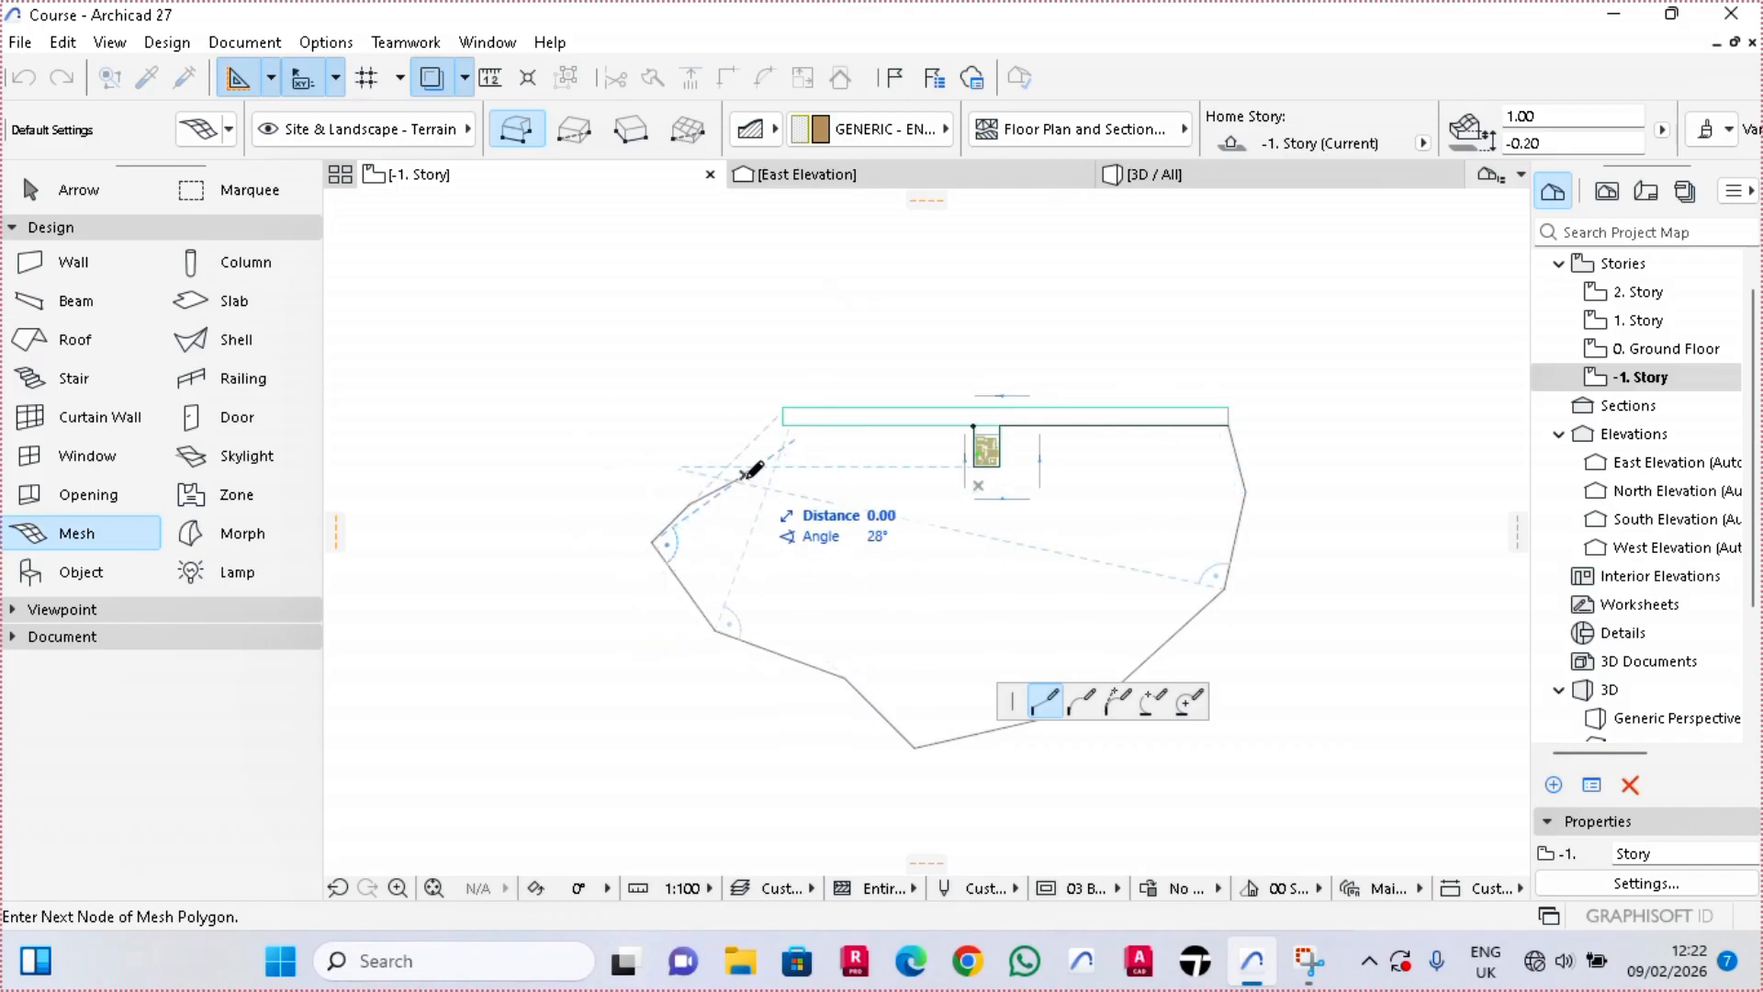
left_click(785, 419)
scroll(788, 416, "up", 3)
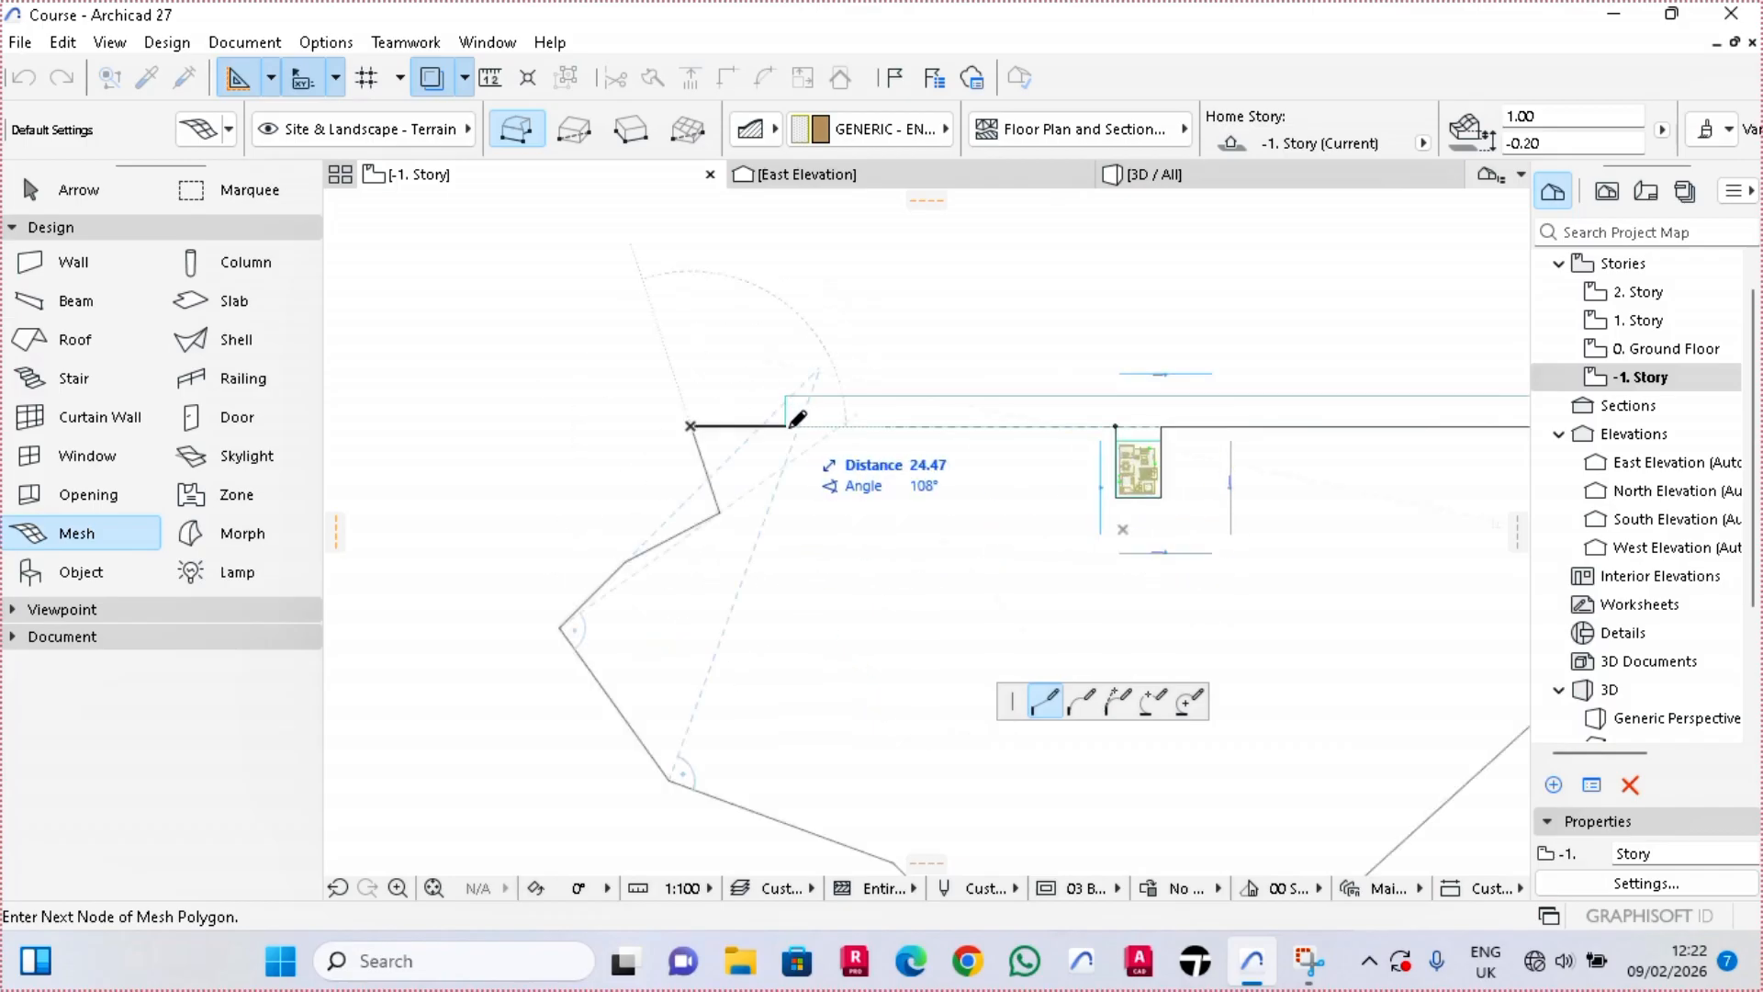
left_click(1116, 425)
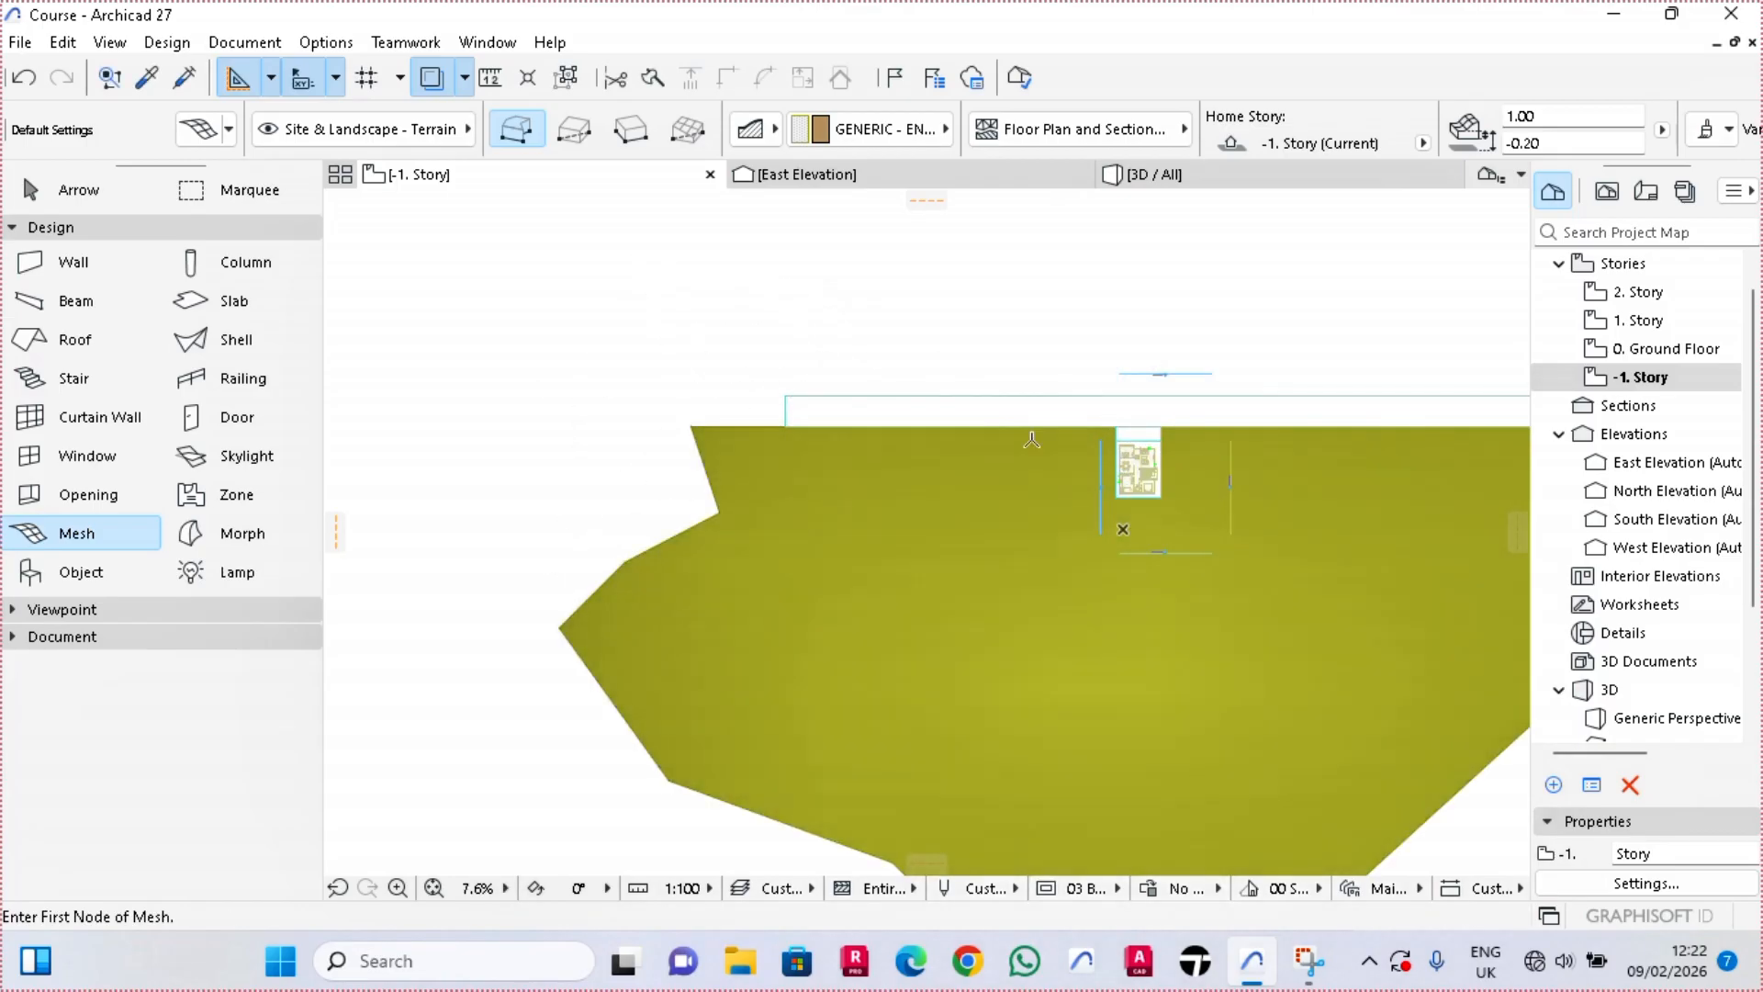
Select the terrain mesh and elevate its easternmost boundary point to a height of 5 m
scroll(967, 448, "down", 3)
scroll(959, 461, "up", 3)
key("Escape")
left_click(935, 567)
scroll(929, 574, "down", 2)
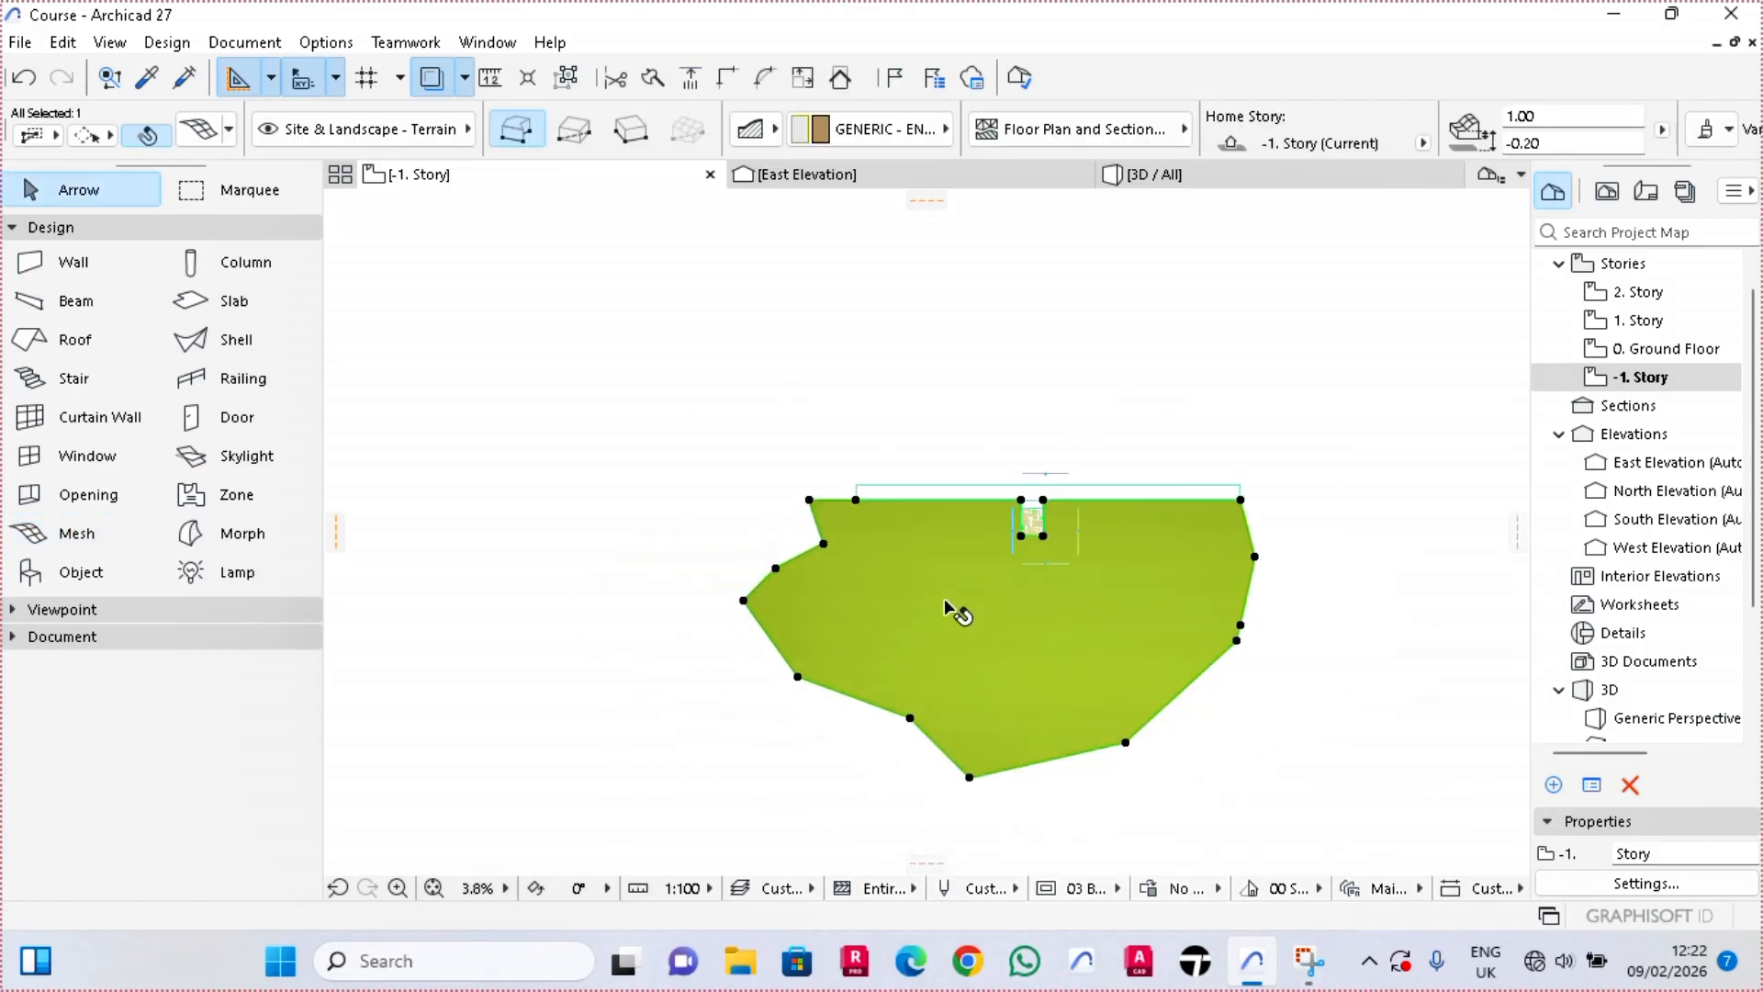
scroll(1247, 560, "up", 2)
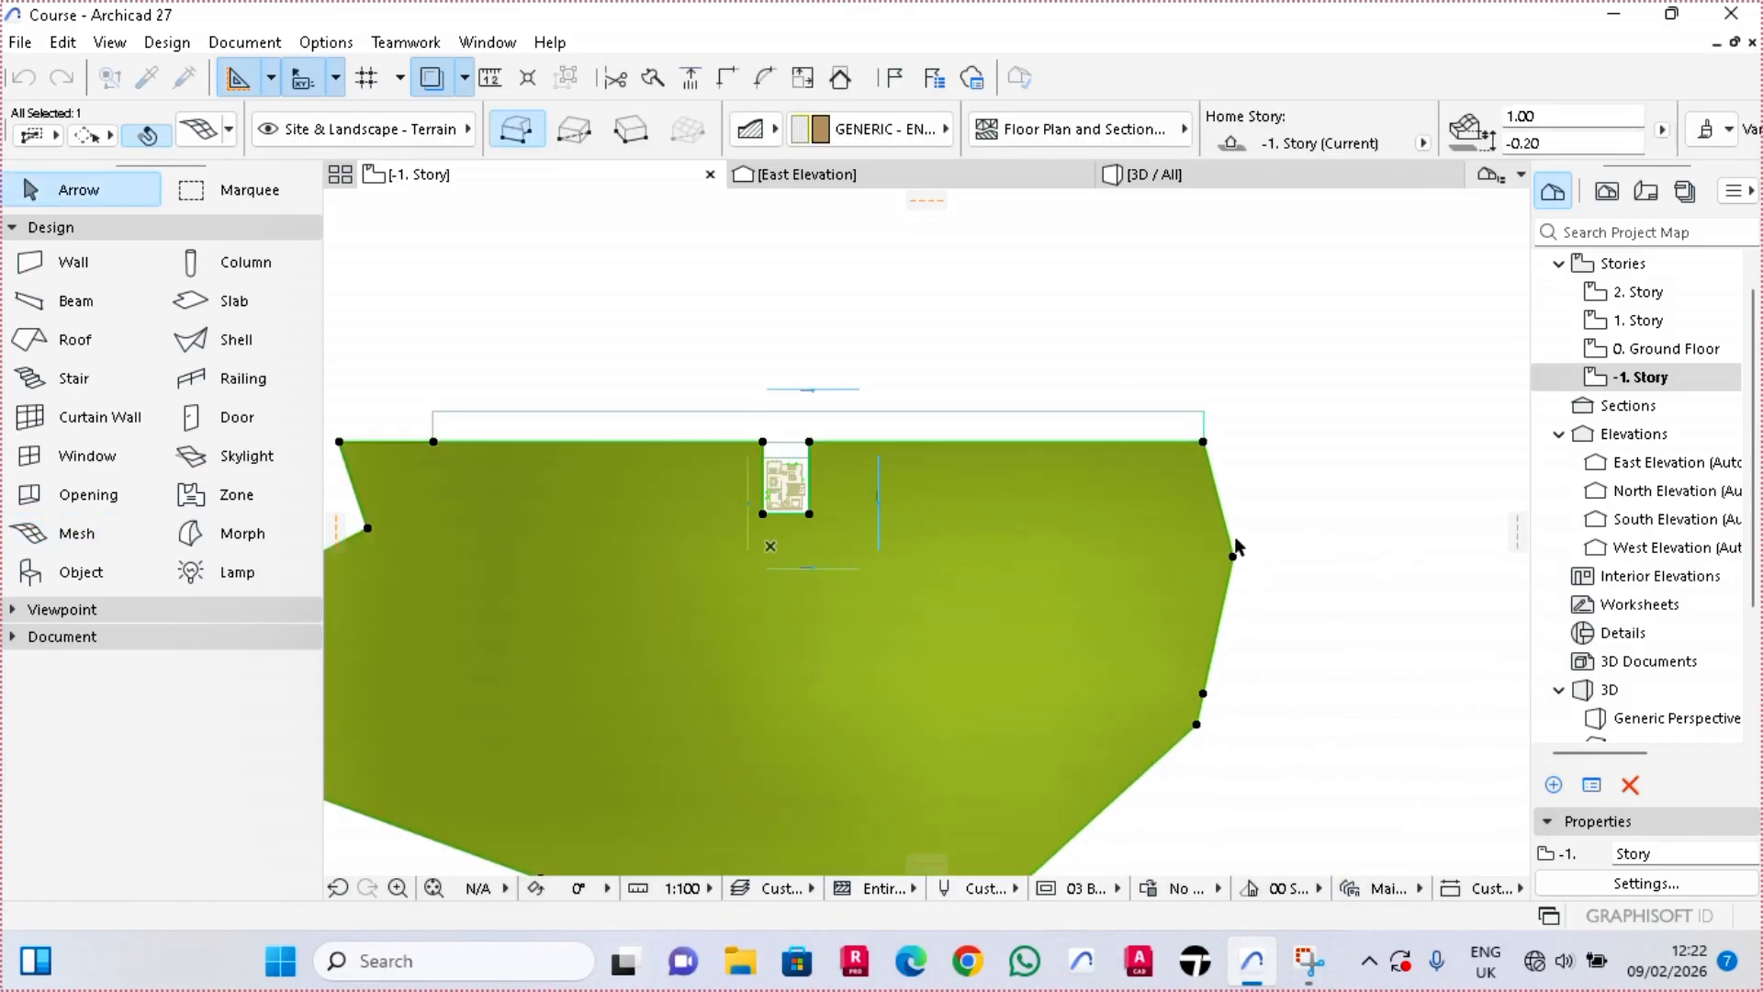
left_click(1233, 557)
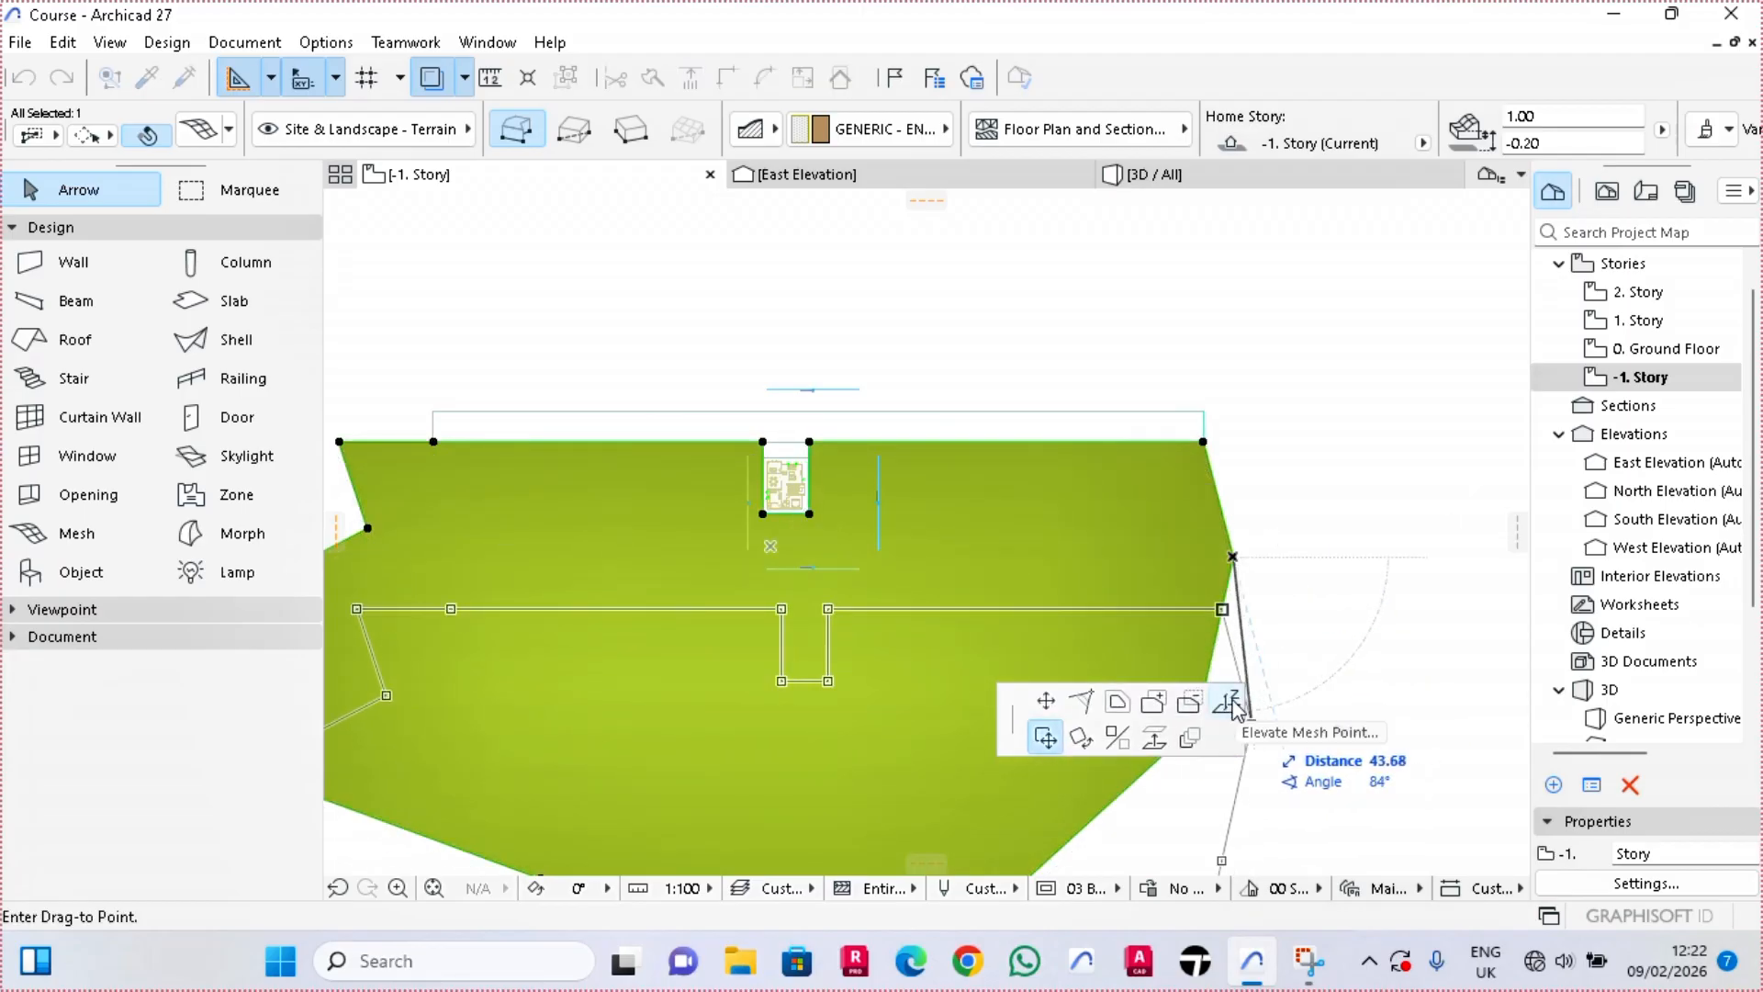
left_click(1229, 702)
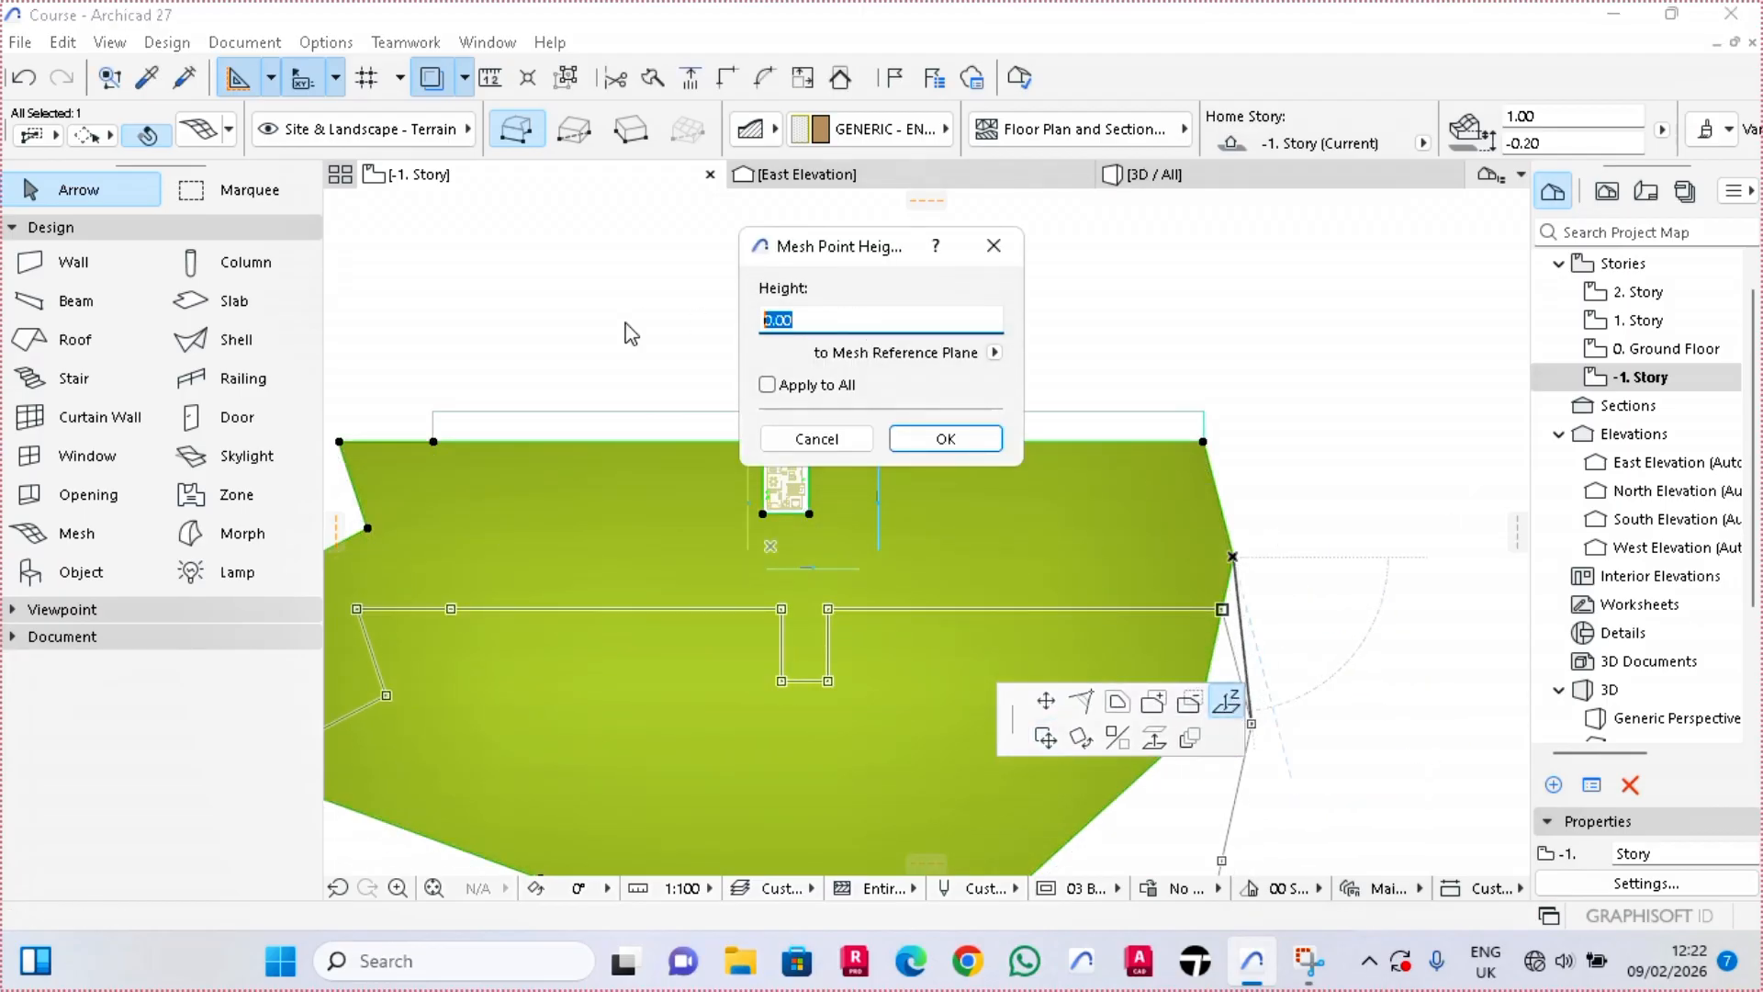
type("5")
key("Return")
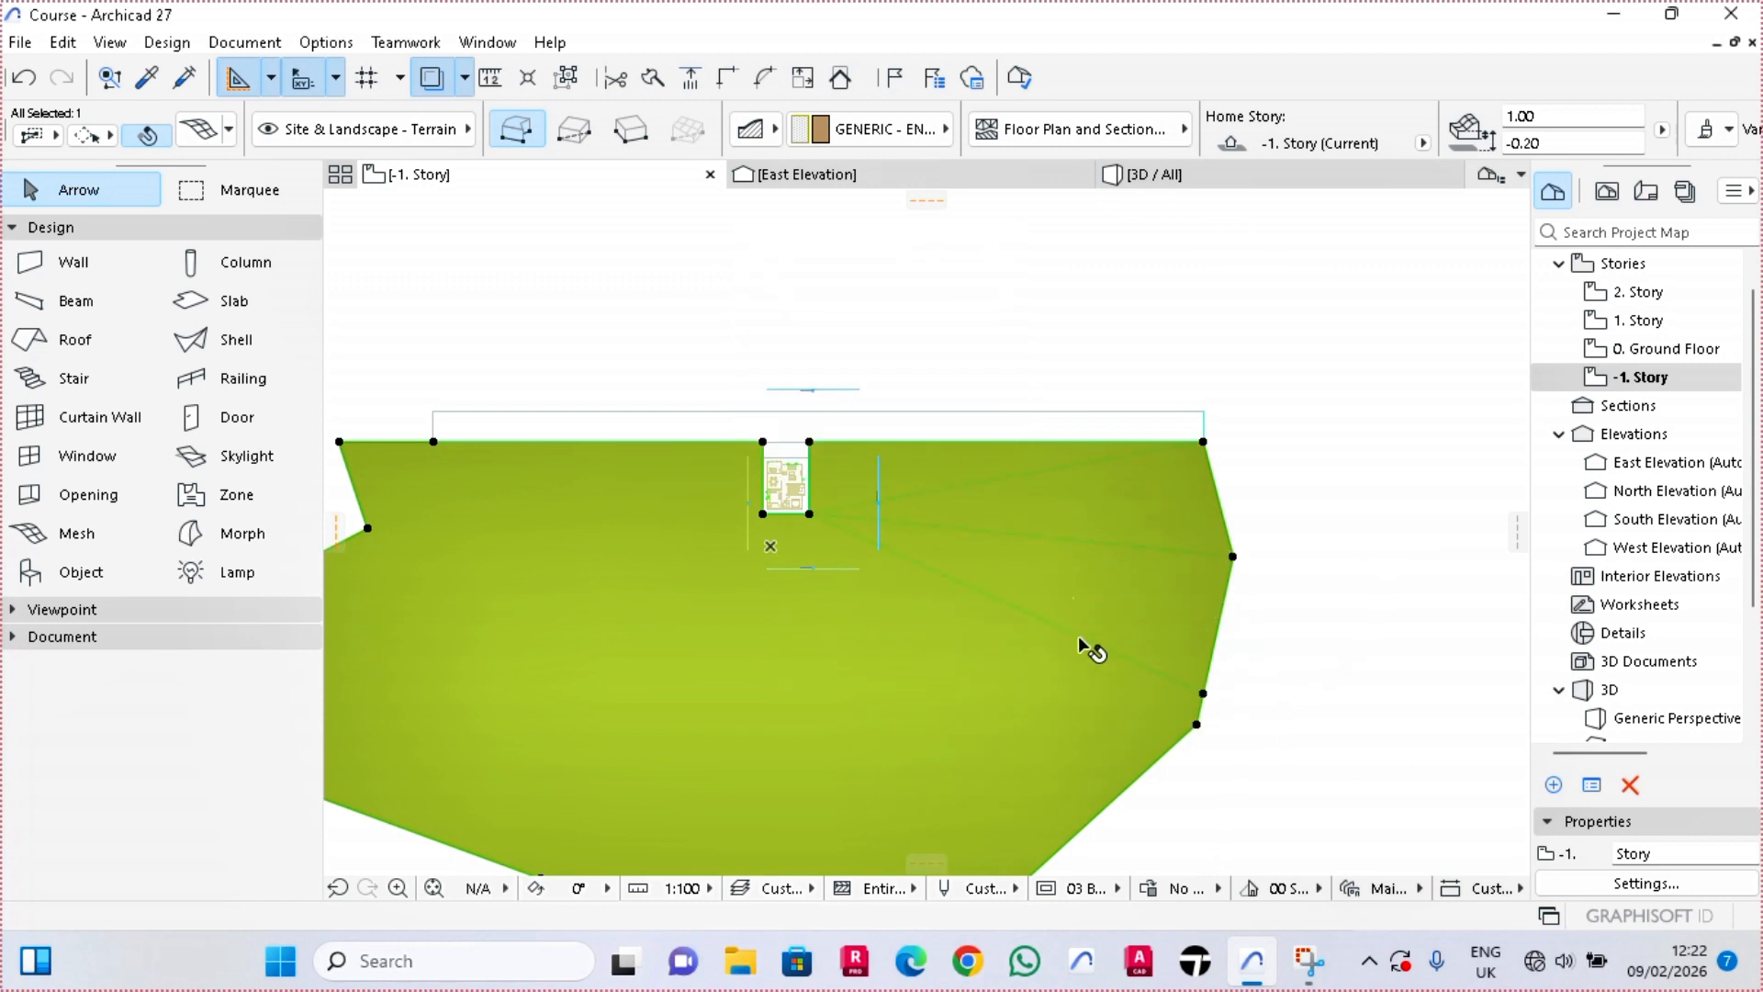
Elevate further mesh boundary points individually along the southeast, south and west sides of the terrain
left_click(1196, 725)
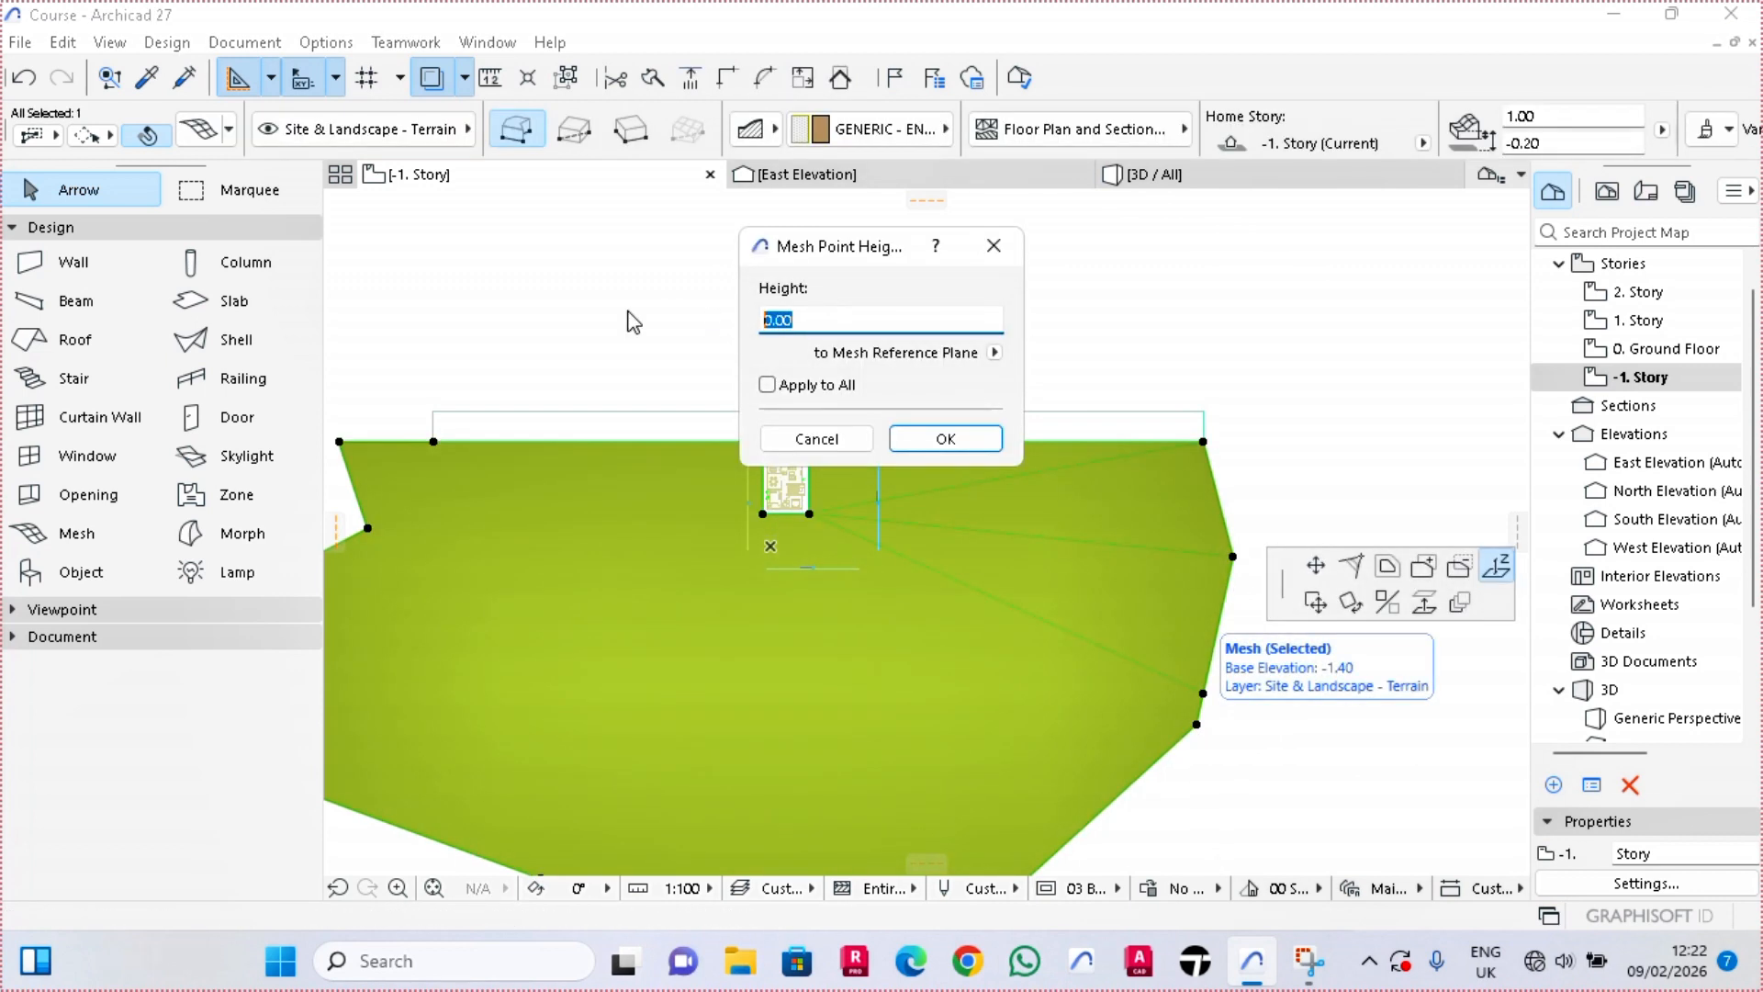
key("Return")
scroll(826, 606, "down", 3)
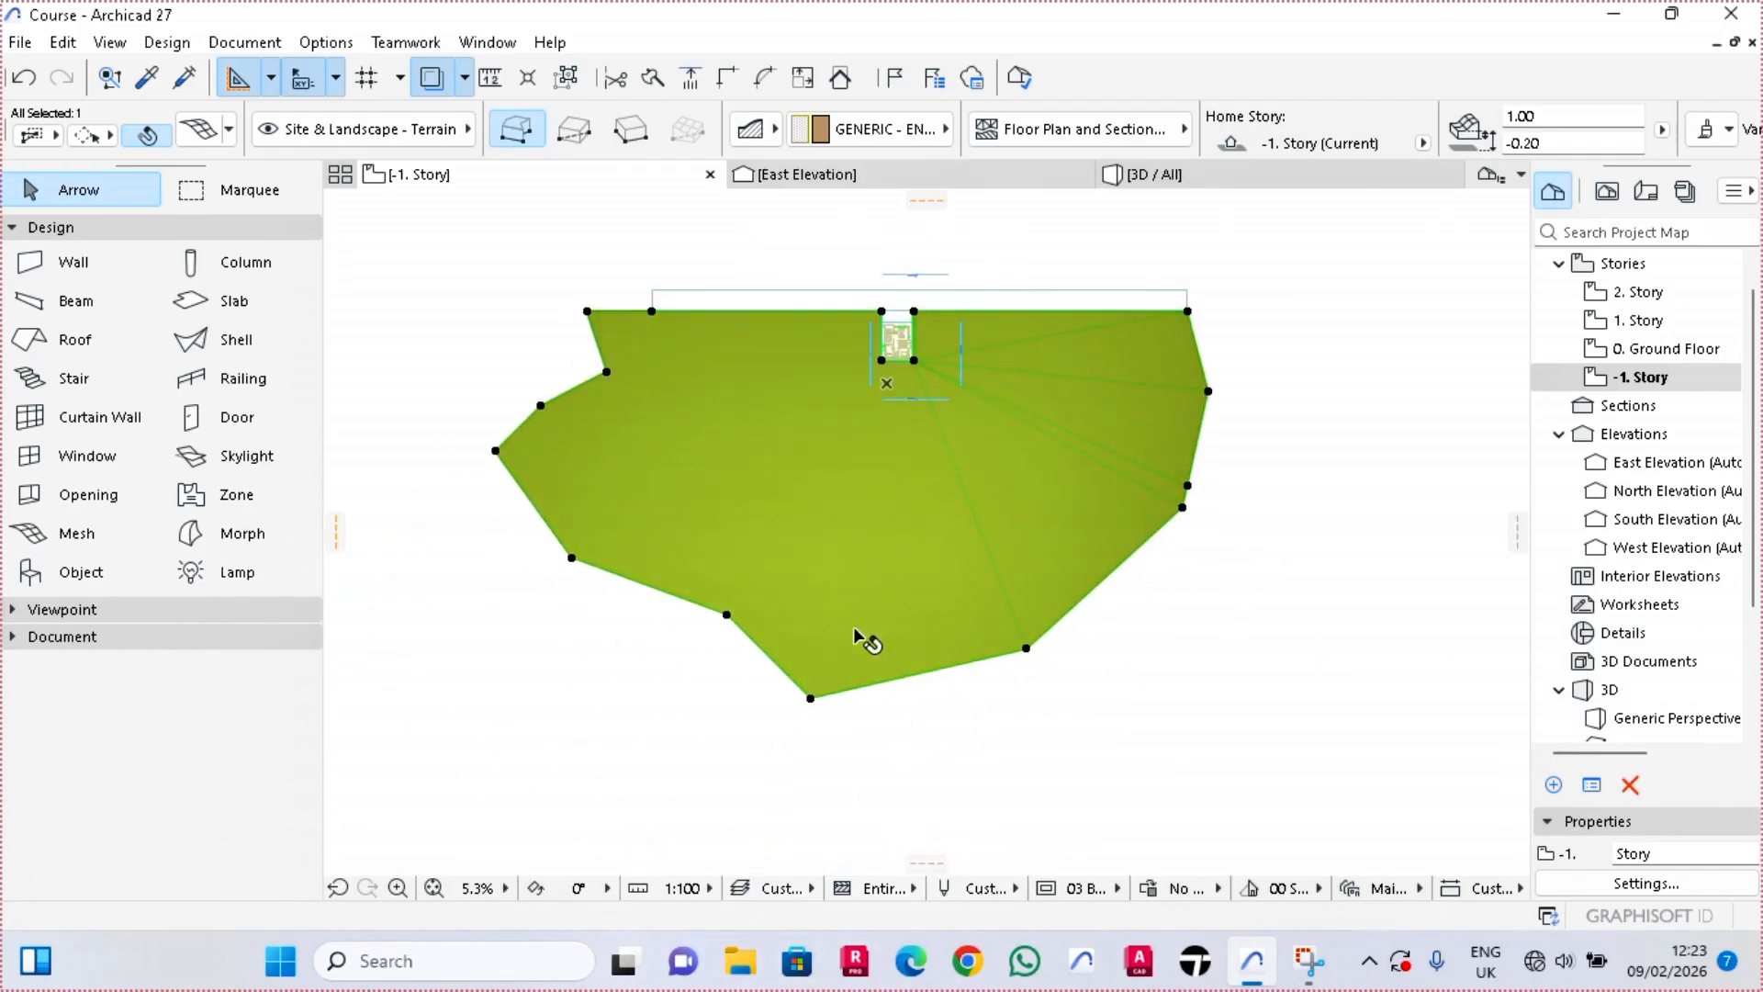
left_click(805, 701)
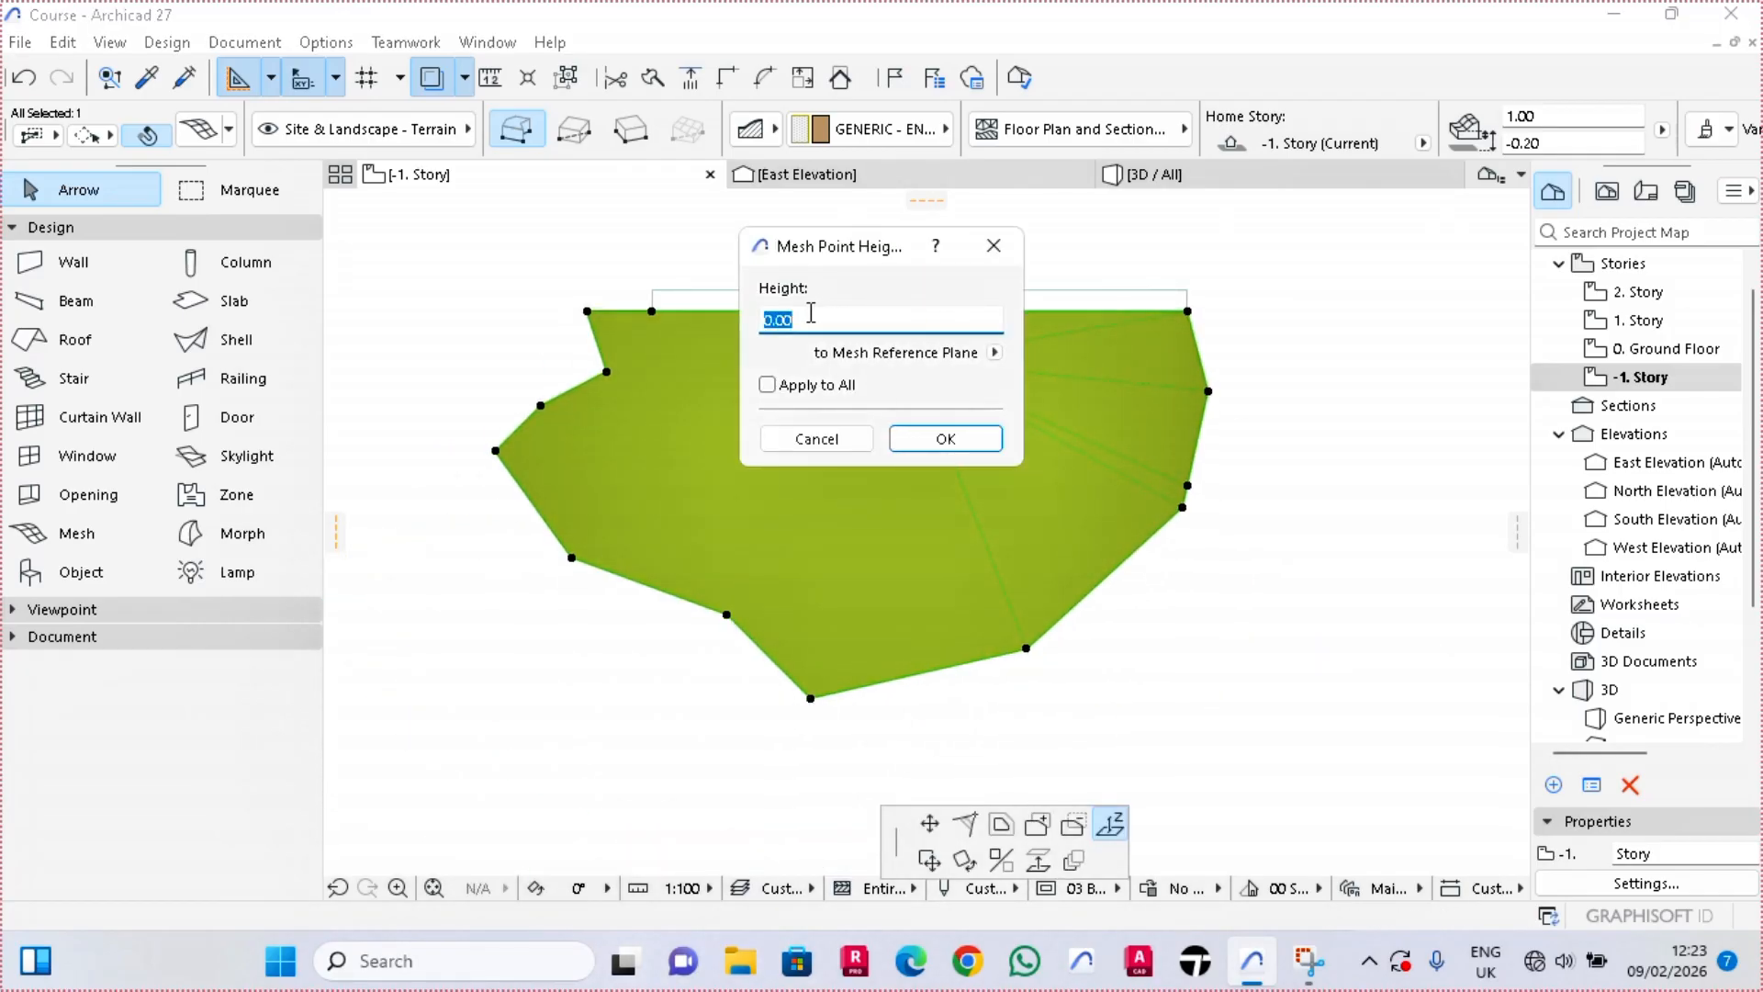
key("Return")
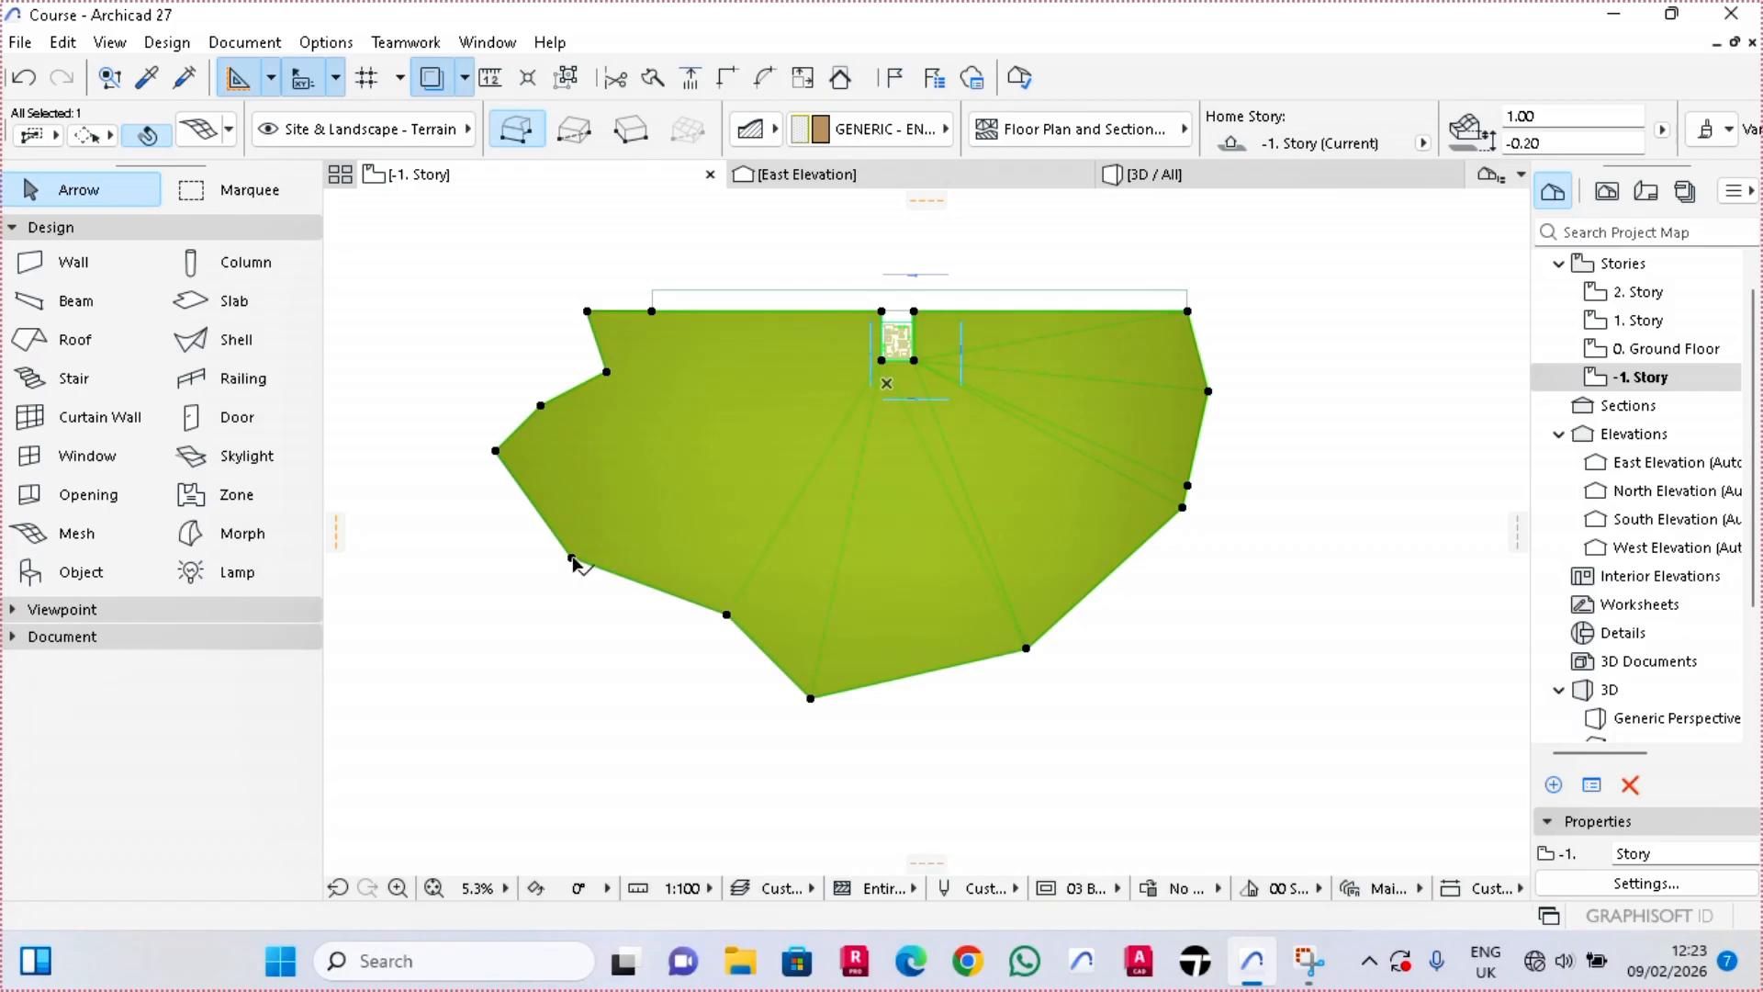
left_click(573, 557)
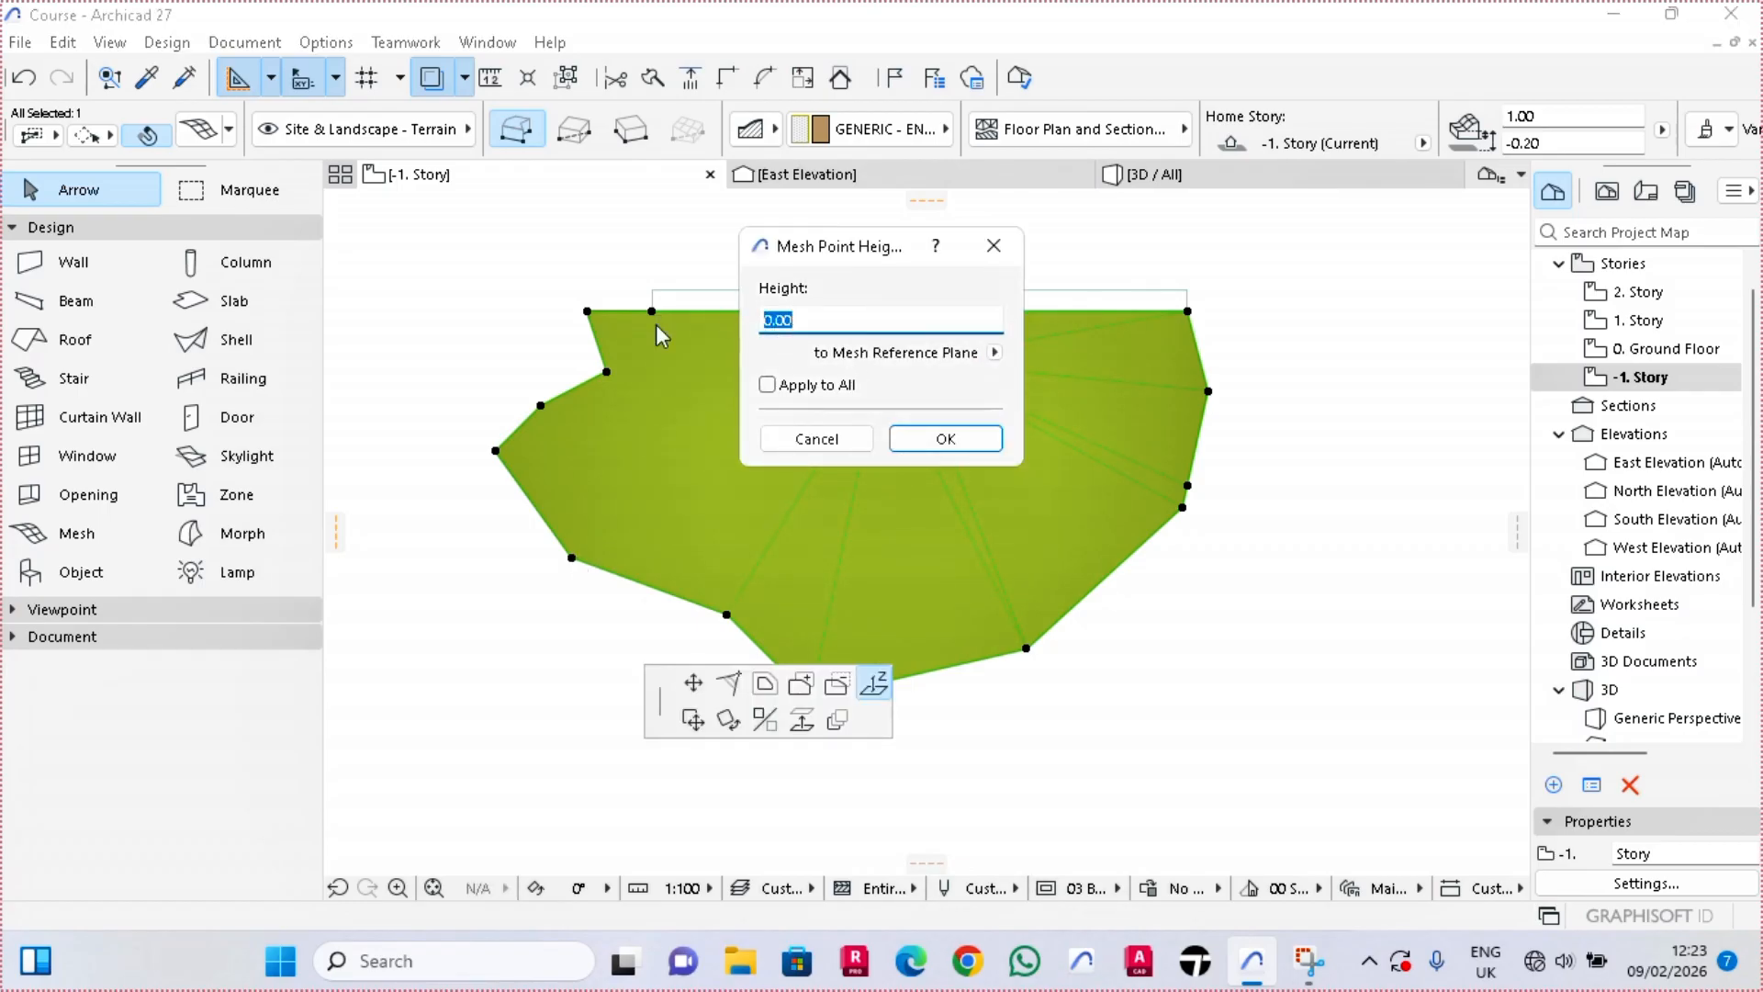
key("Return")
left_click(542, 407)
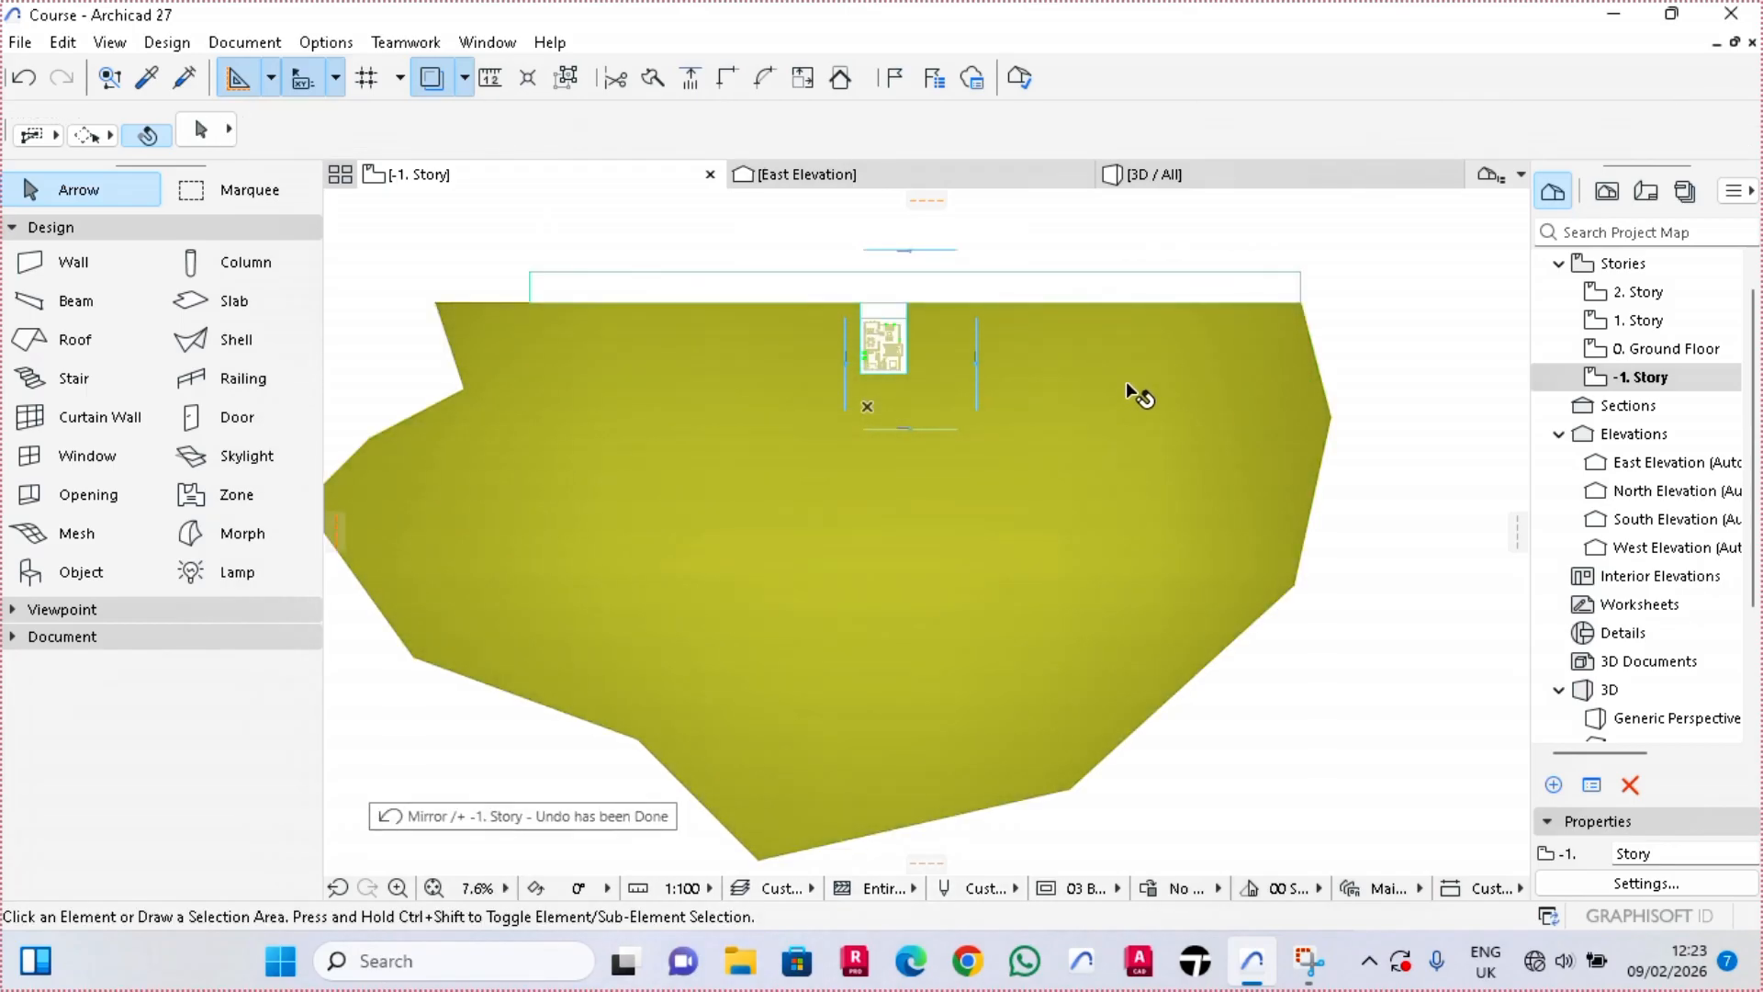
scroll(1125, 382, "down", 2)
middle_click_drag(1126, 384, 1114, 533)
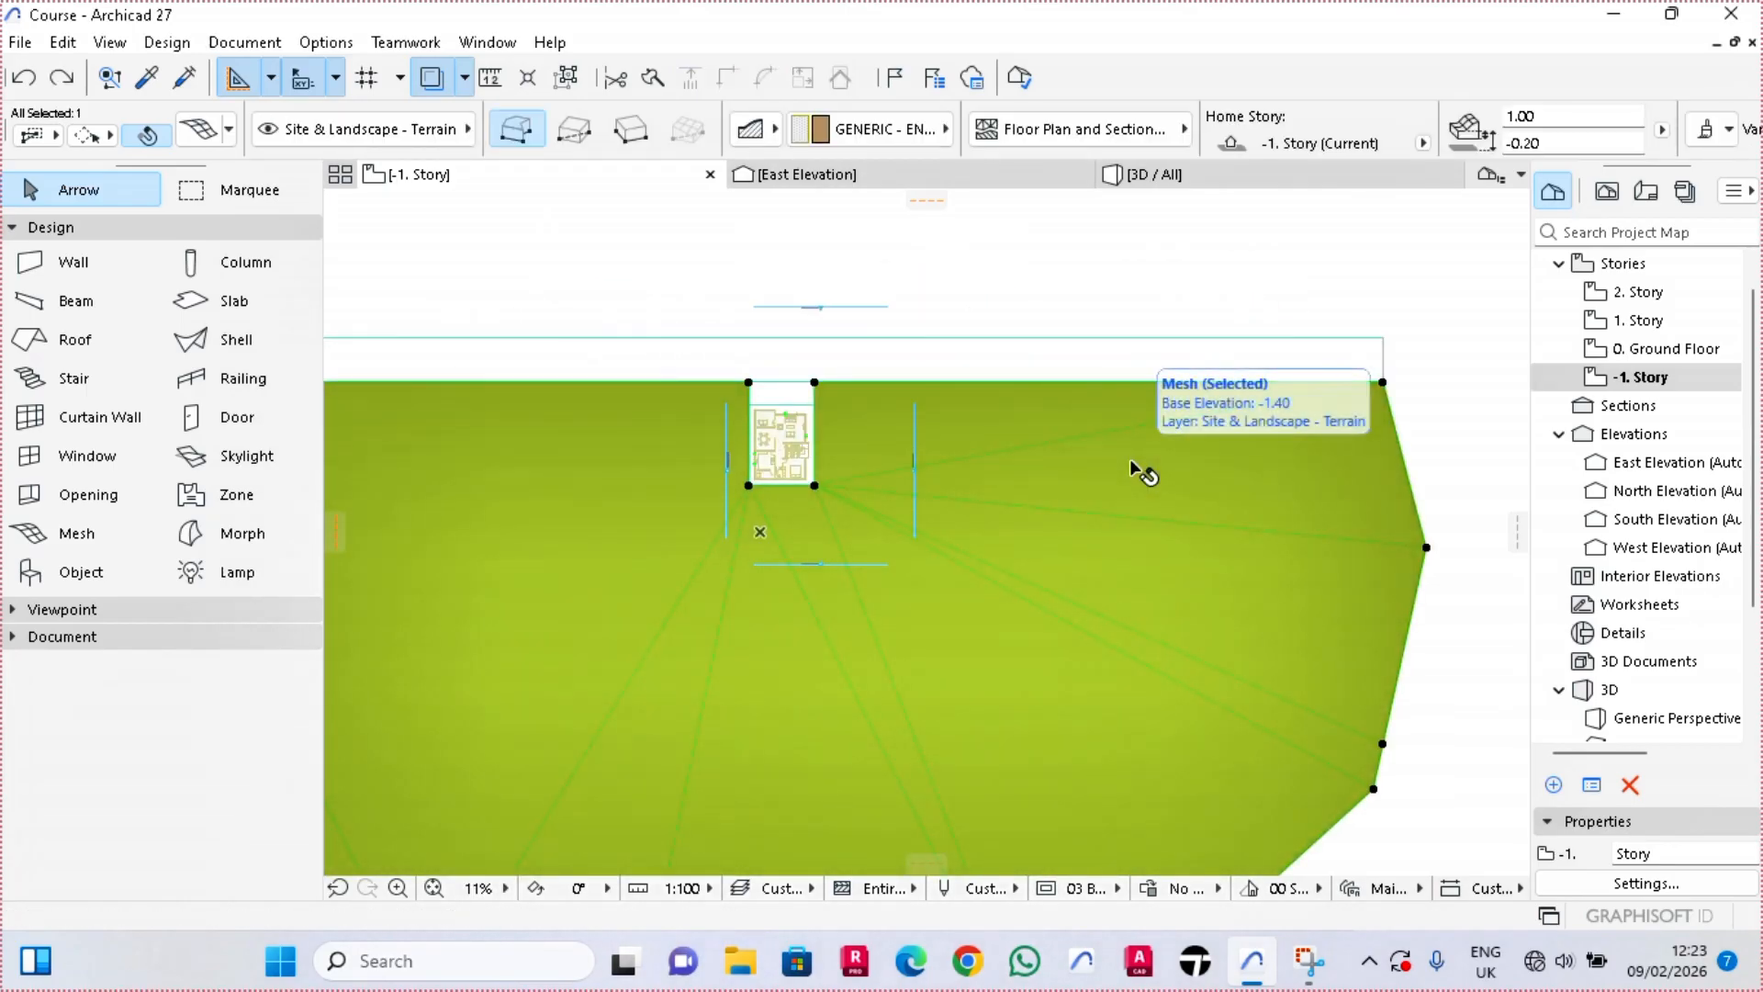
Mirror a copy of the terrain mesh across the road slab's north edge
right_click(1131, 461)
mouse_move(1203, 539)
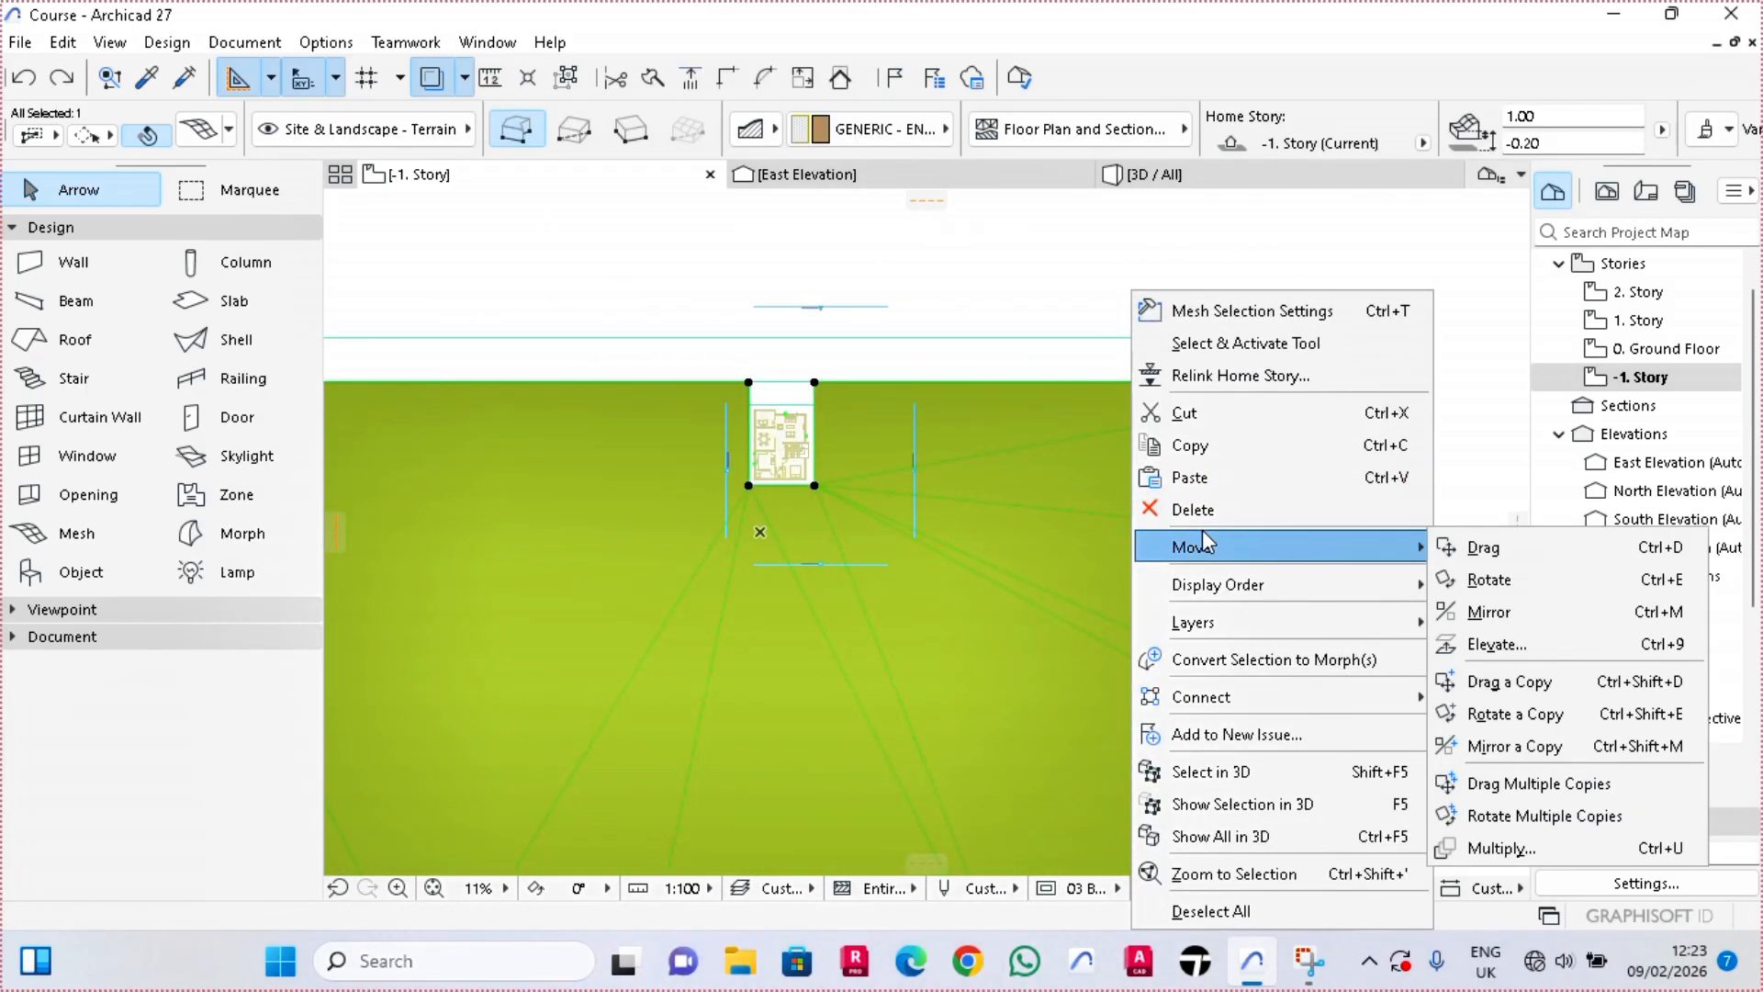
left_click(1514, 745)
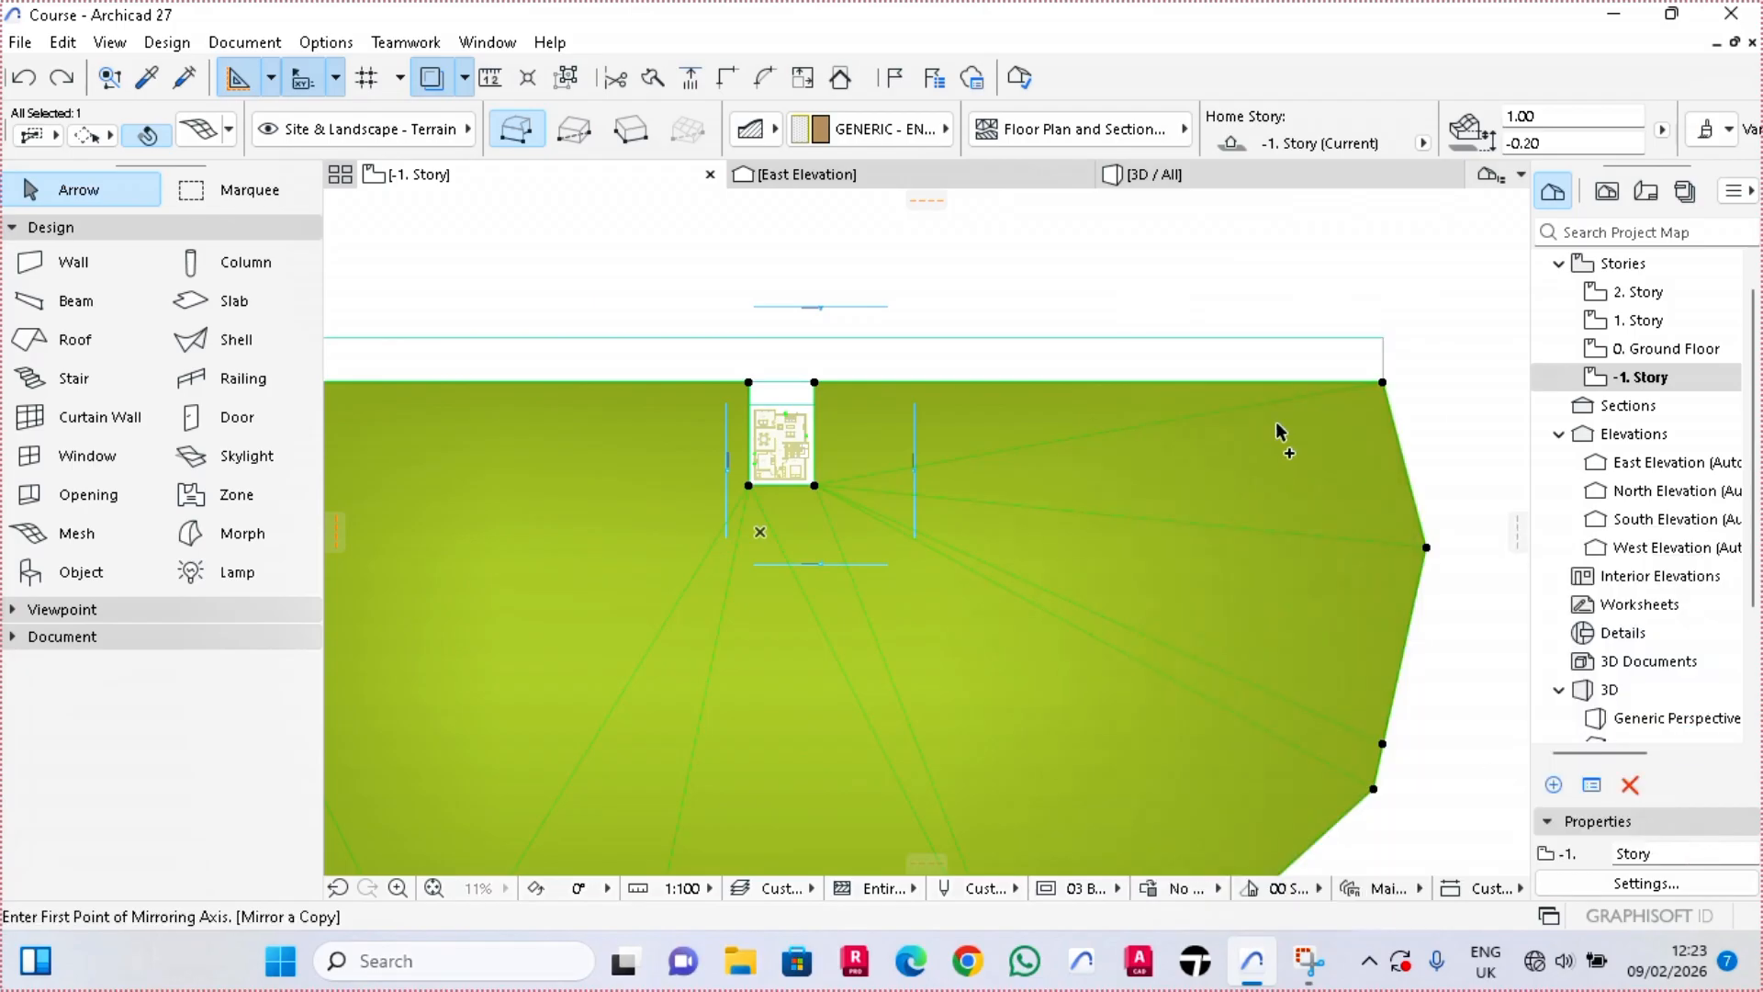
left_click(1384, 338)
left_click(1333, 340)
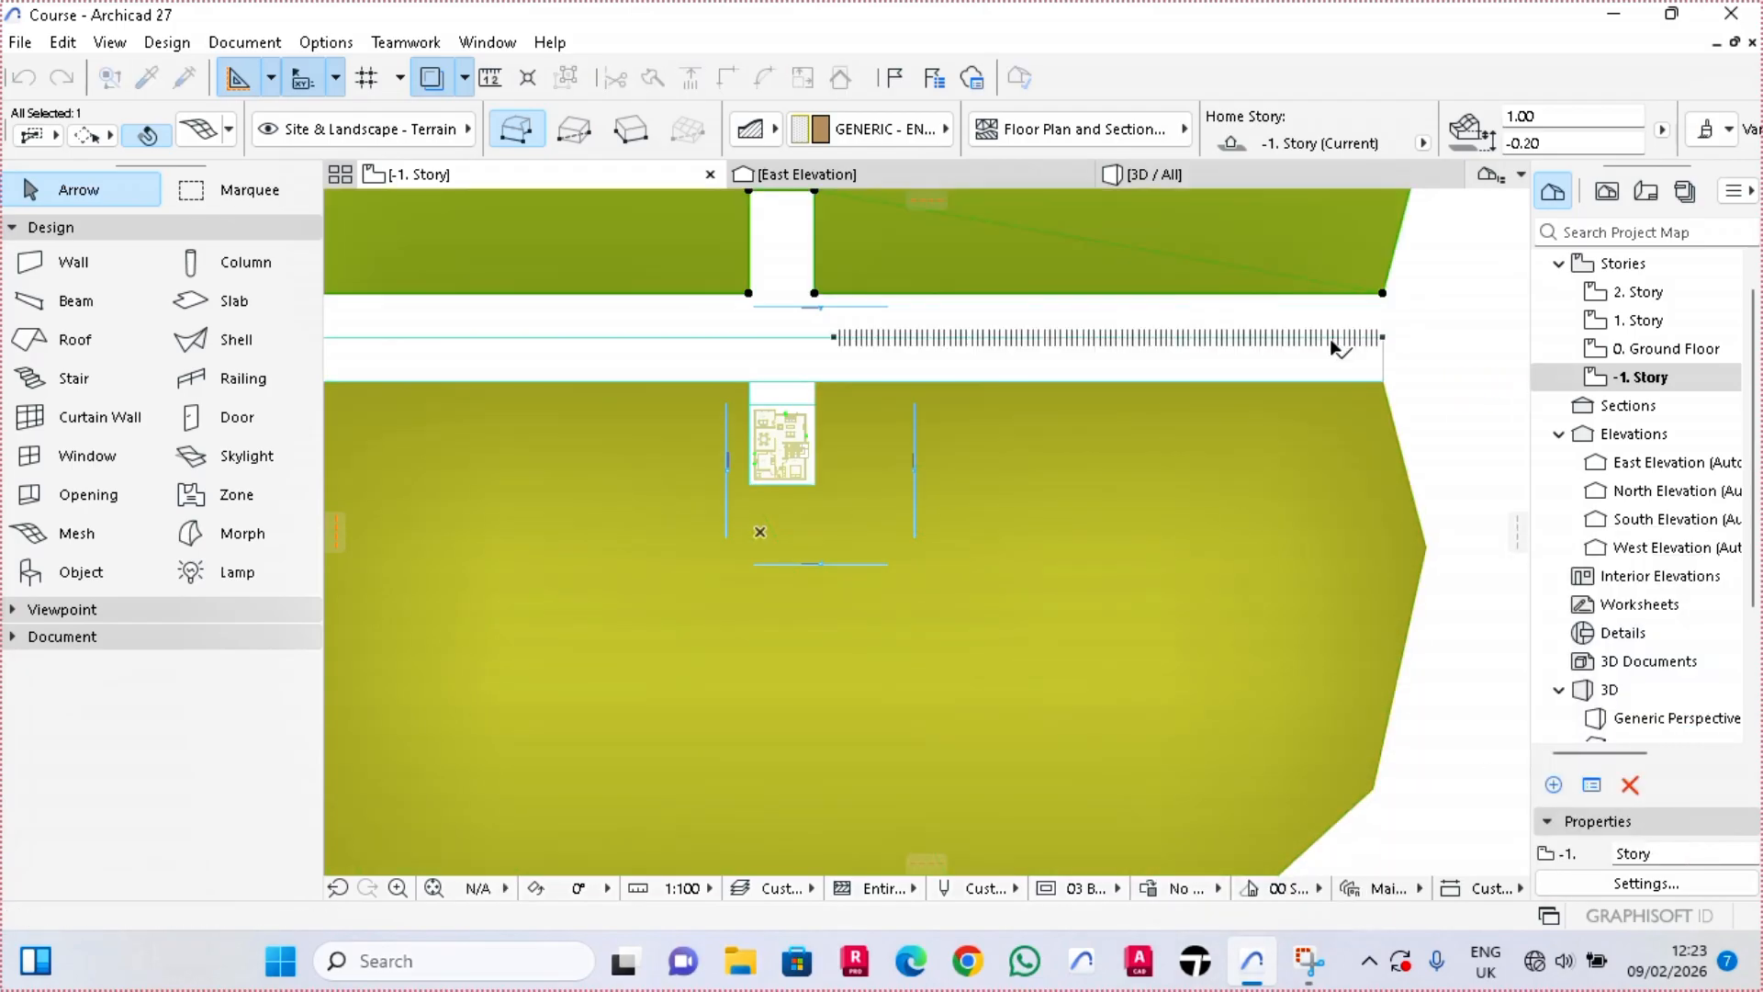
Move the mirrored terrain mesh south so its straight edge meets the road slab's north edge
left_click(815, 294)
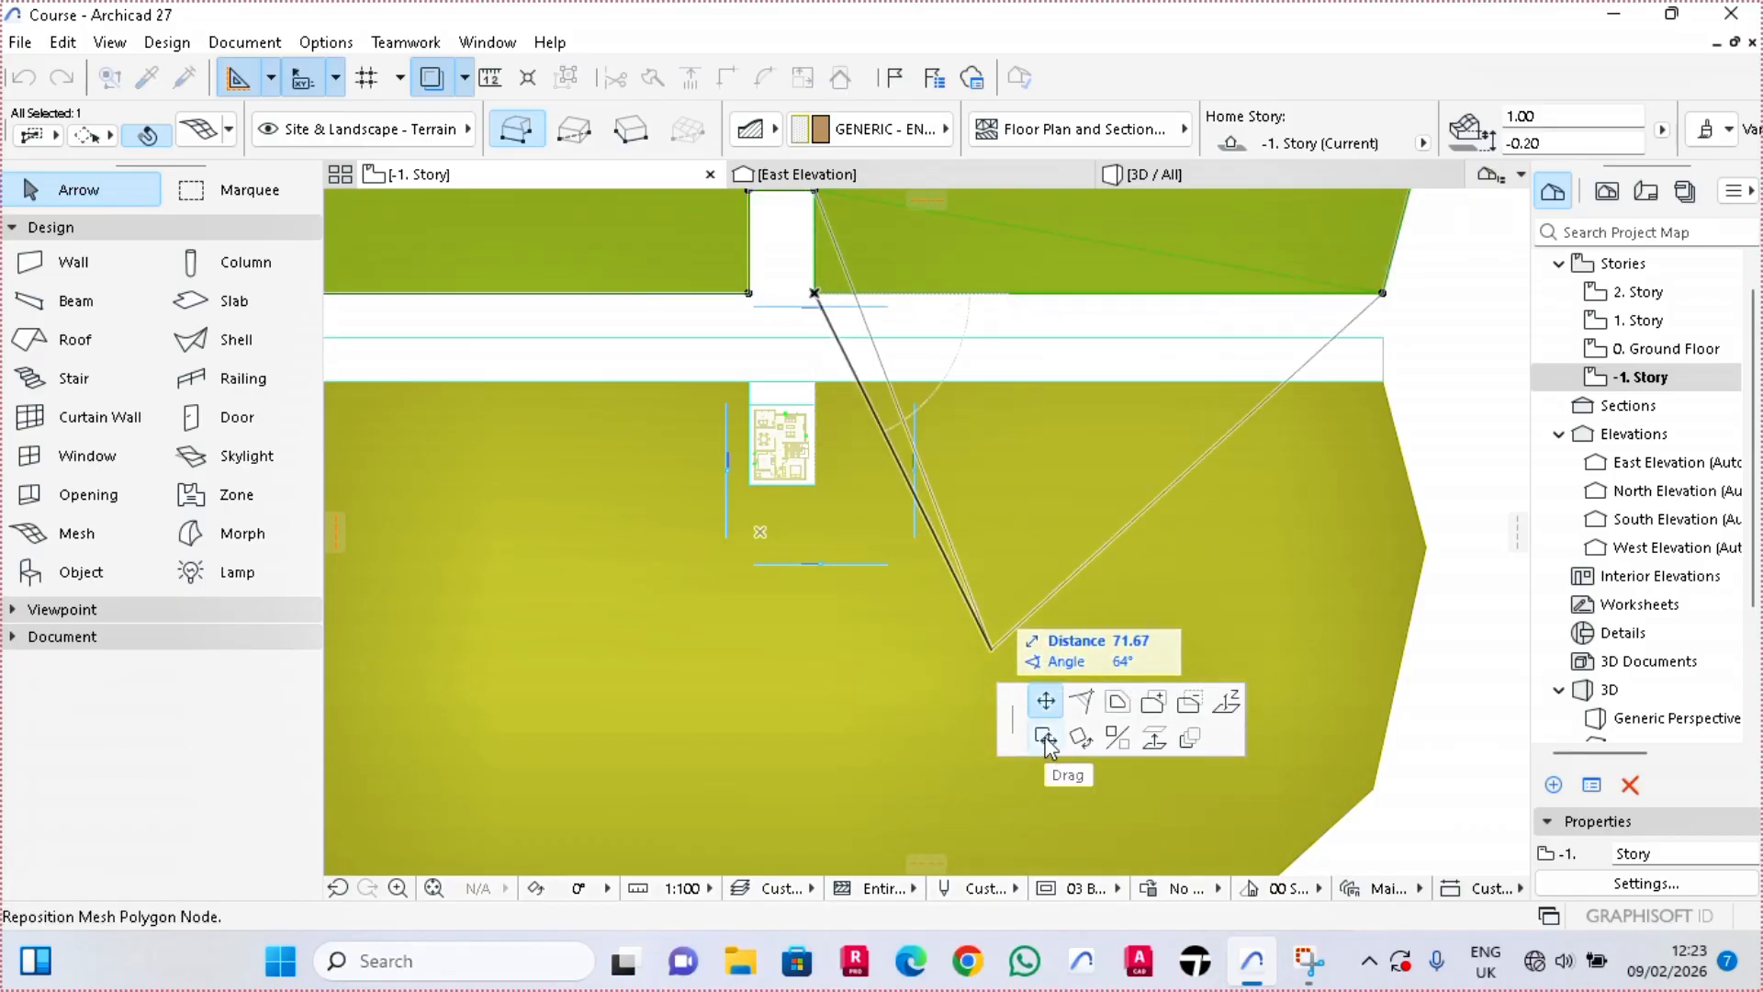
left_click(1045, 739)
left_click(815, 338)
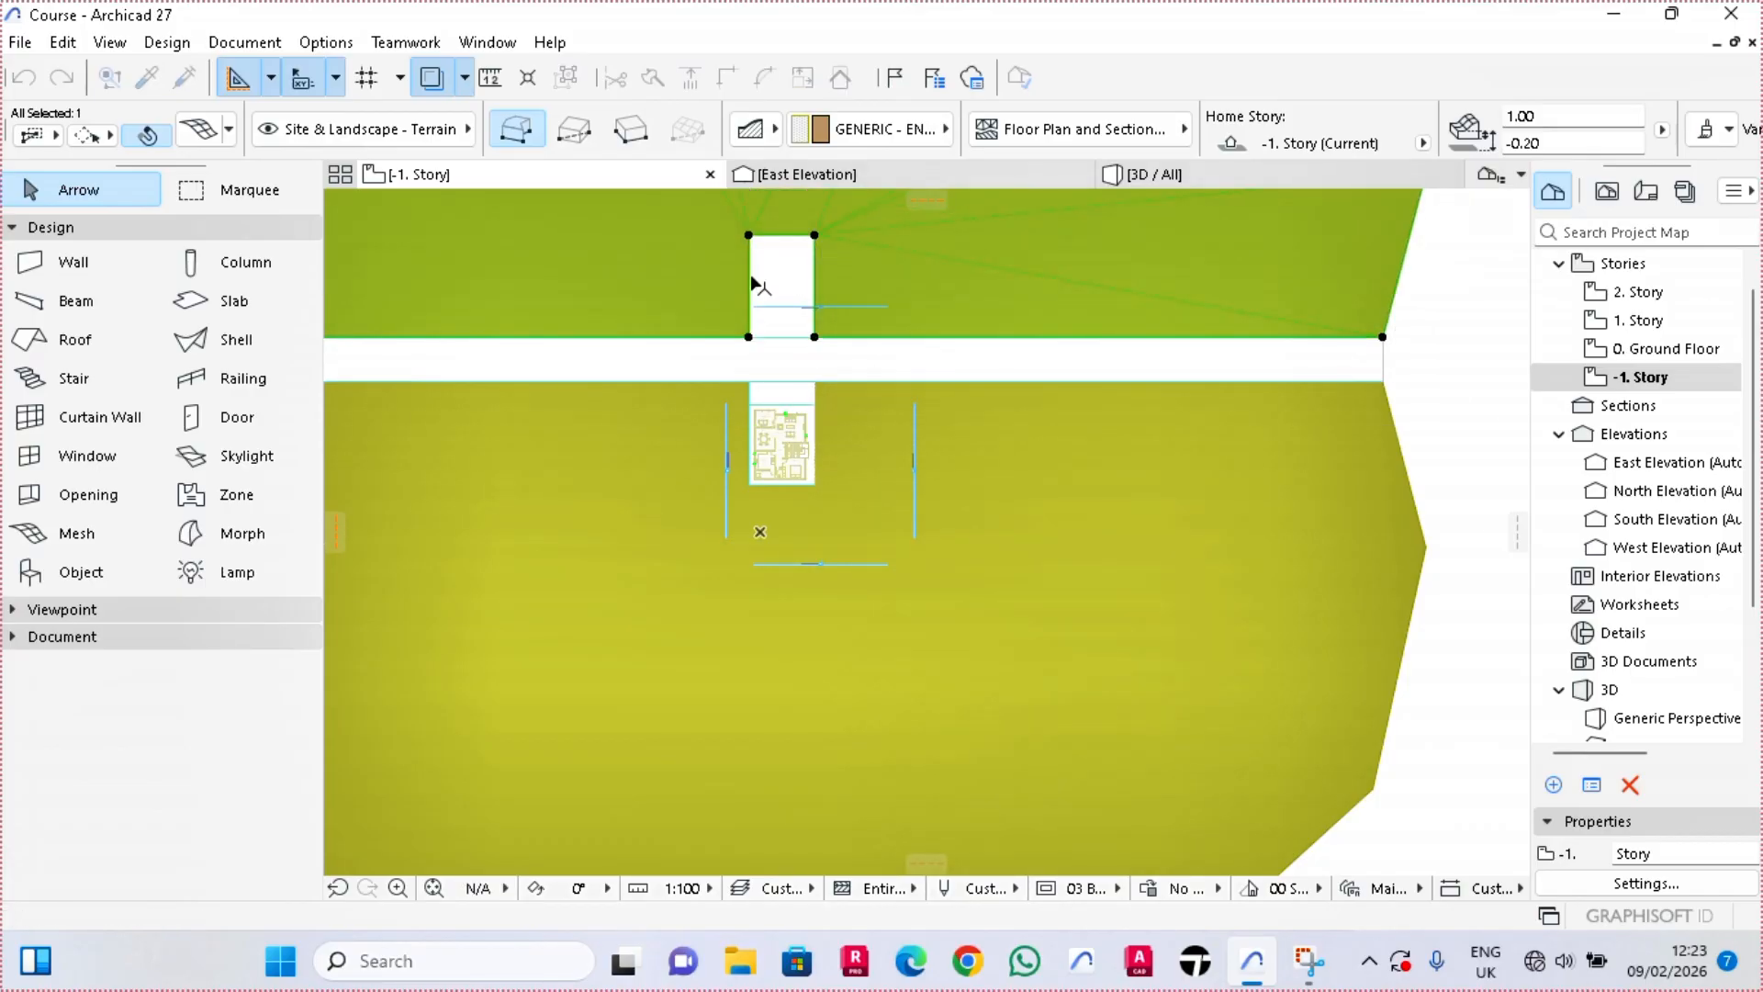
Fill the building-shaped notch in the mirrored mesh by adding a rectangle from its northeast corner to its southwest corner
scroll(814, 266, "up", 3)
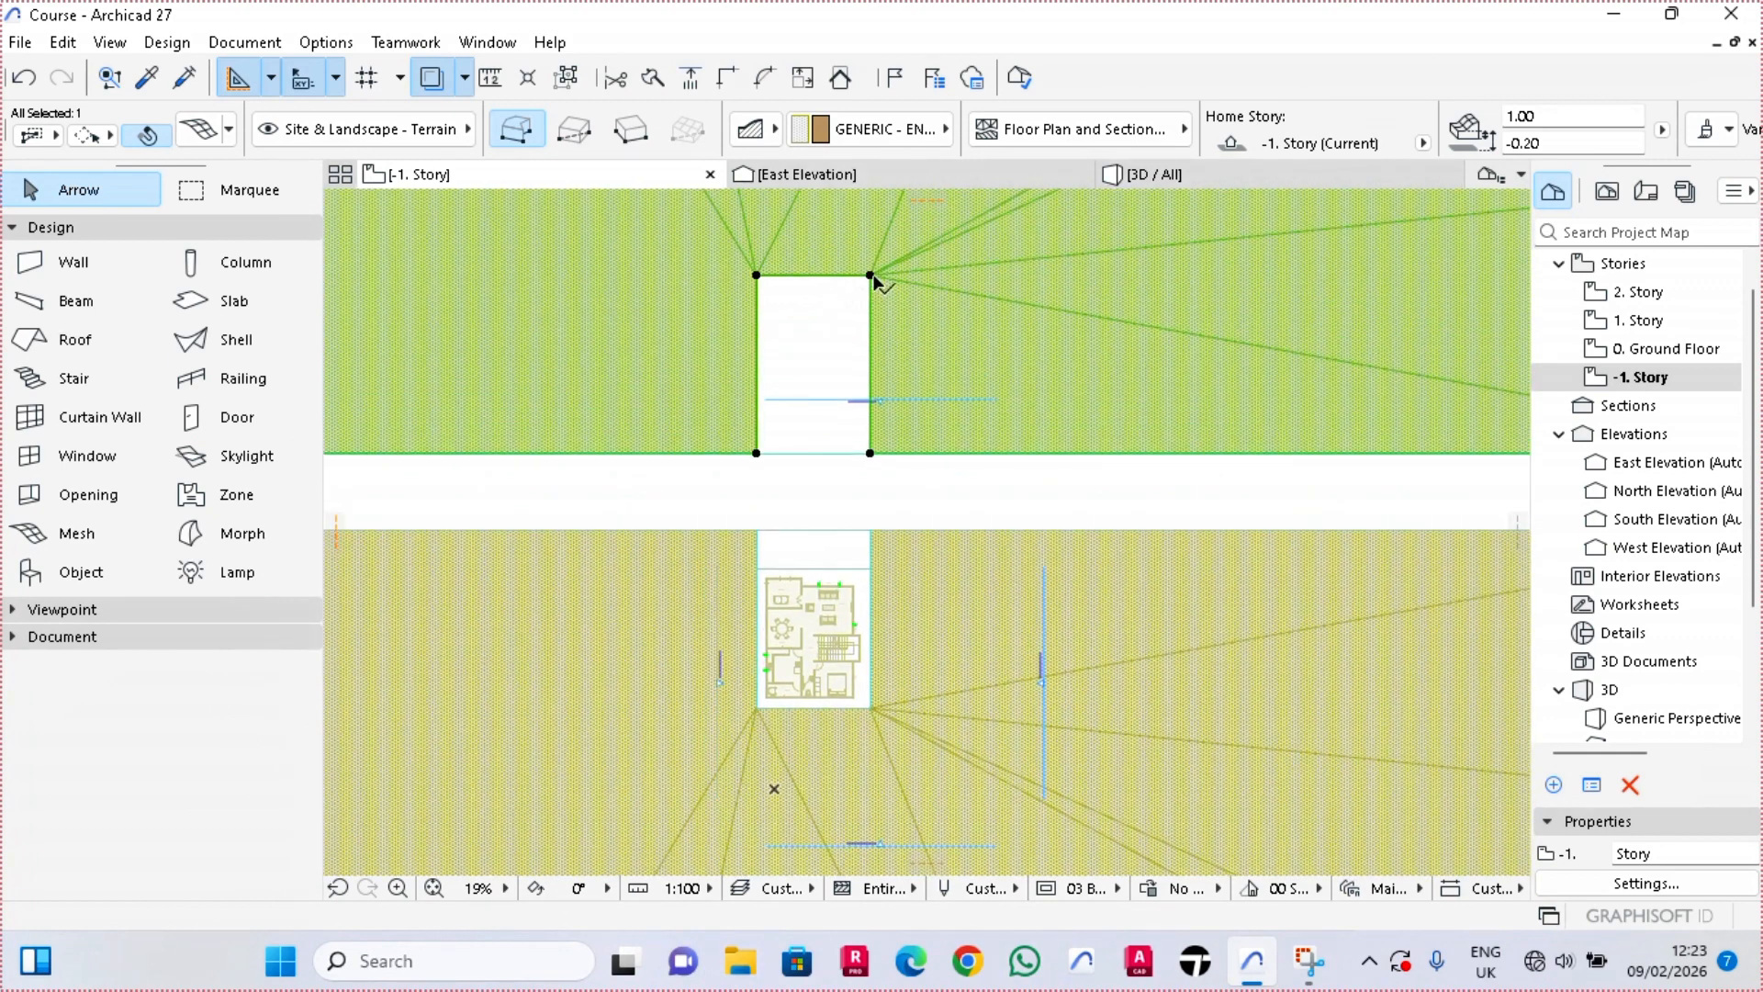
left_click(872, 276)
left_click(1155, 703)
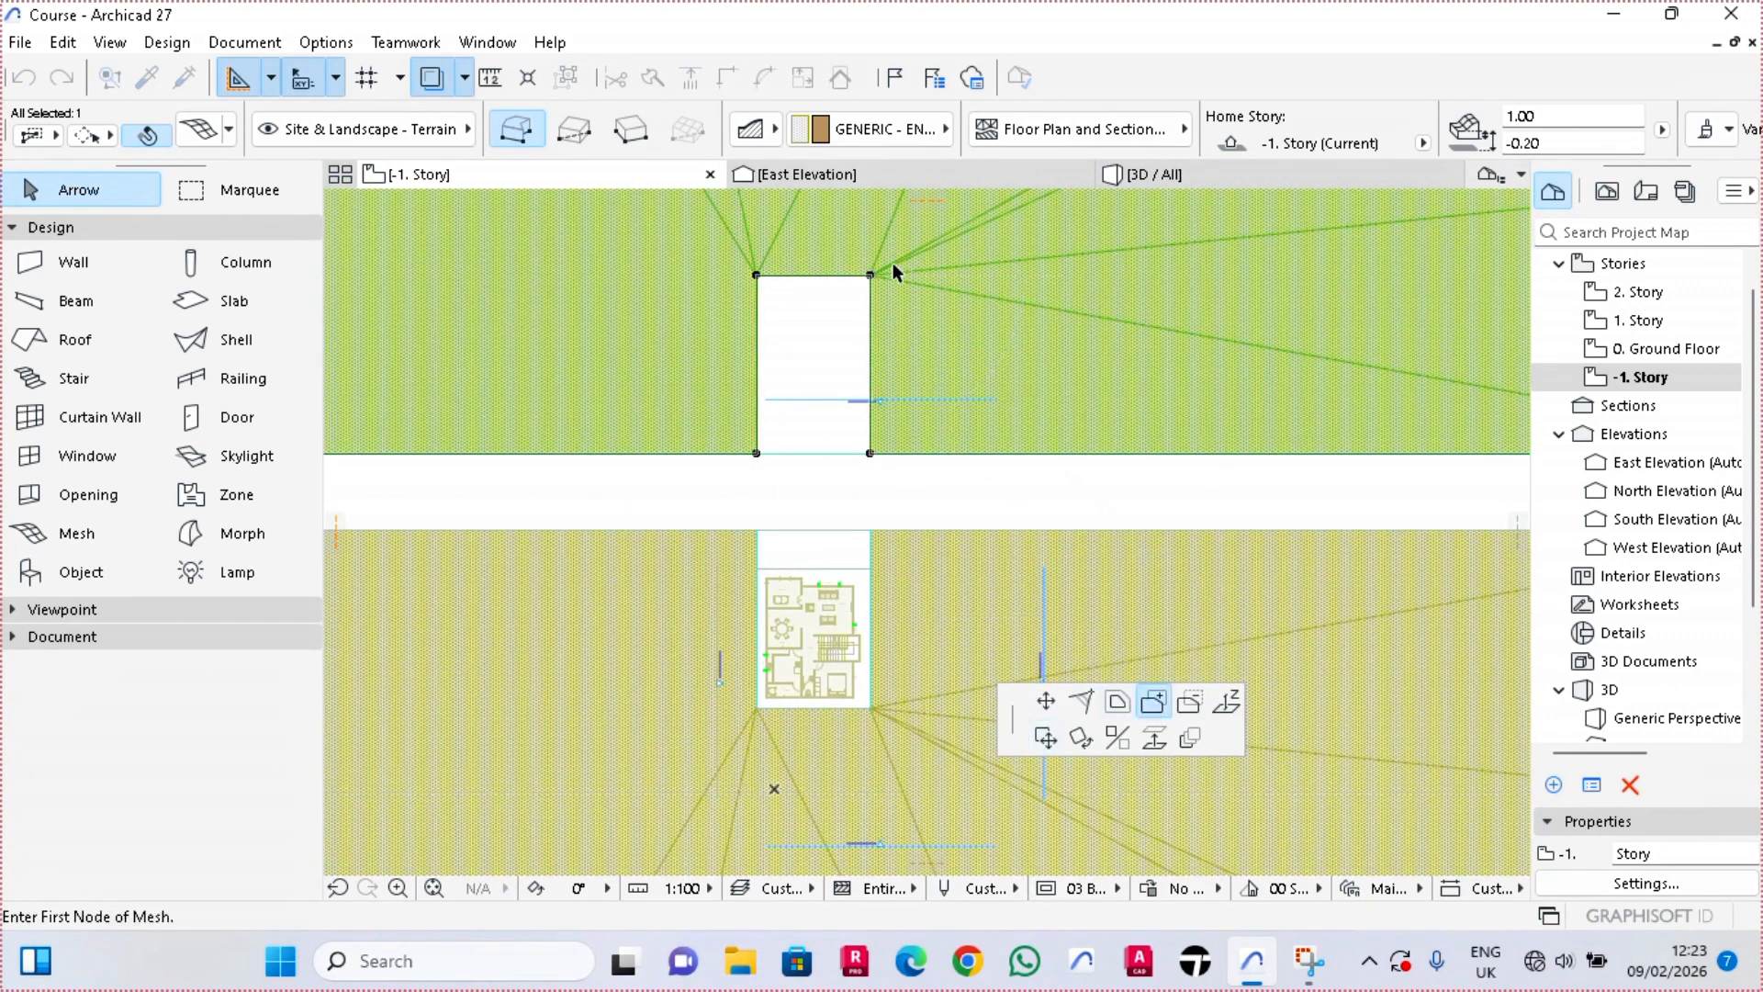
left_click(870, 276)
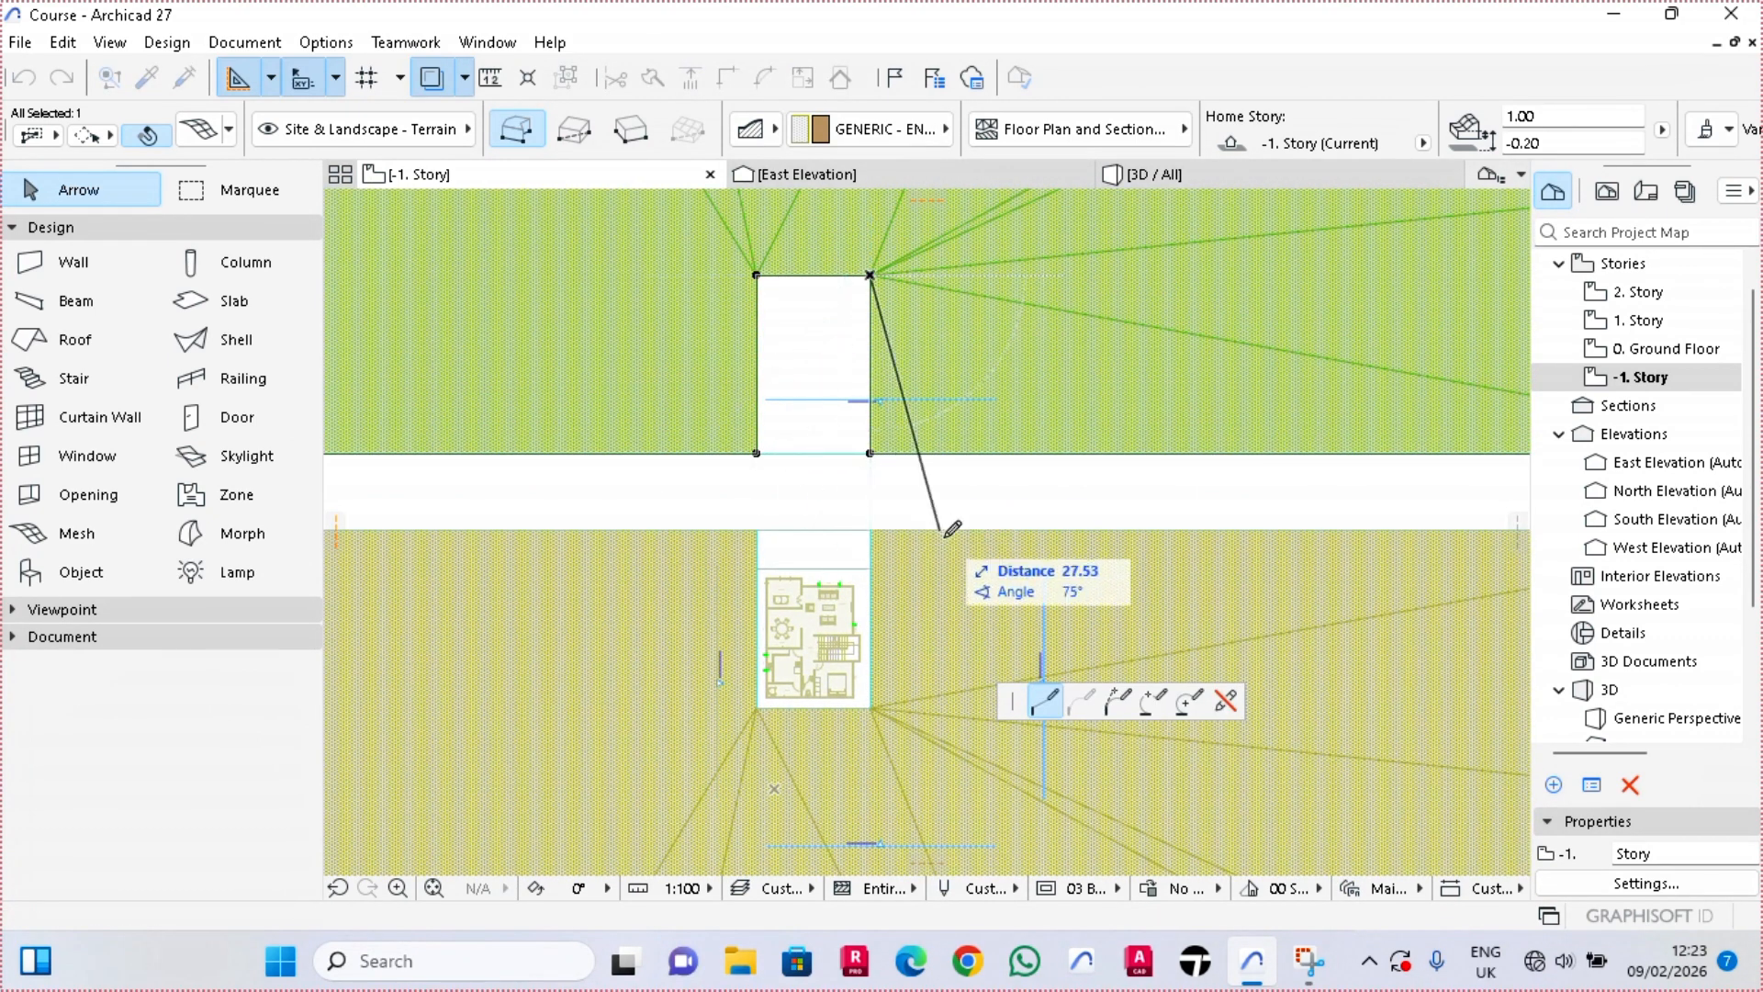
left_click(575, 145)
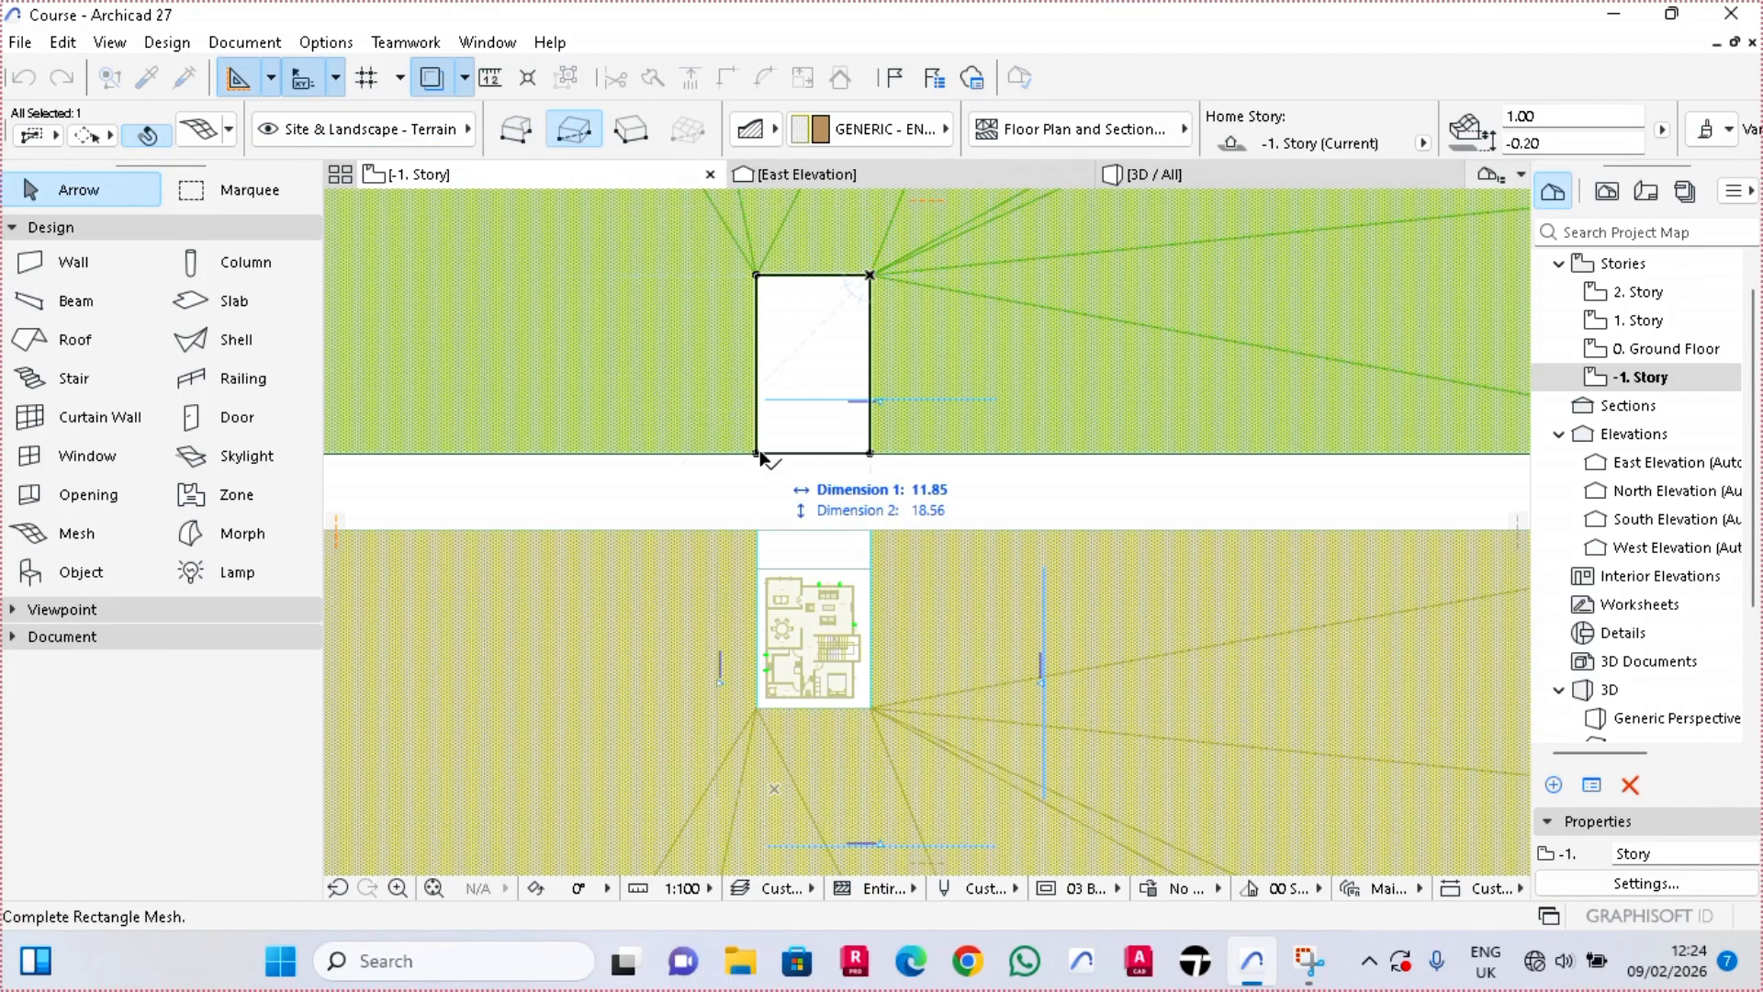
left_click(758, 453)
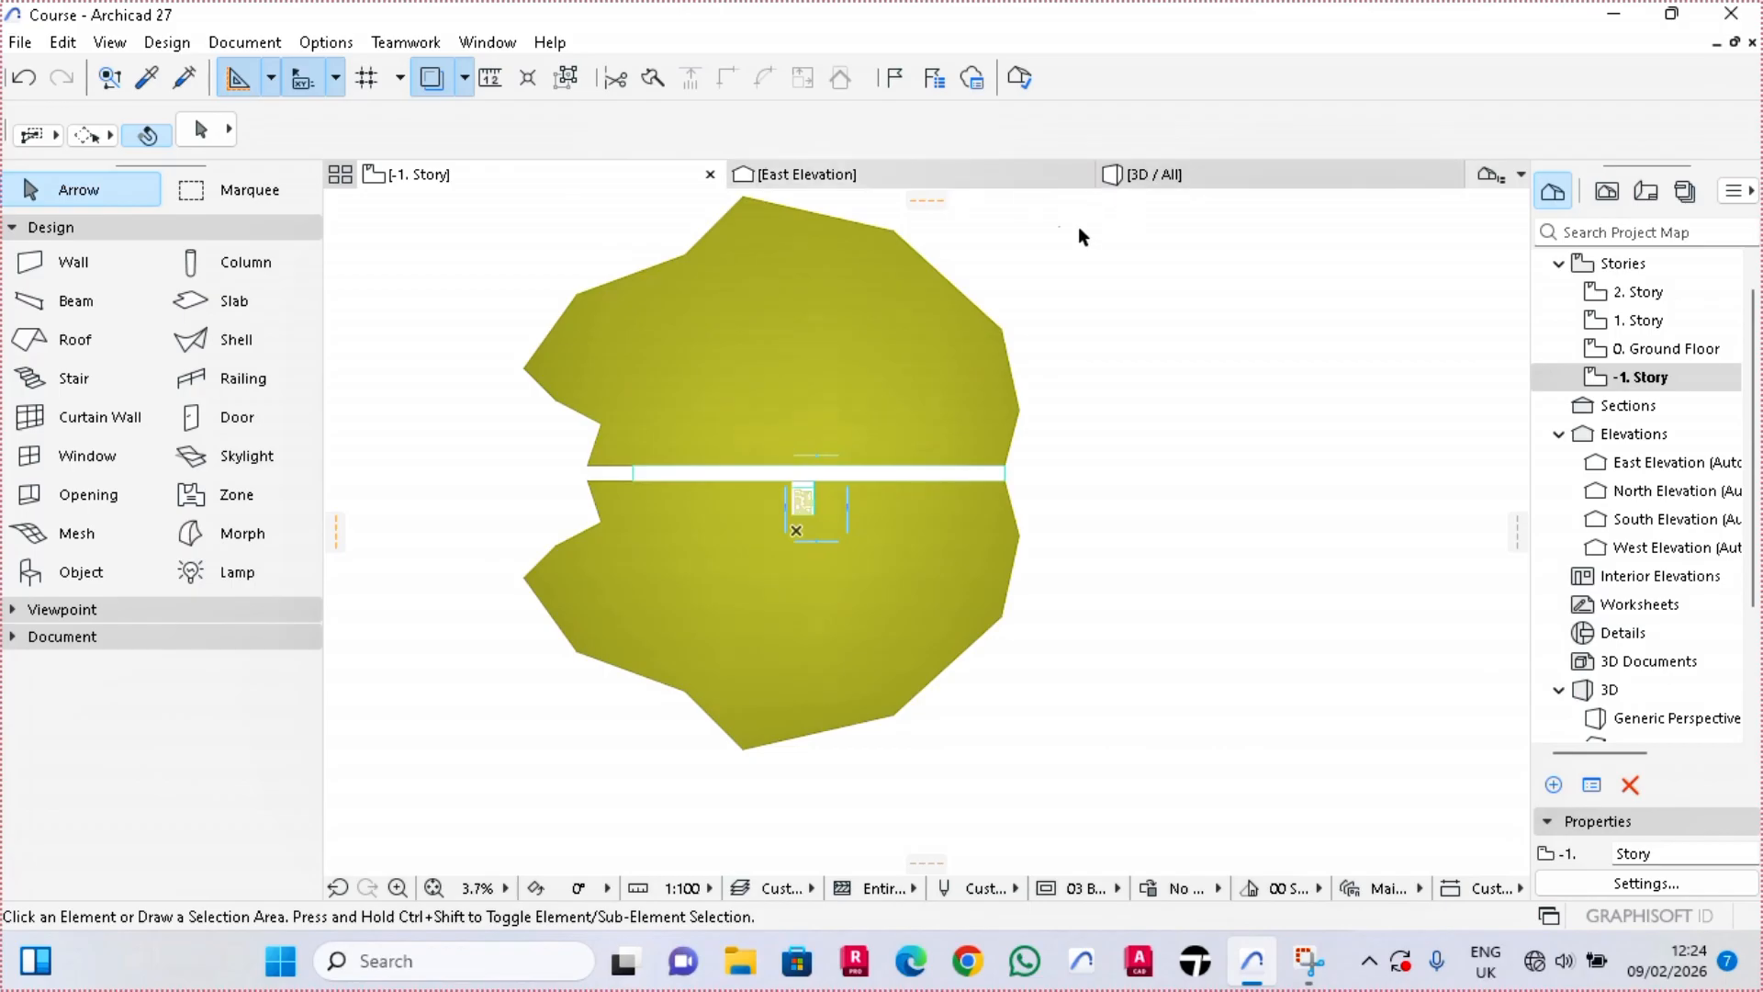
Examine both terrain meshes around the house and road in 3D, including how they meet the asphalt edges
left_click(1170, 173)
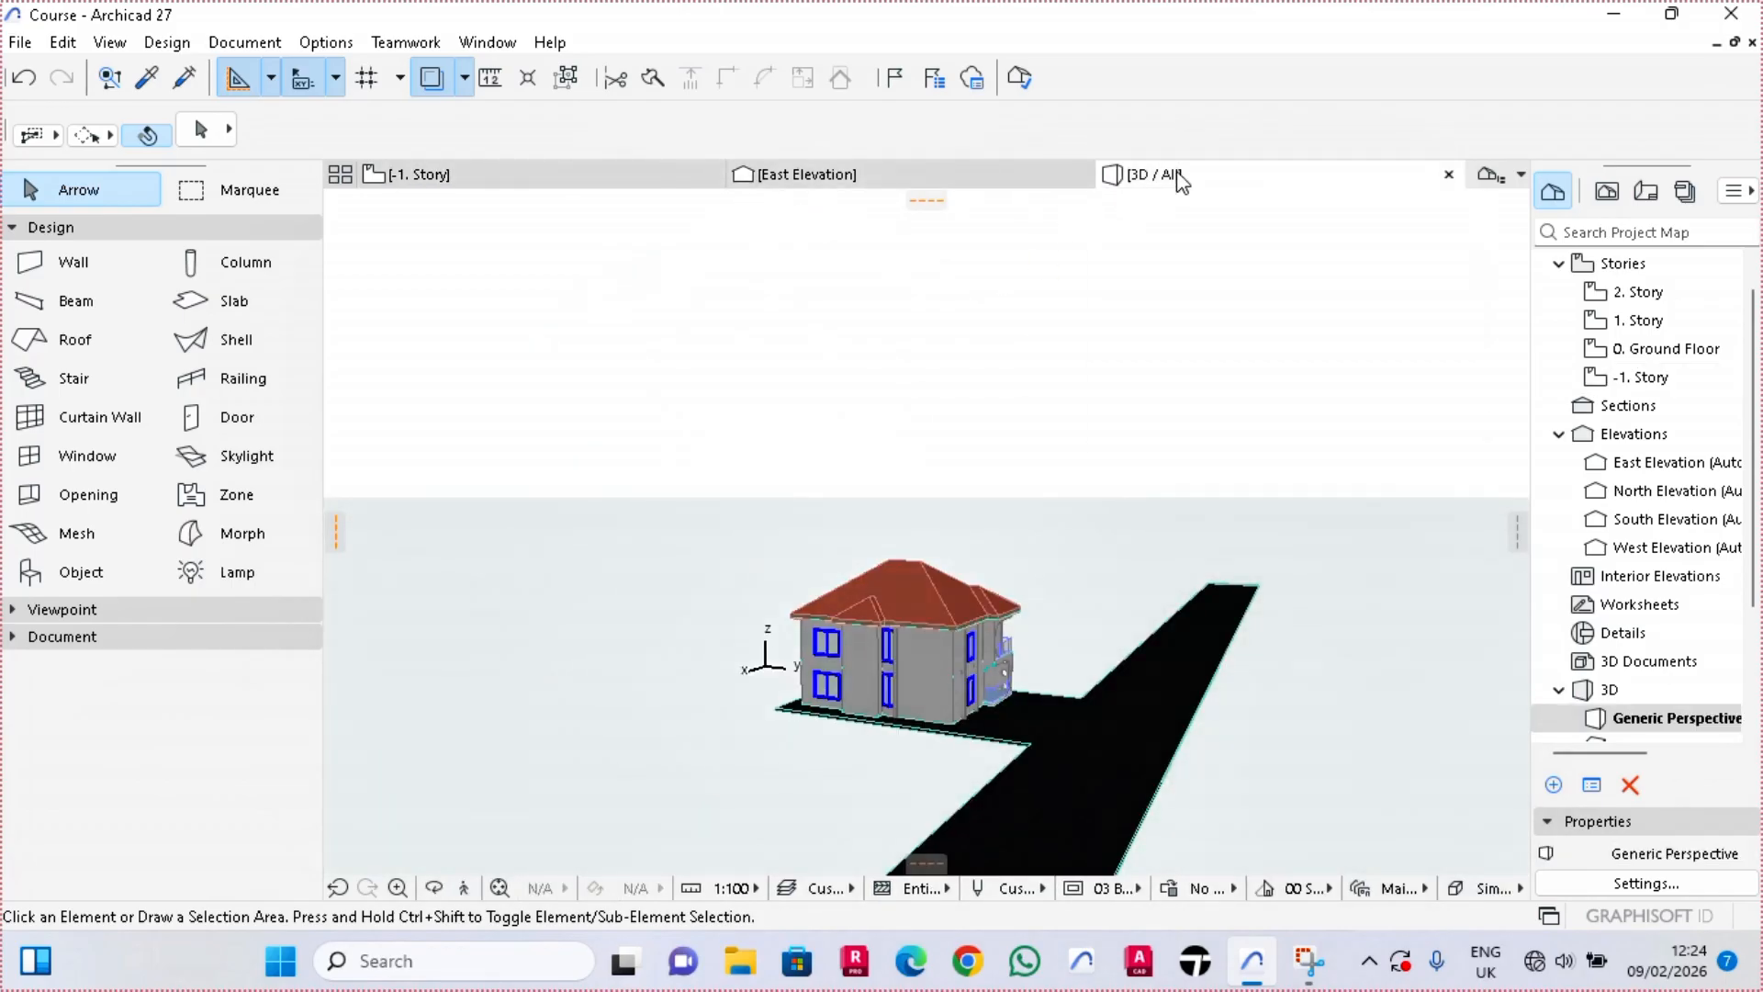
scroll(1029, 551, "up", 10)
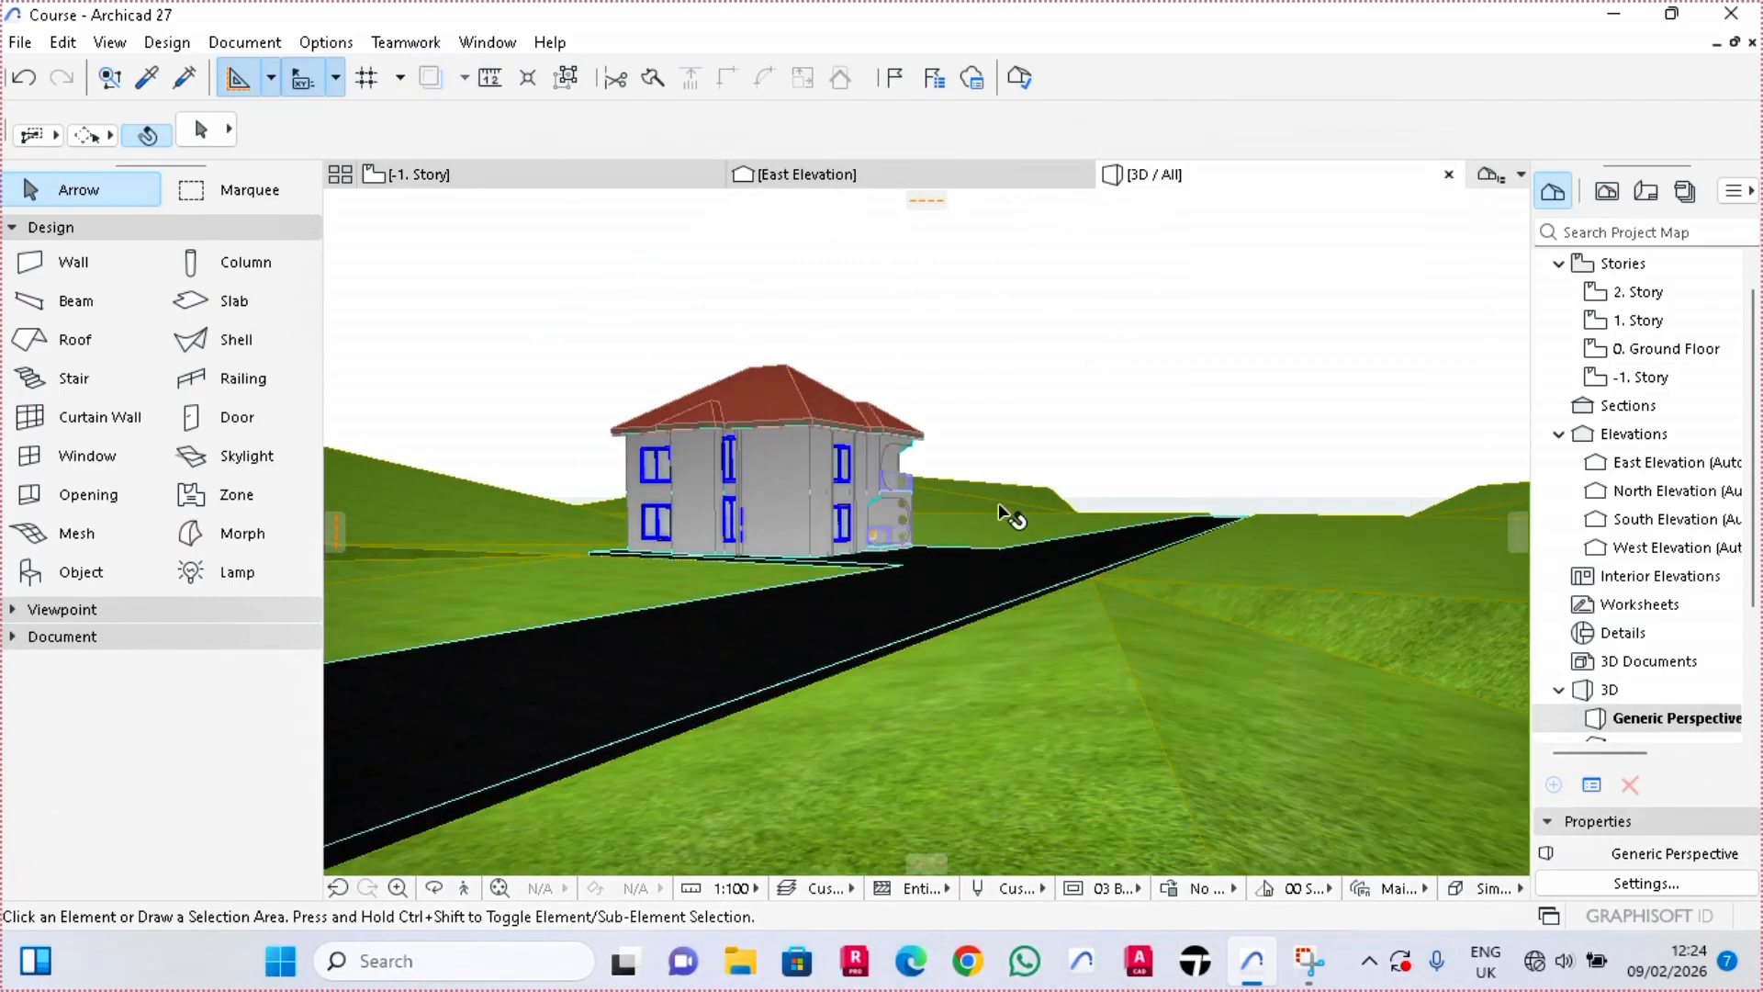
middle_click_drag(1001, 504, 992, 527)
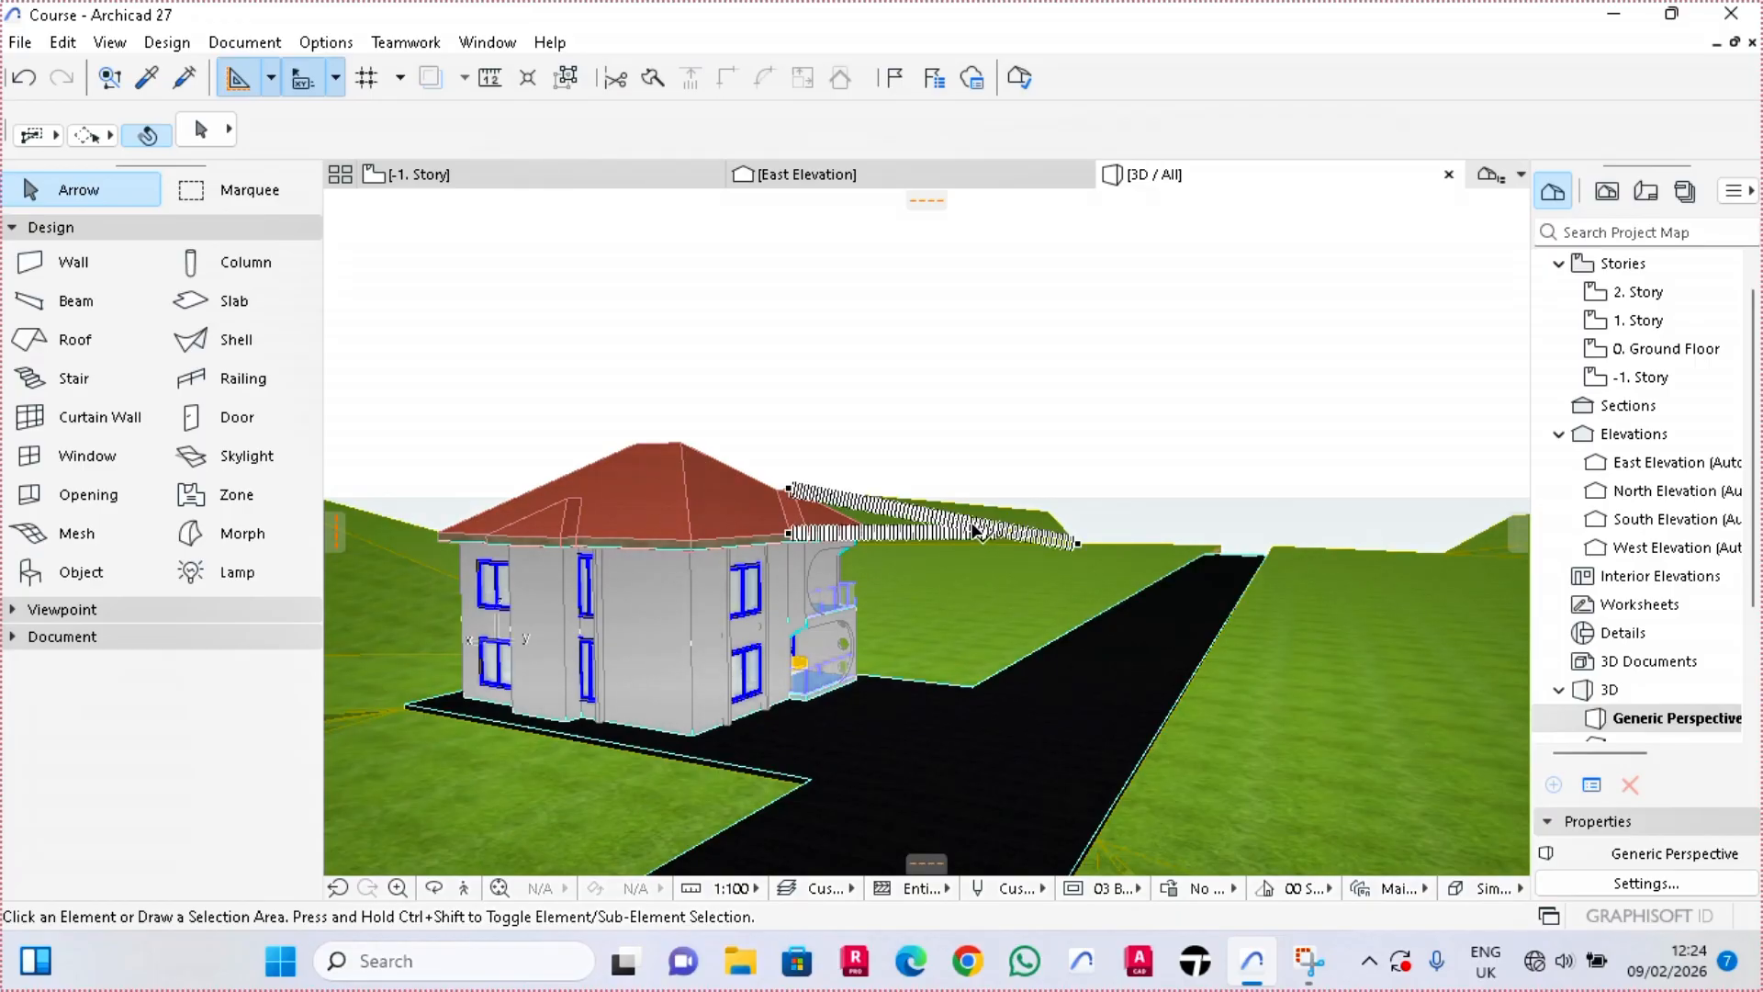
key("o")
left_click_drag(971, 654, 962, 615)
left_click(918, 652)
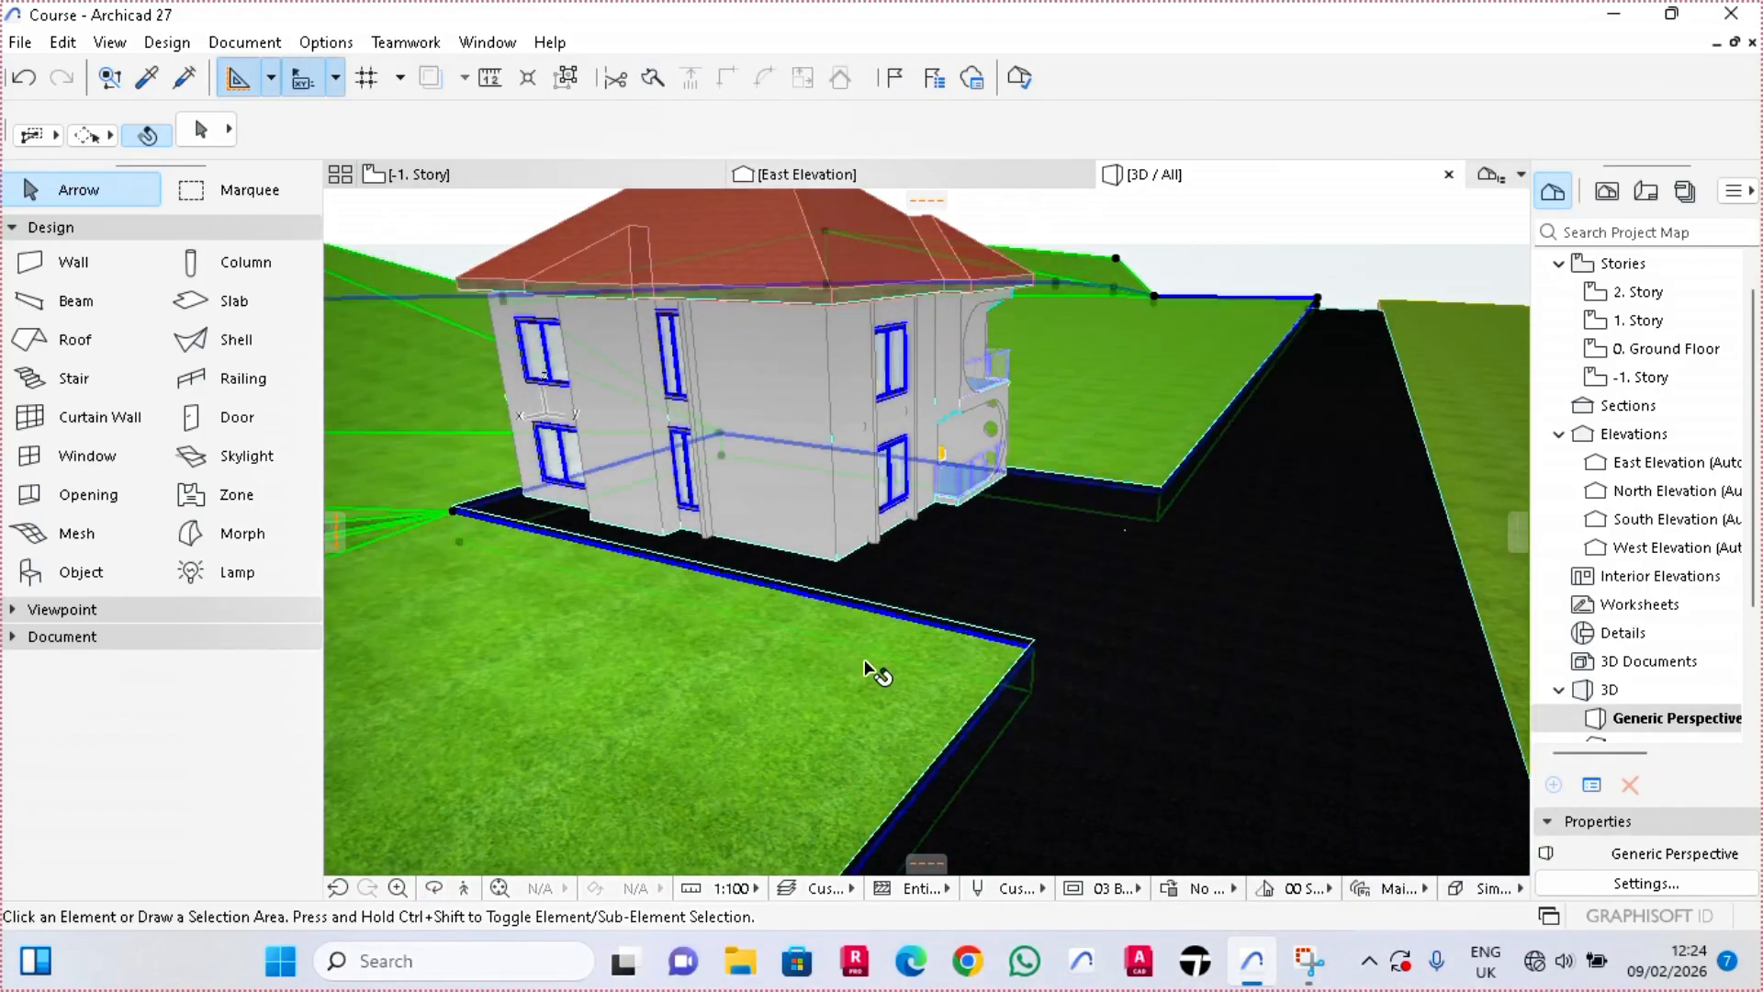
scroll(983, 653, "up", 5)
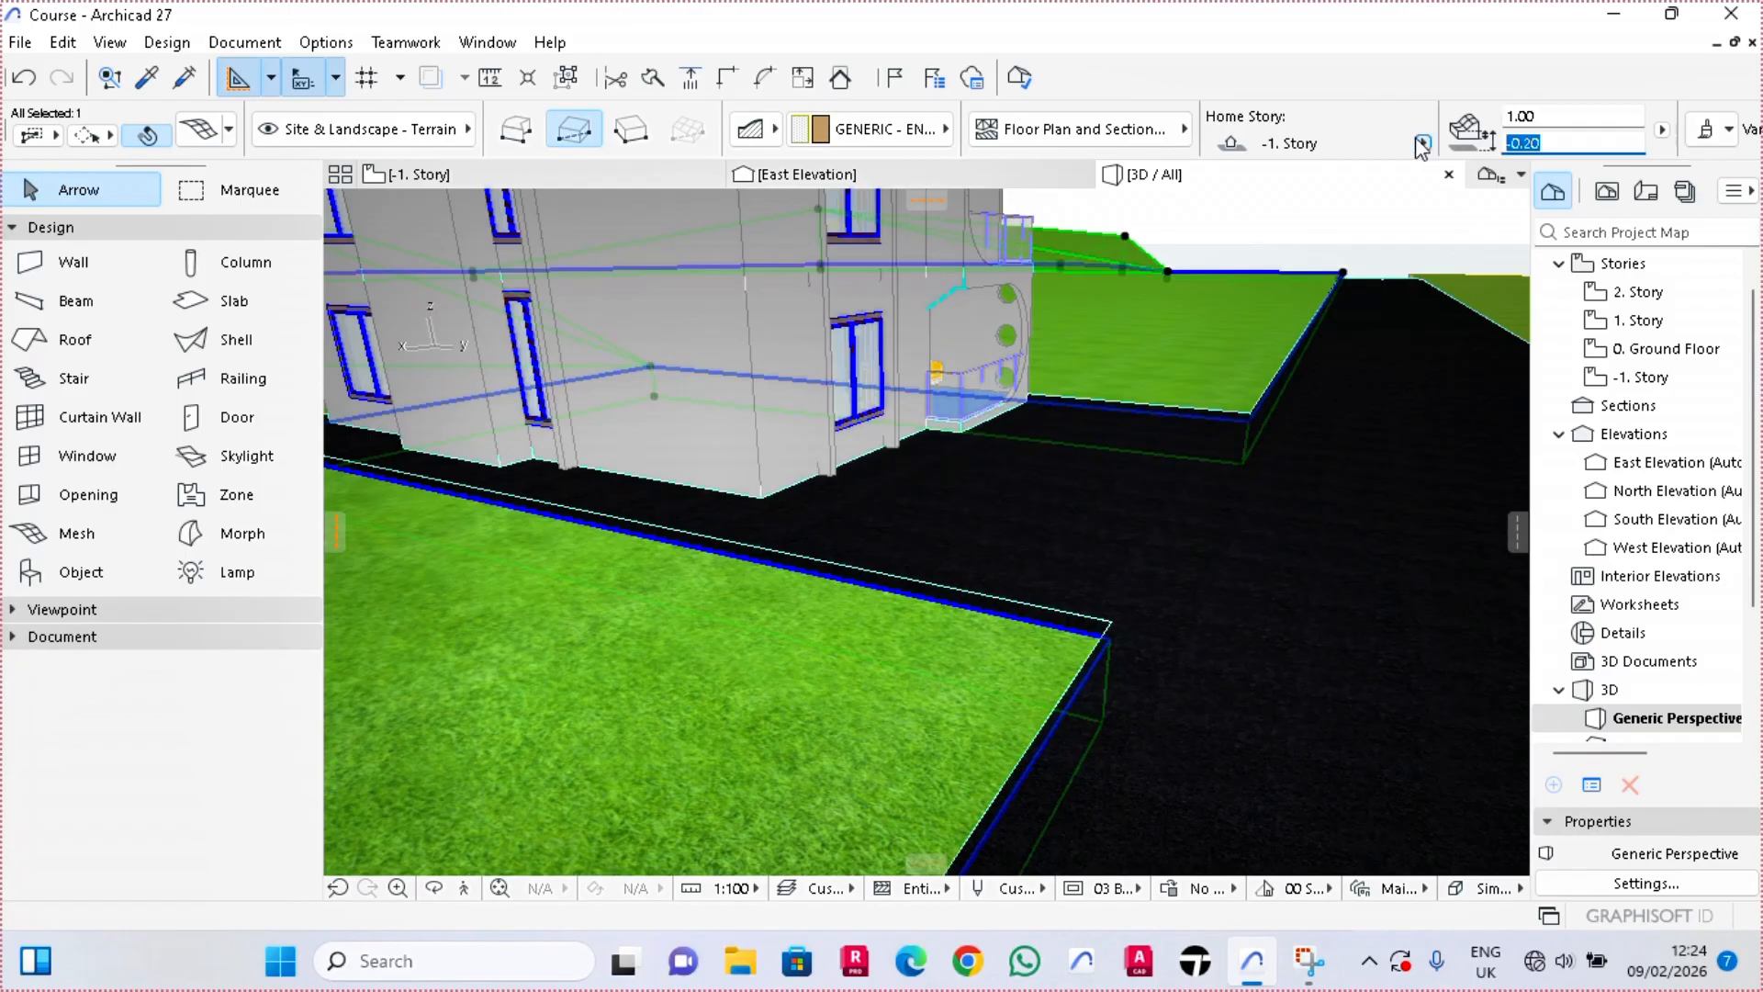
key("Escape")
scroll(1161, 603, "down", 8)
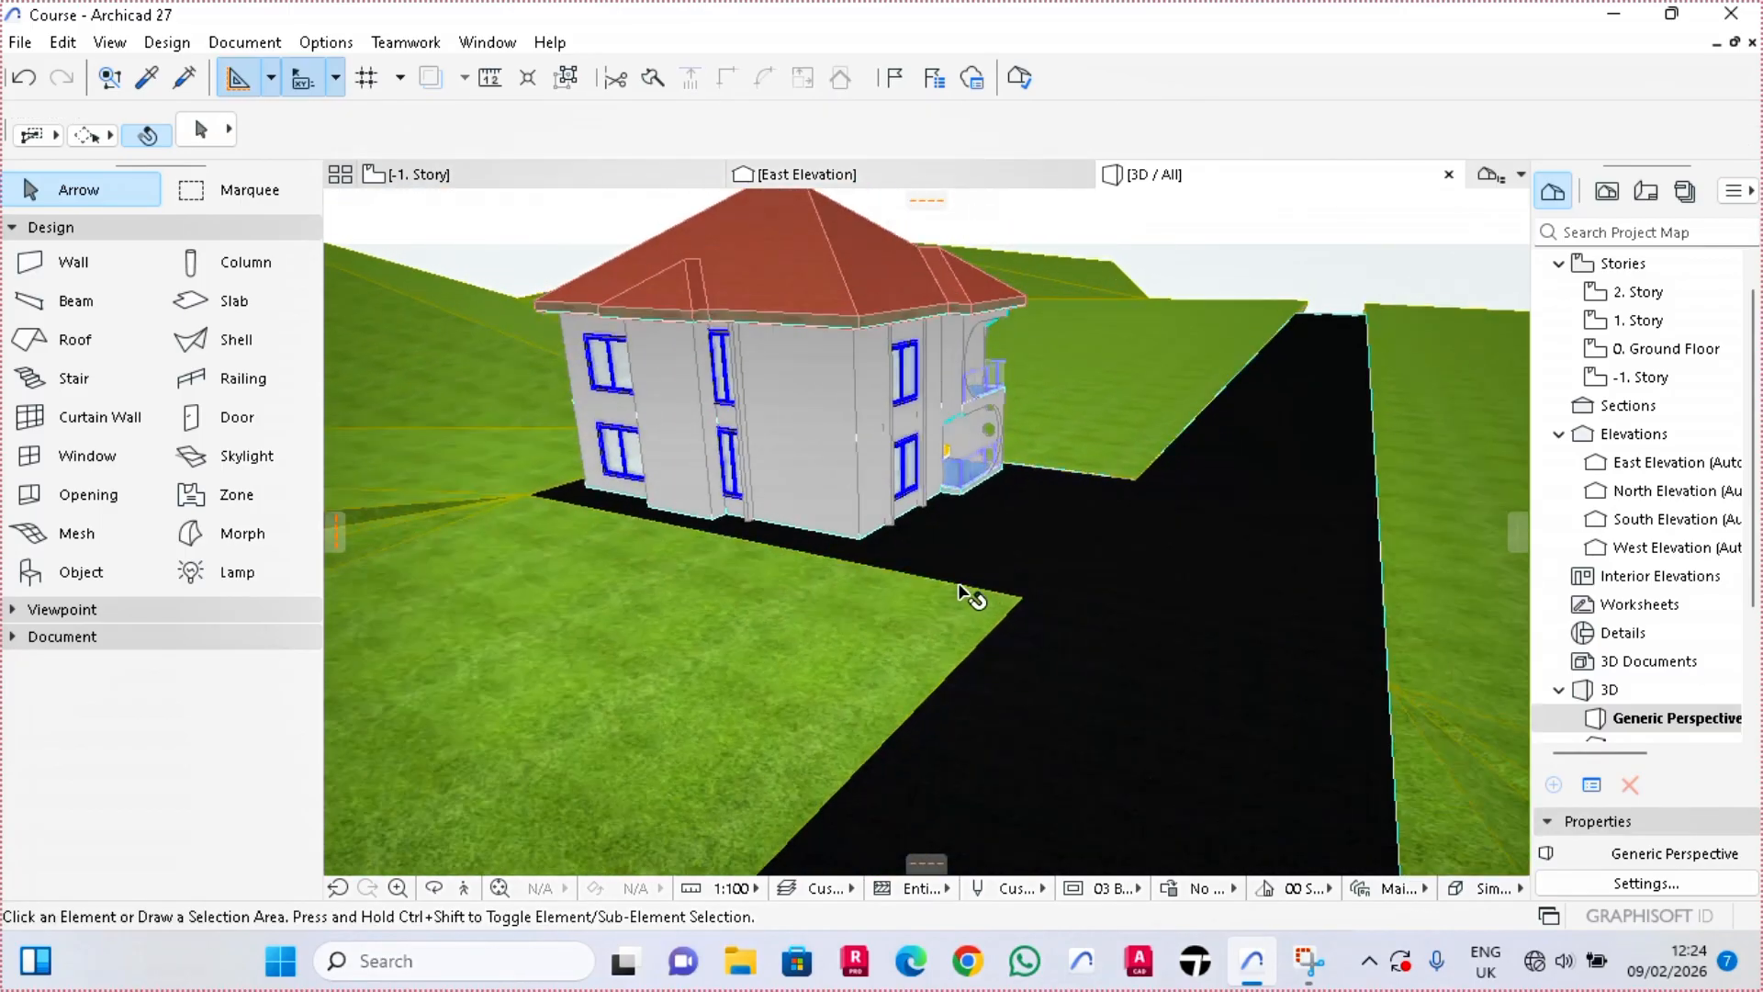
middle_click_drag(974, 574, 939, 404)
middle_click_drag(973, 487, 1074, 446, "shift")
Return to the -1 story plan and set the wall defaults to 1.00 m height and 0.20 m thickness
key("F2")
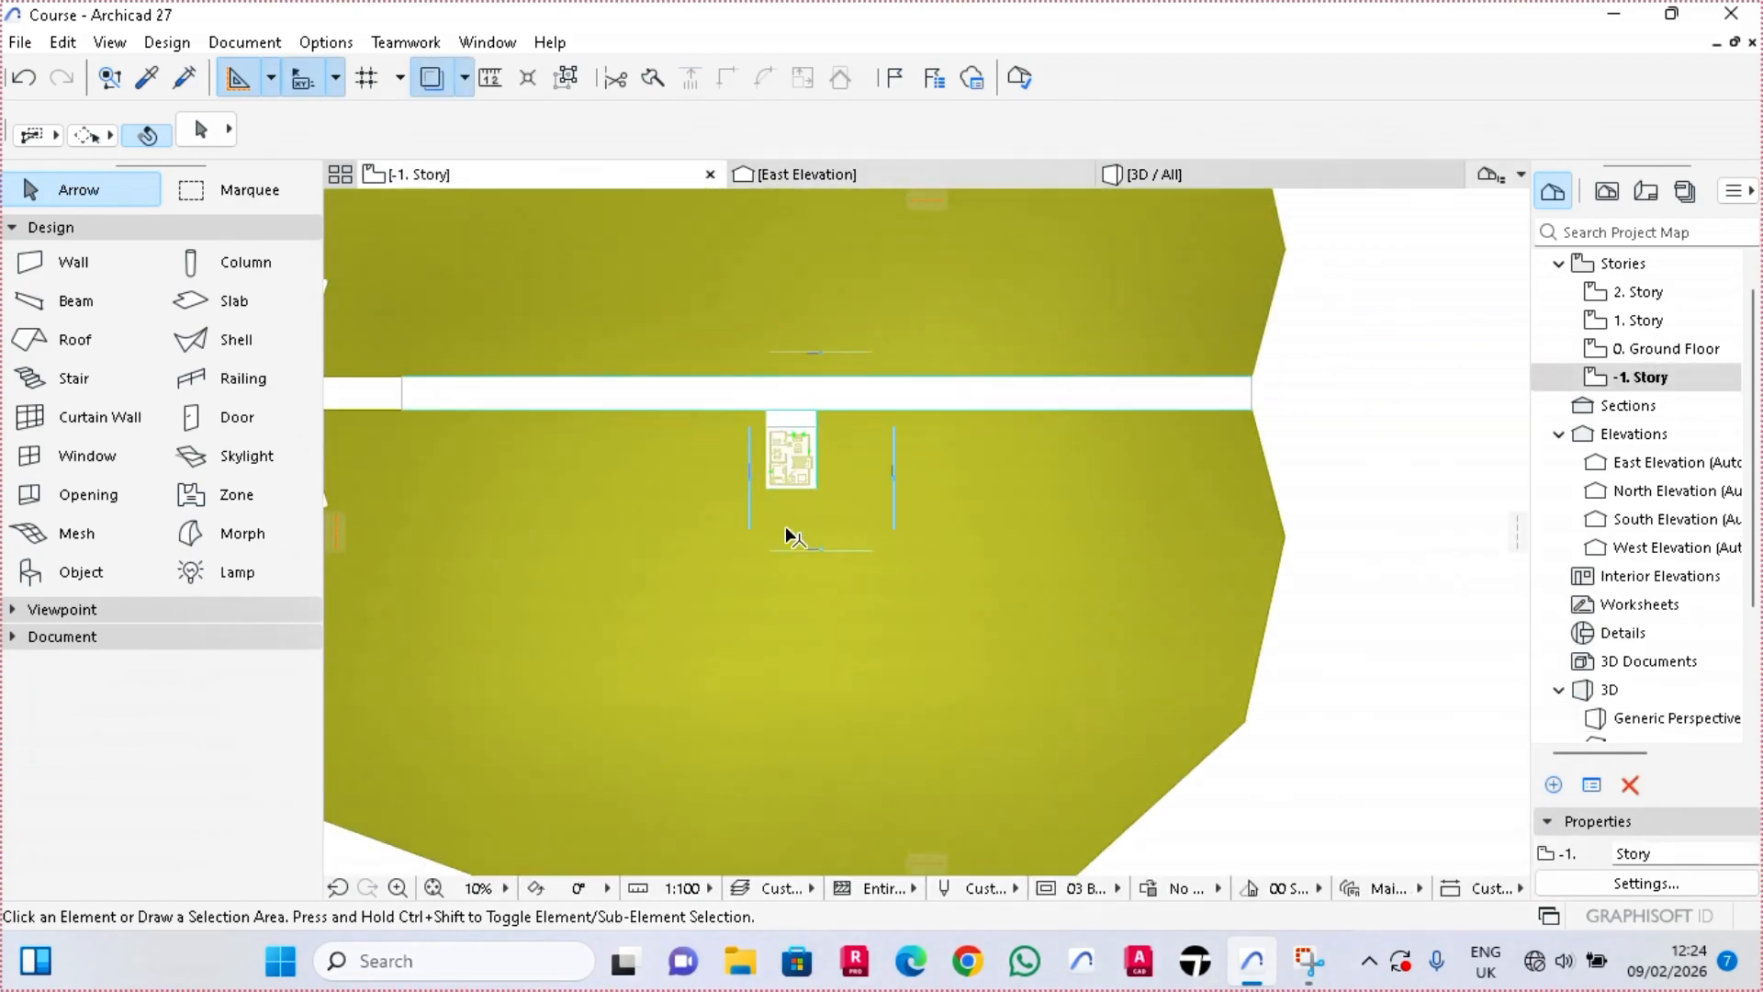
scroll(783, 349, "up", 8)
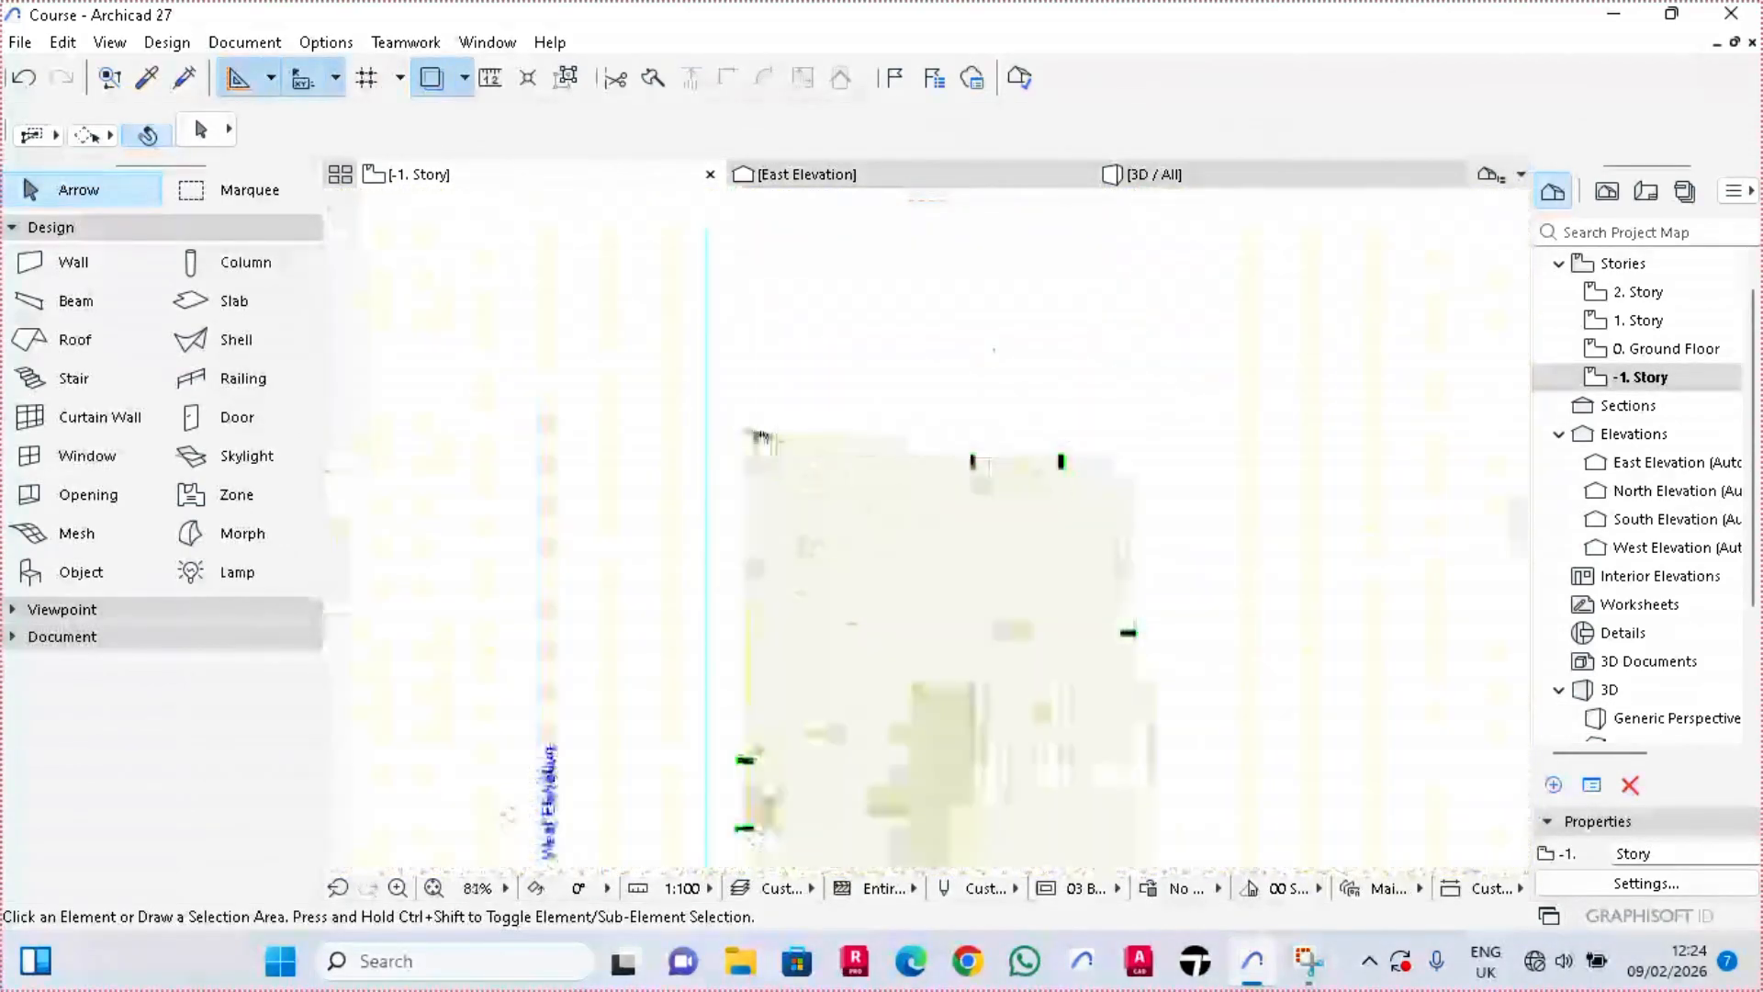
left_click(78, 262)
double_click(81, 264)
left_click(707, 112)
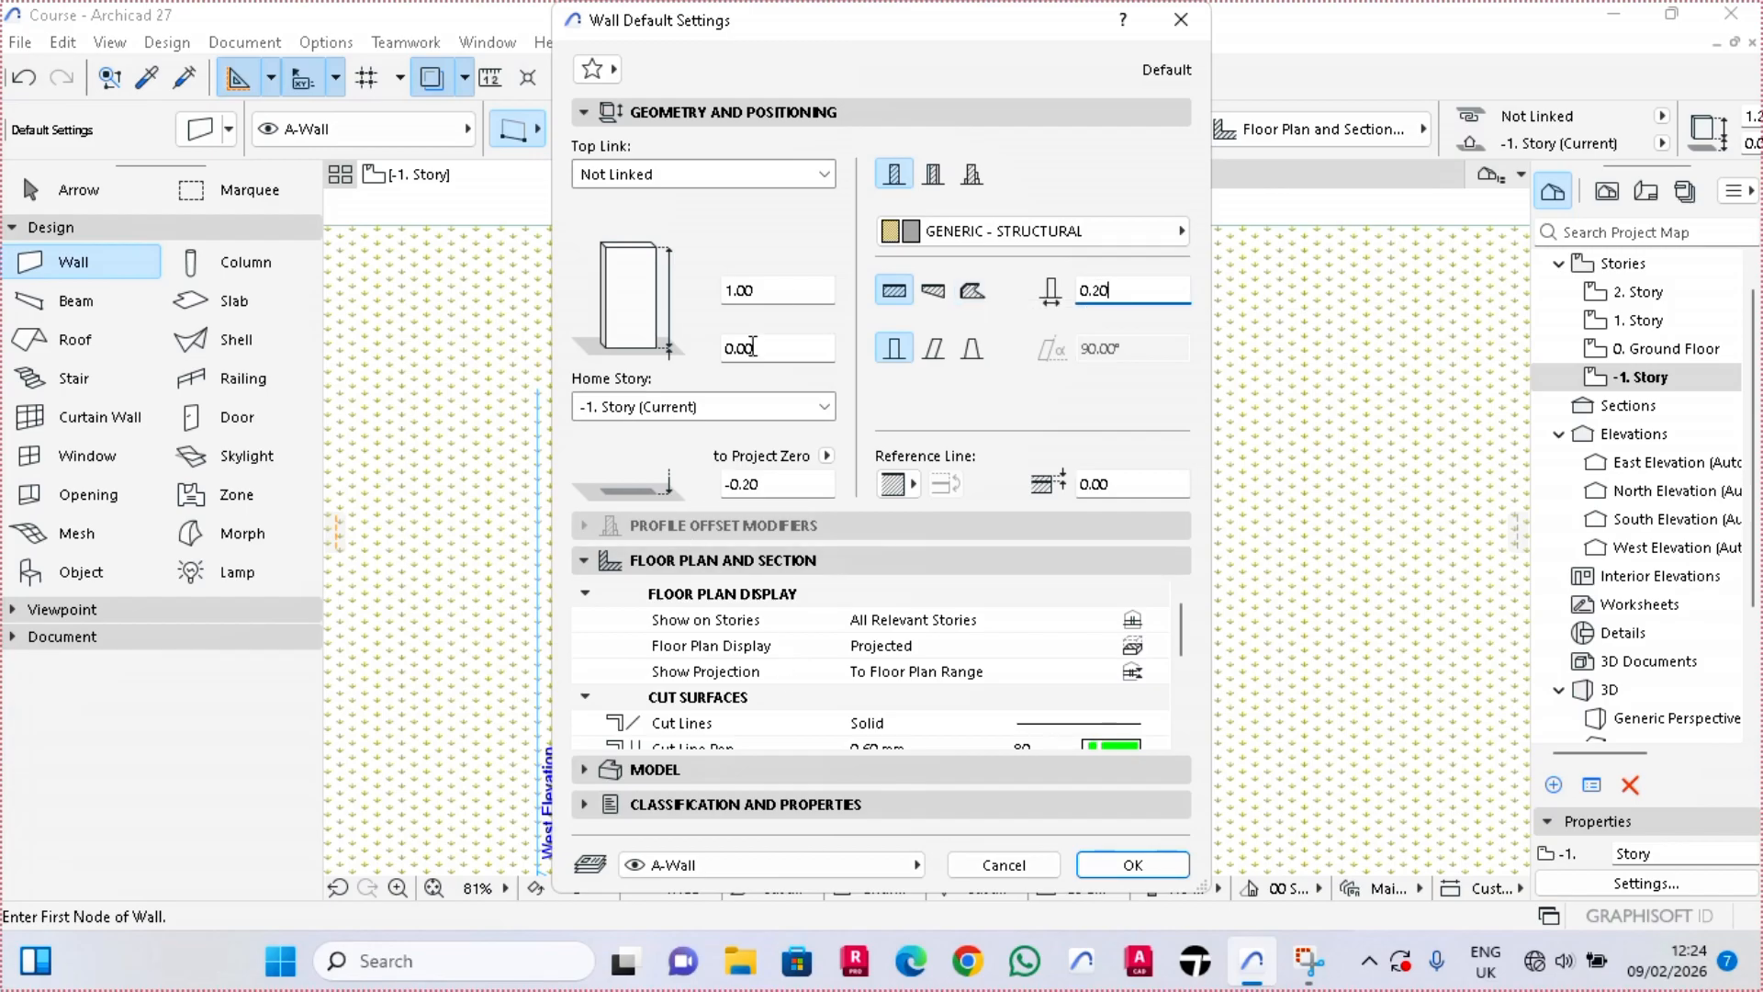
left_click(1135, 865)
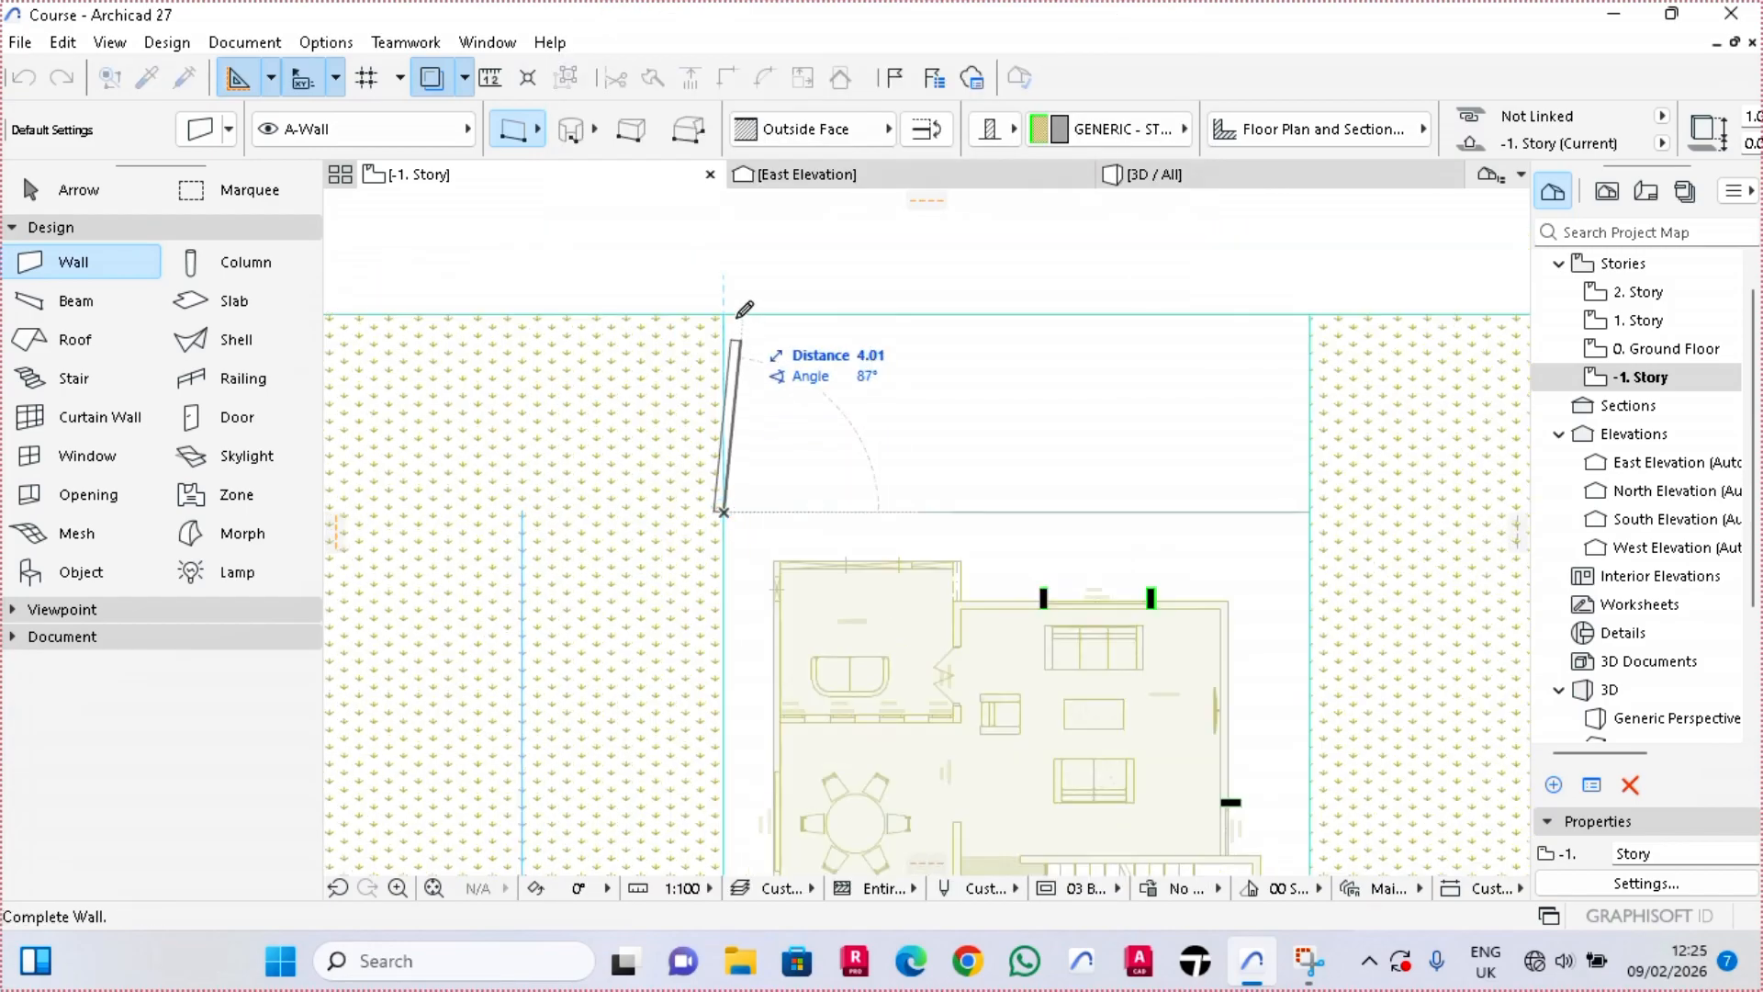
Draw a low boundary wall along the west edge of the house slab, down to its southwest corner
left_click(724, 315)
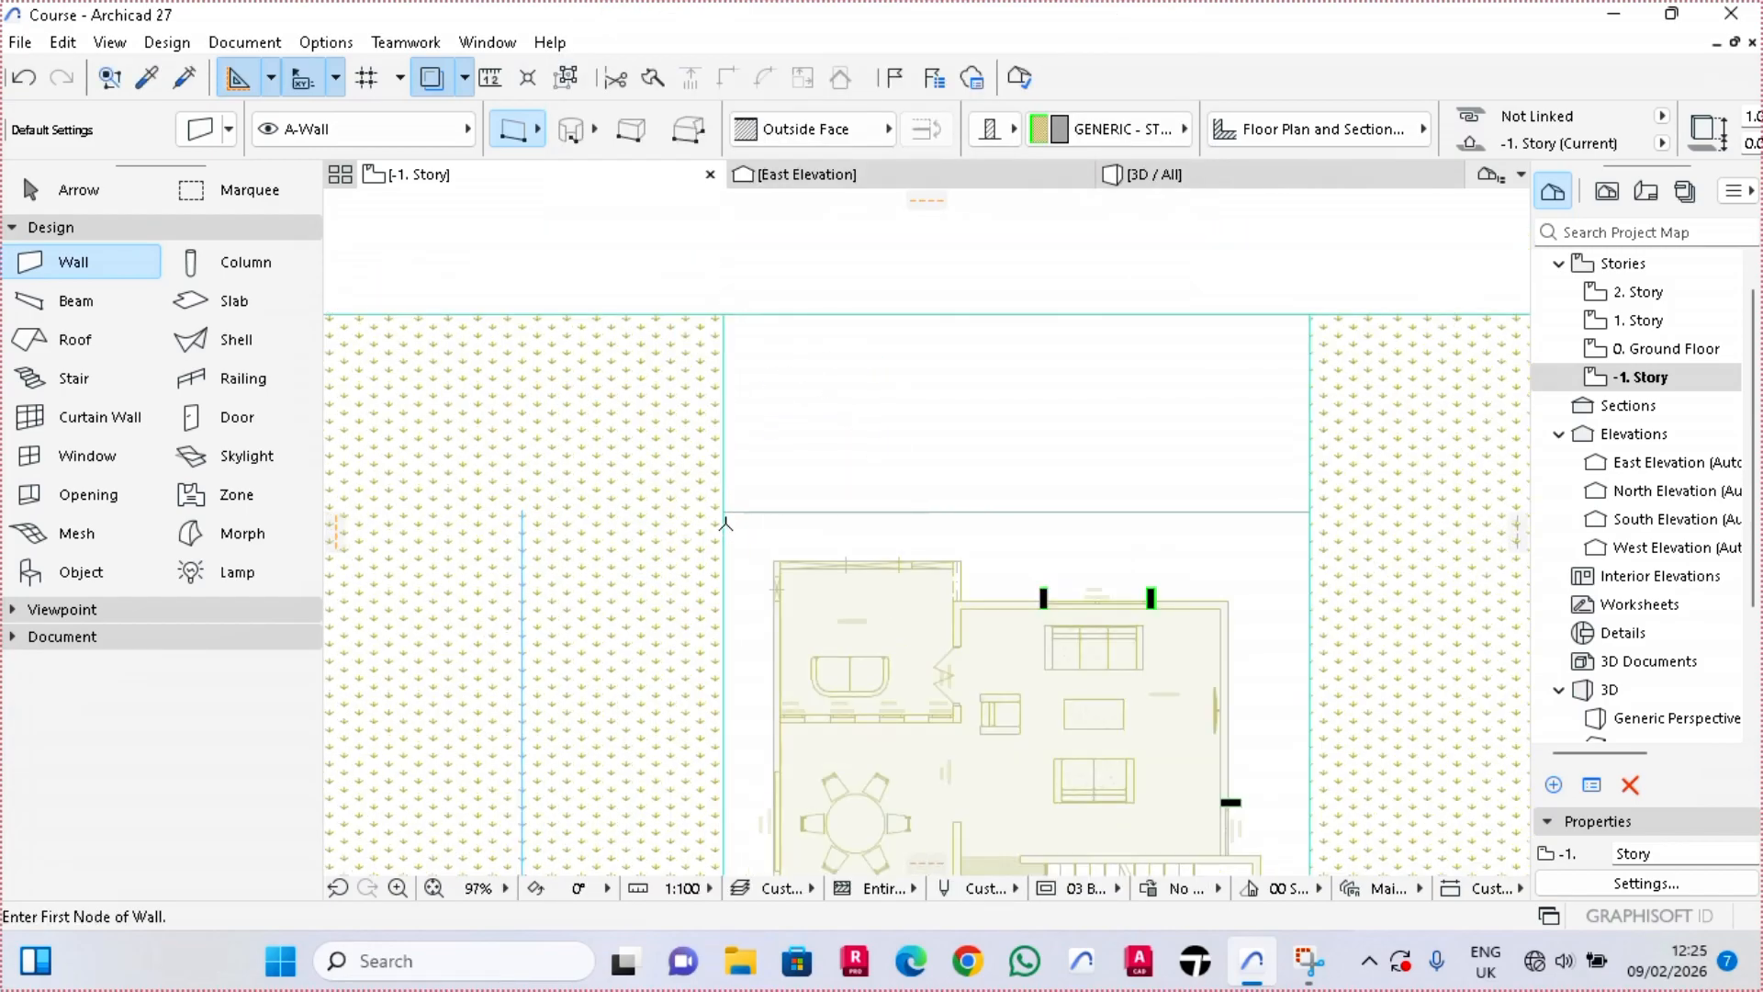
left_click(727, 512)
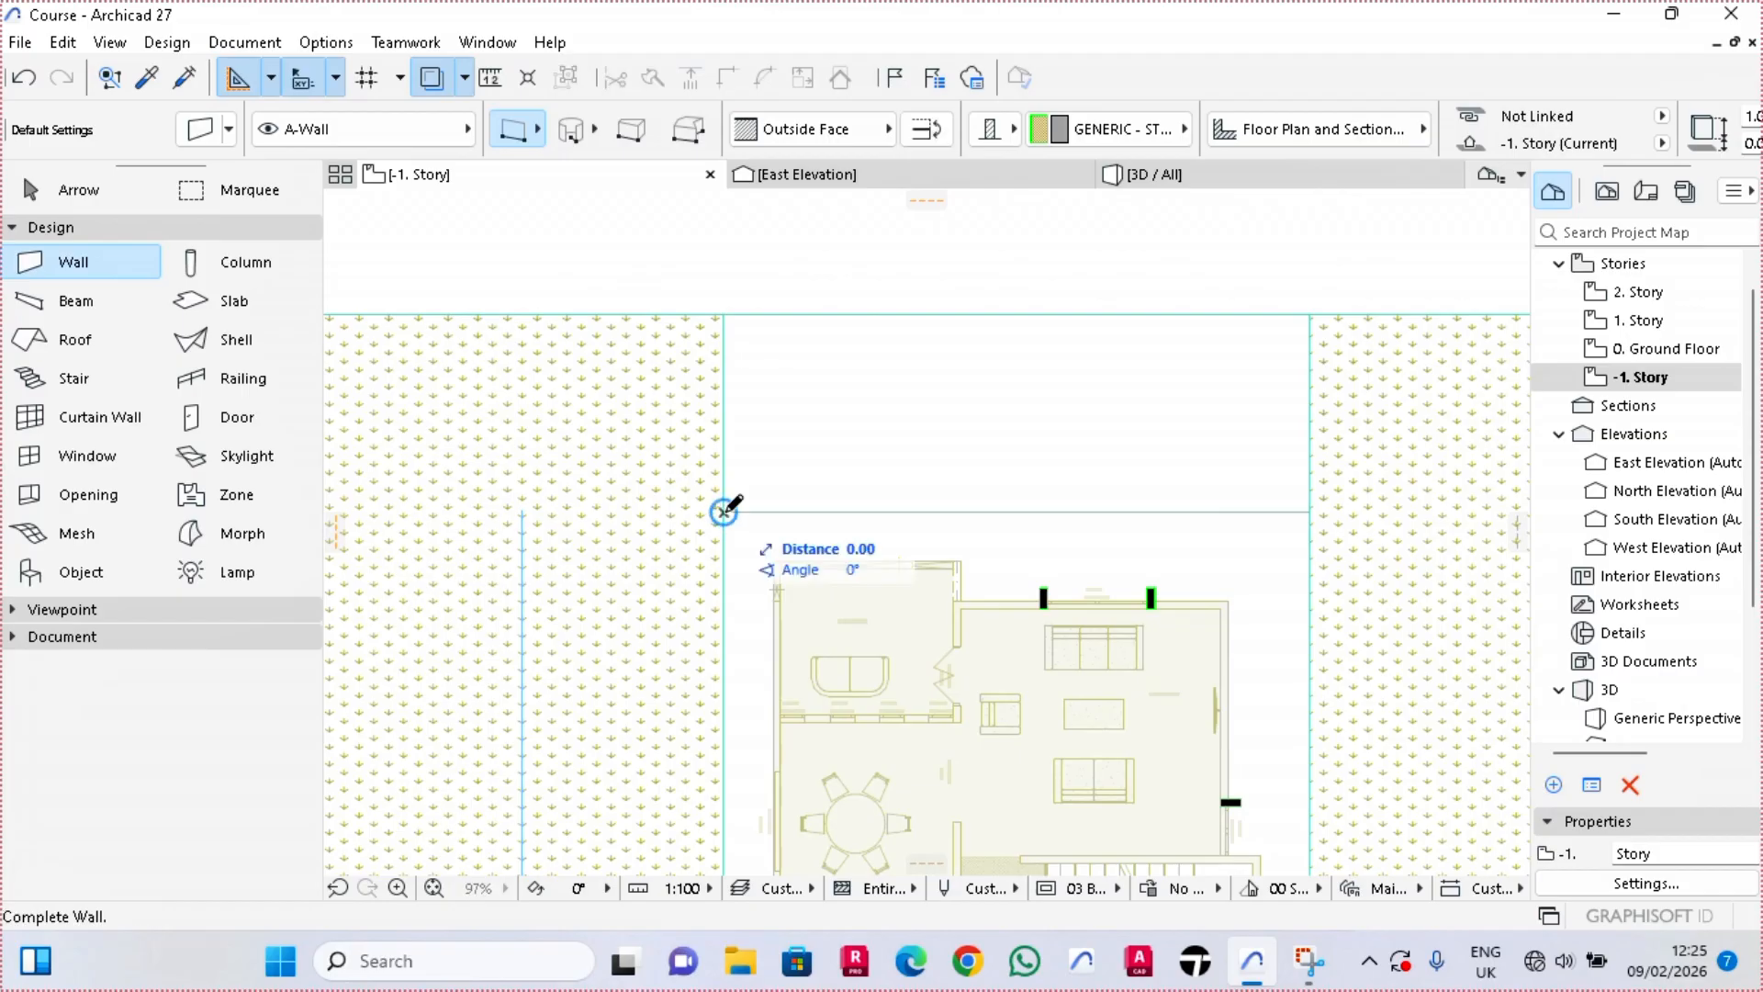
scroll(748, 610, "down", 3)
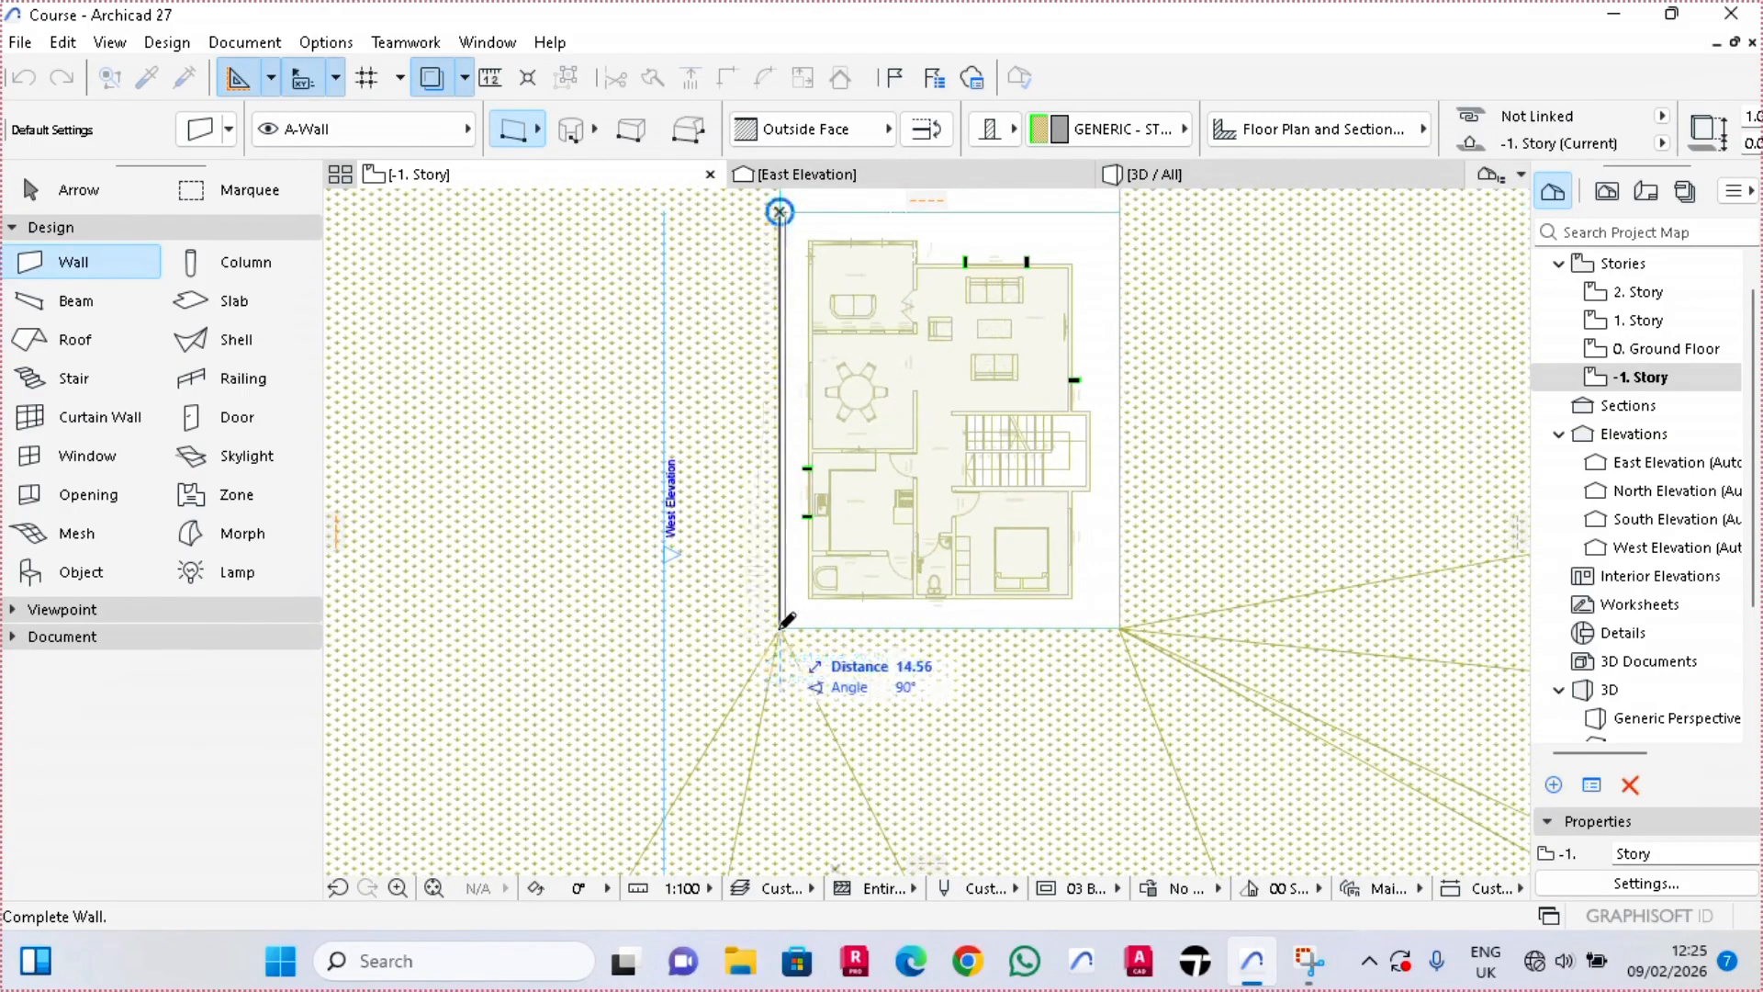
scroll(788, 619, "up", 3)
left_click(783, 623)
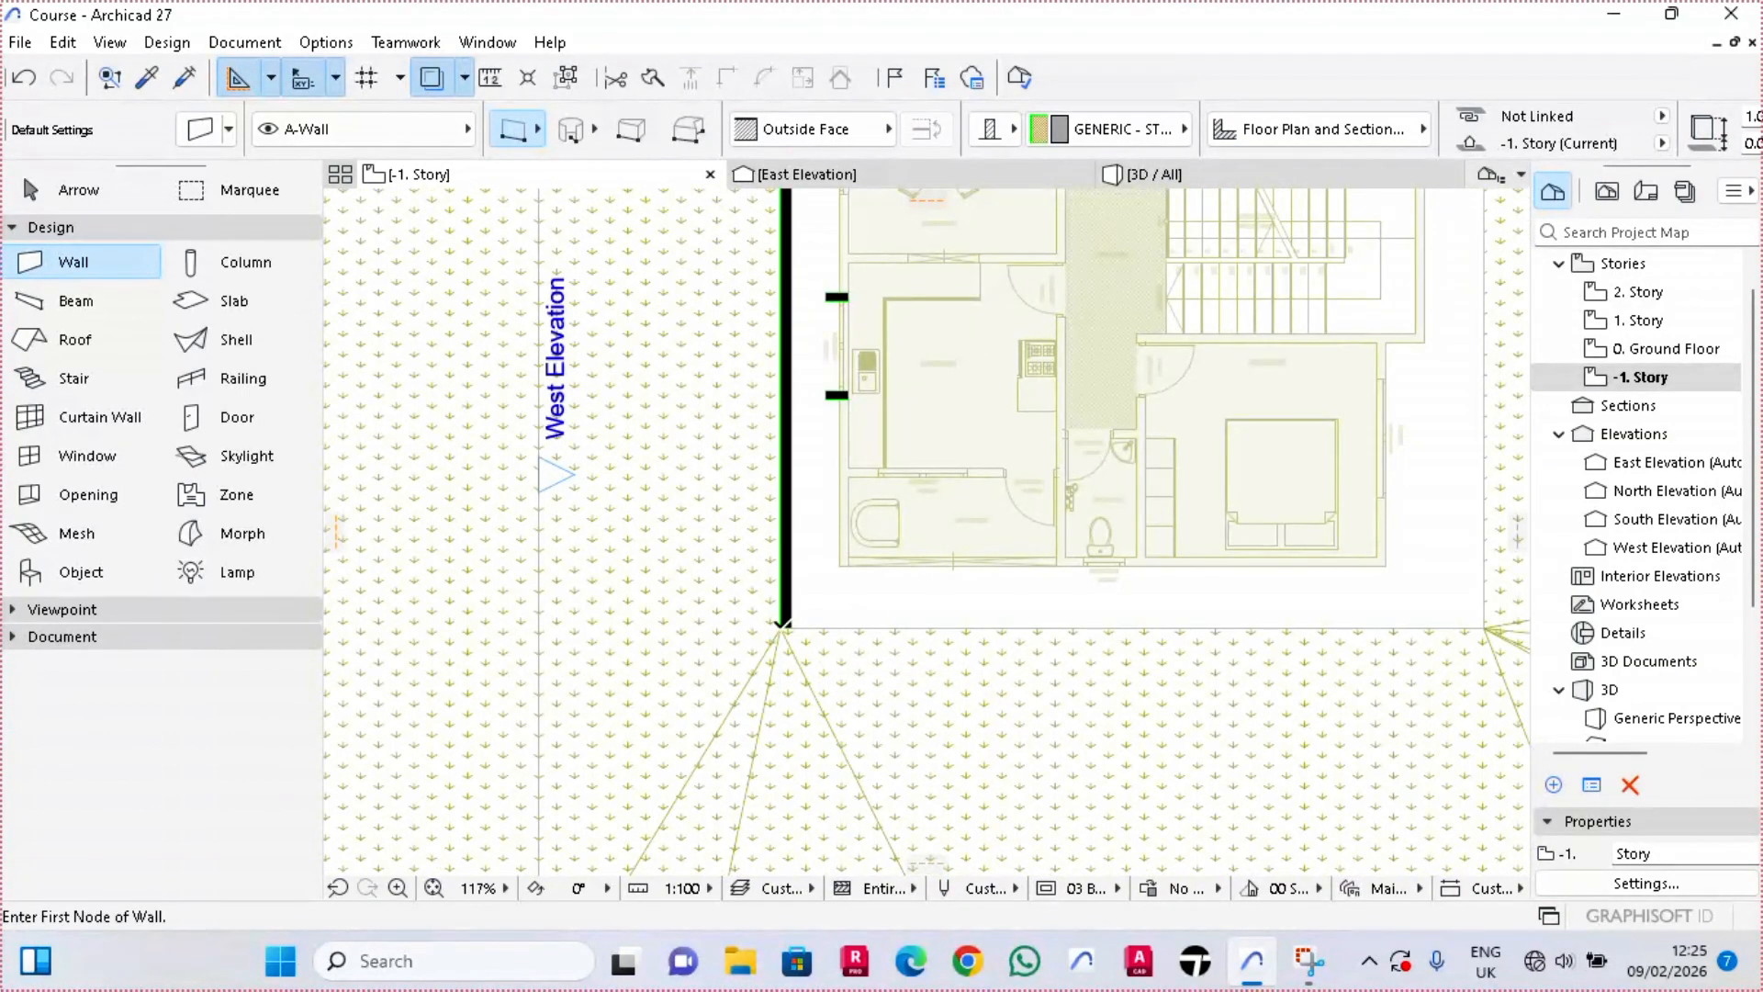
Continue the boundary wall along the south and east edges of the house slab
left_click(782, 623)
double_click(1487, 623)
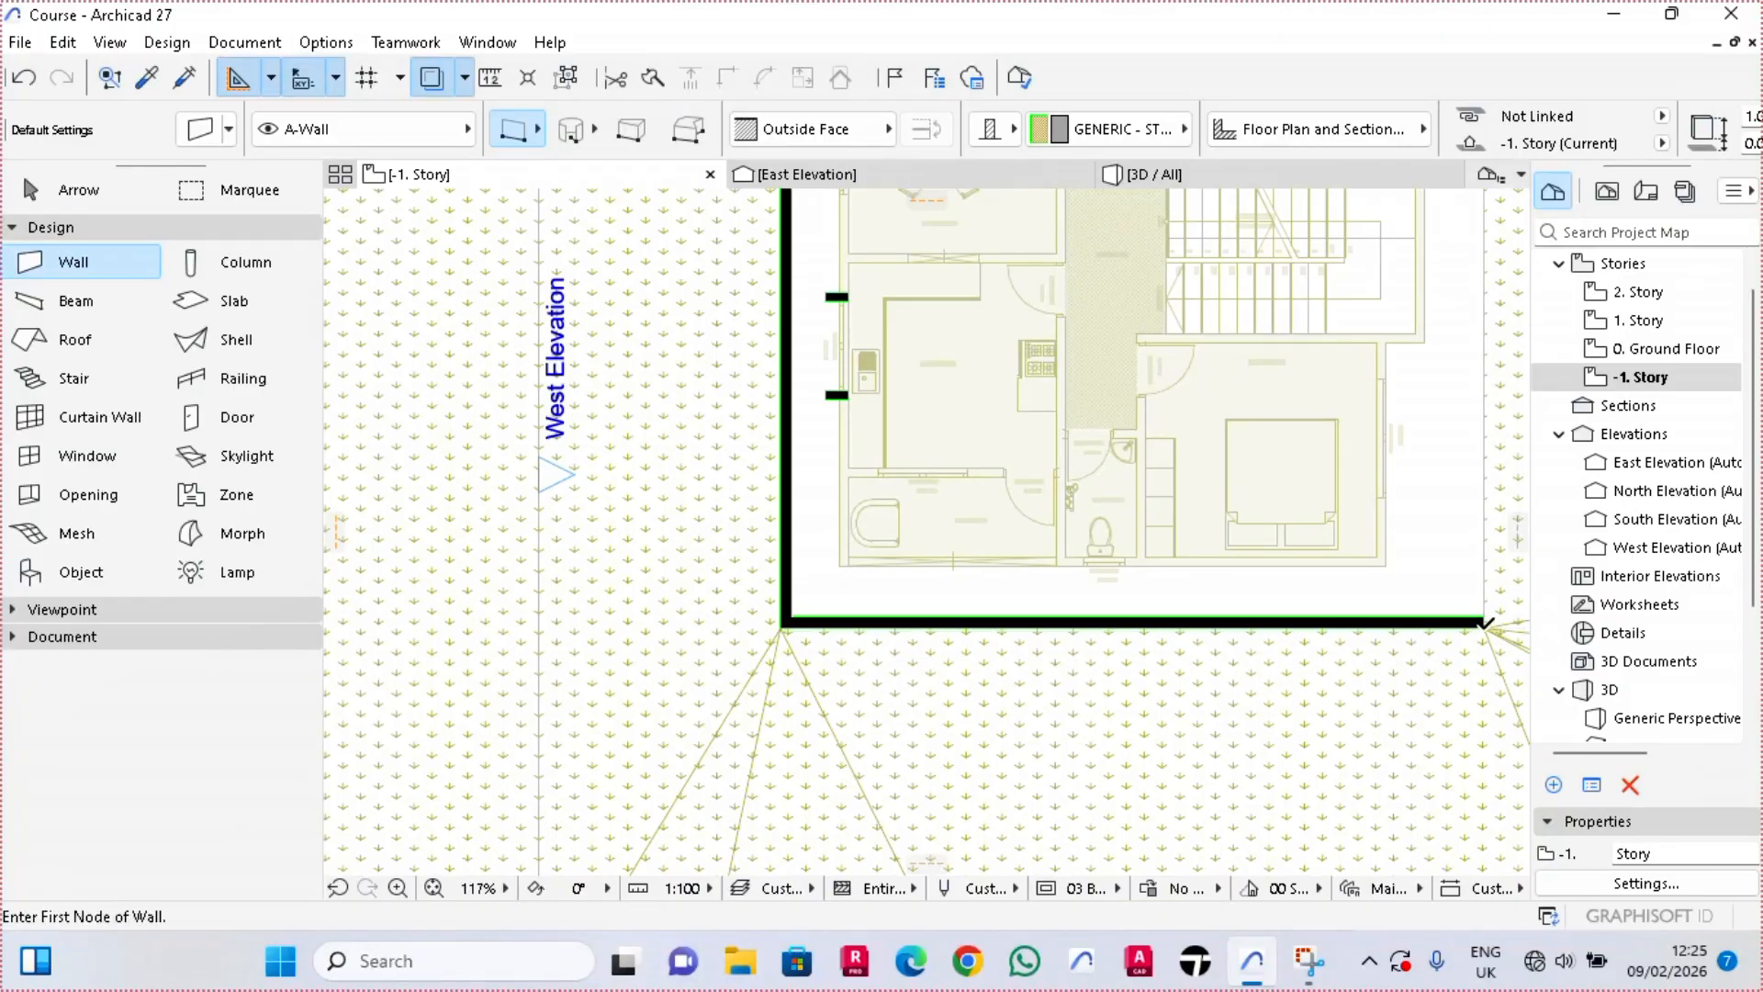
scroll(1439, 429, "down", 4)
middle_click_drag(1439, 429, 1347, 633)
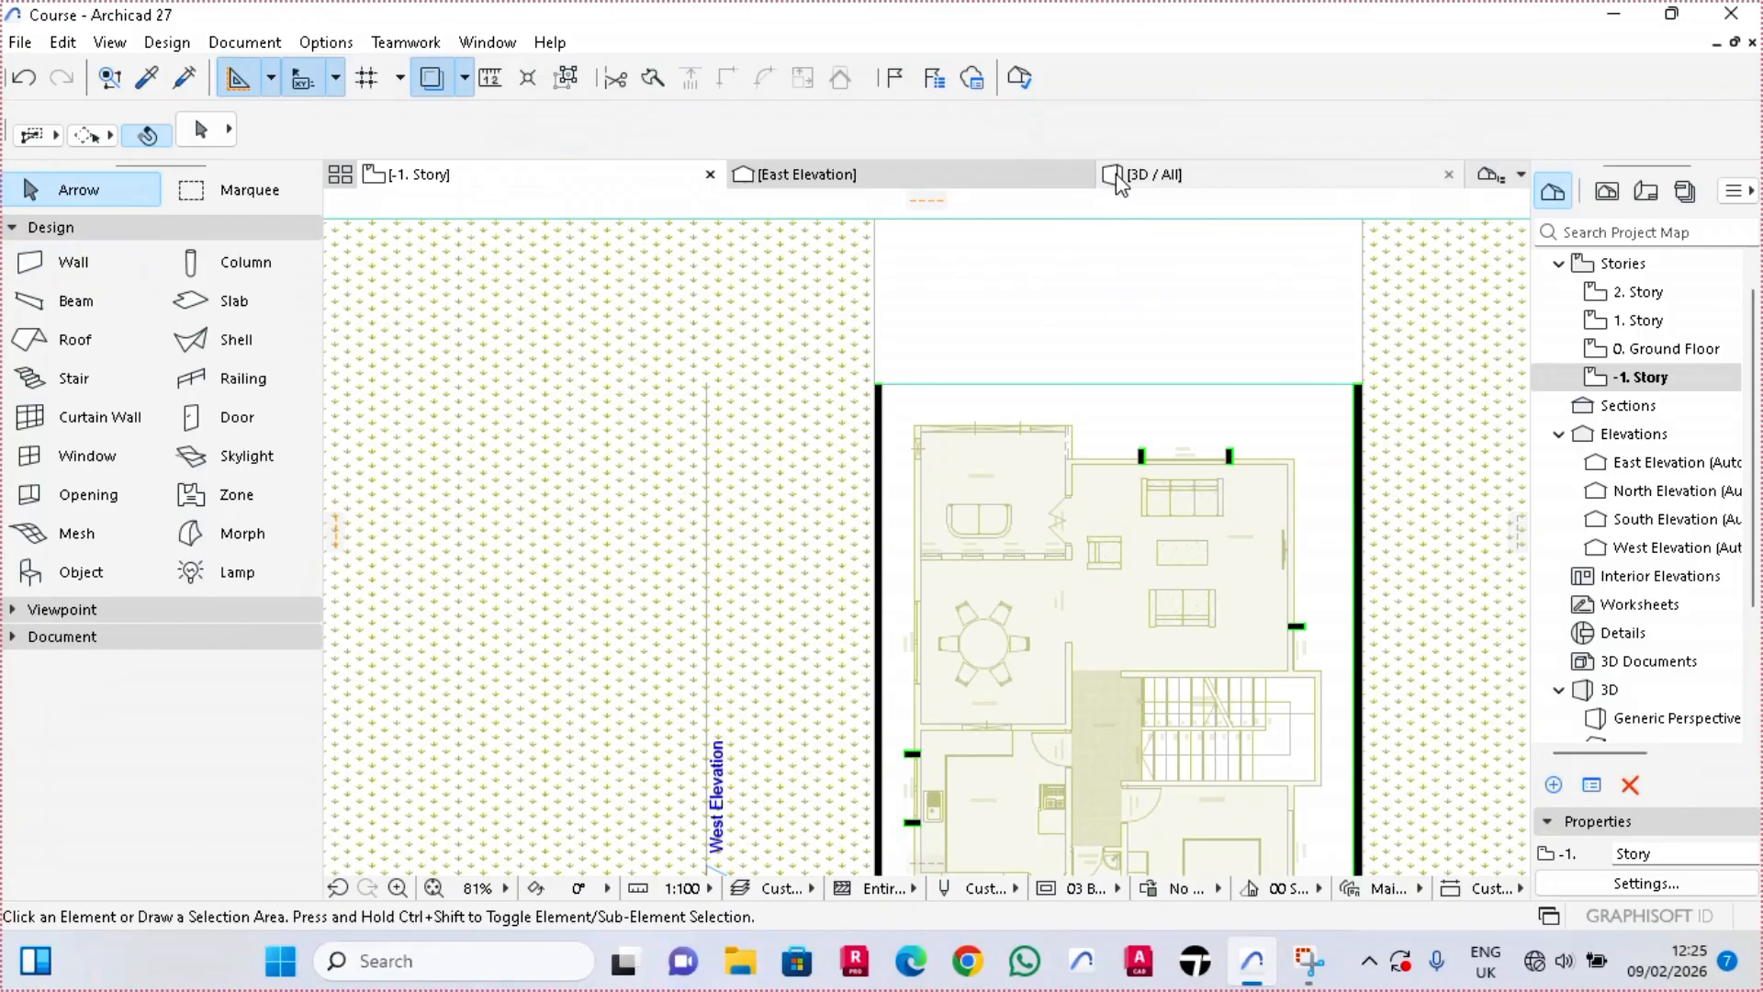
In 3D, shorten the west boundary wall by moving its north end back along the slab edge
left_click(1181, 176)
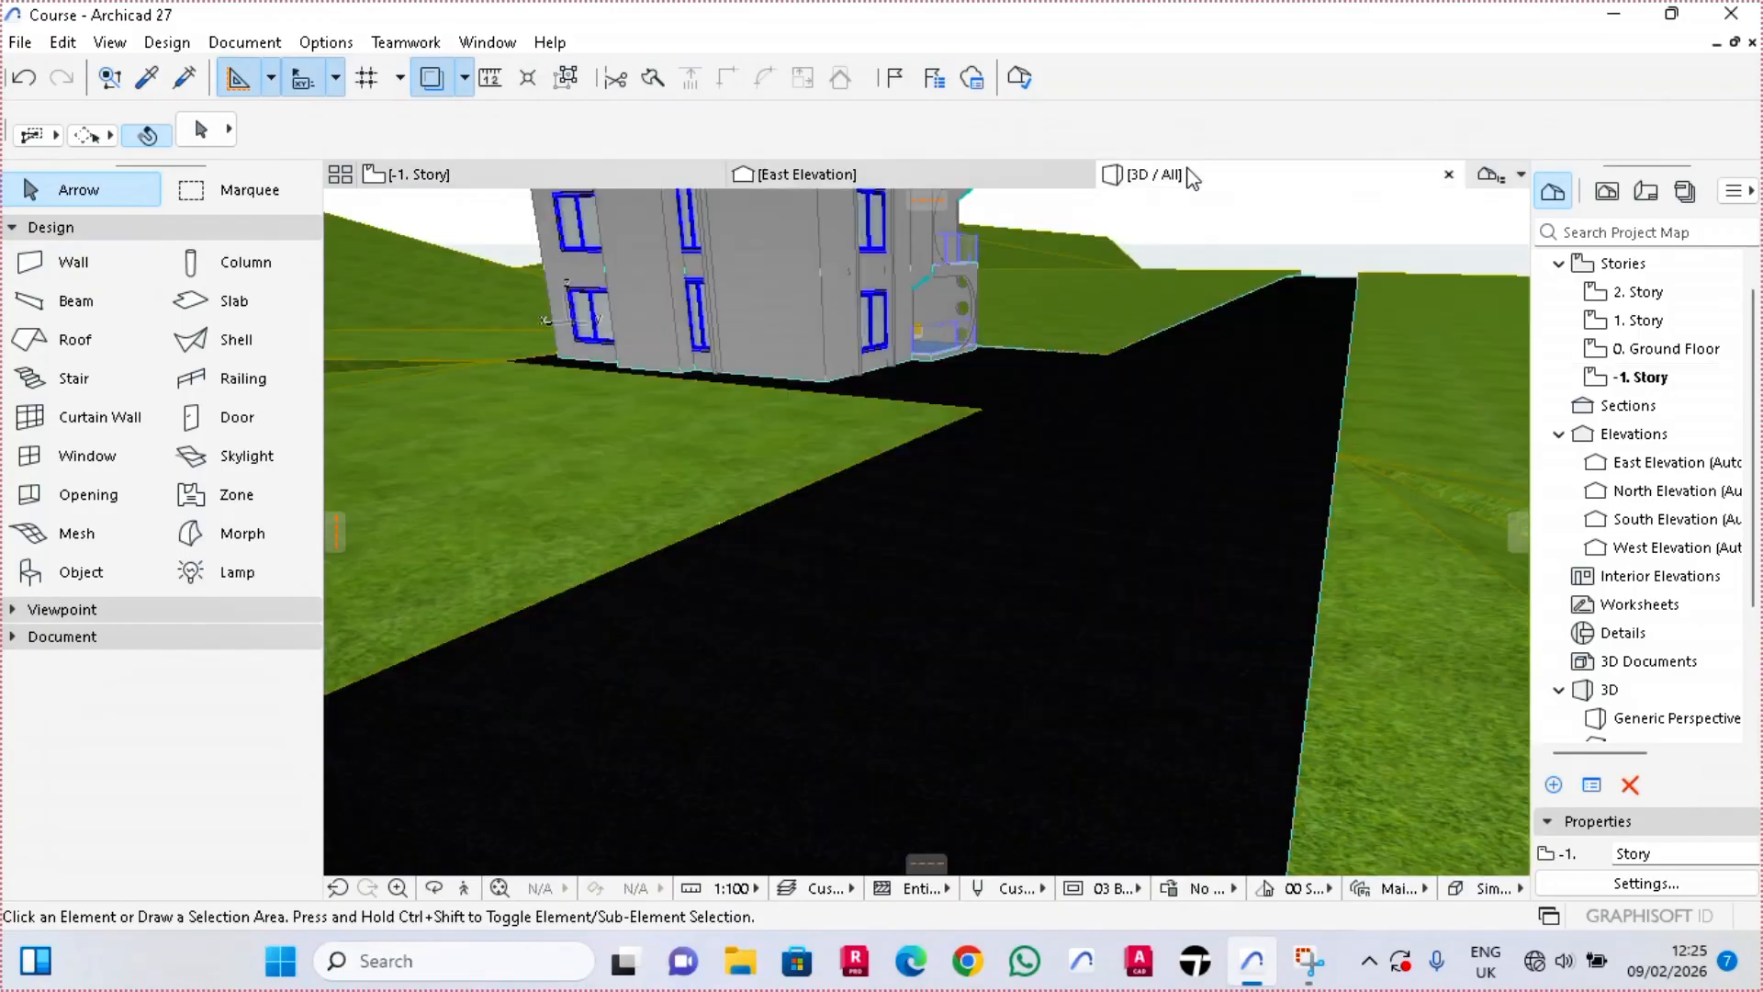
middle_click_drag(1059, 411, 835, 572, "shift")
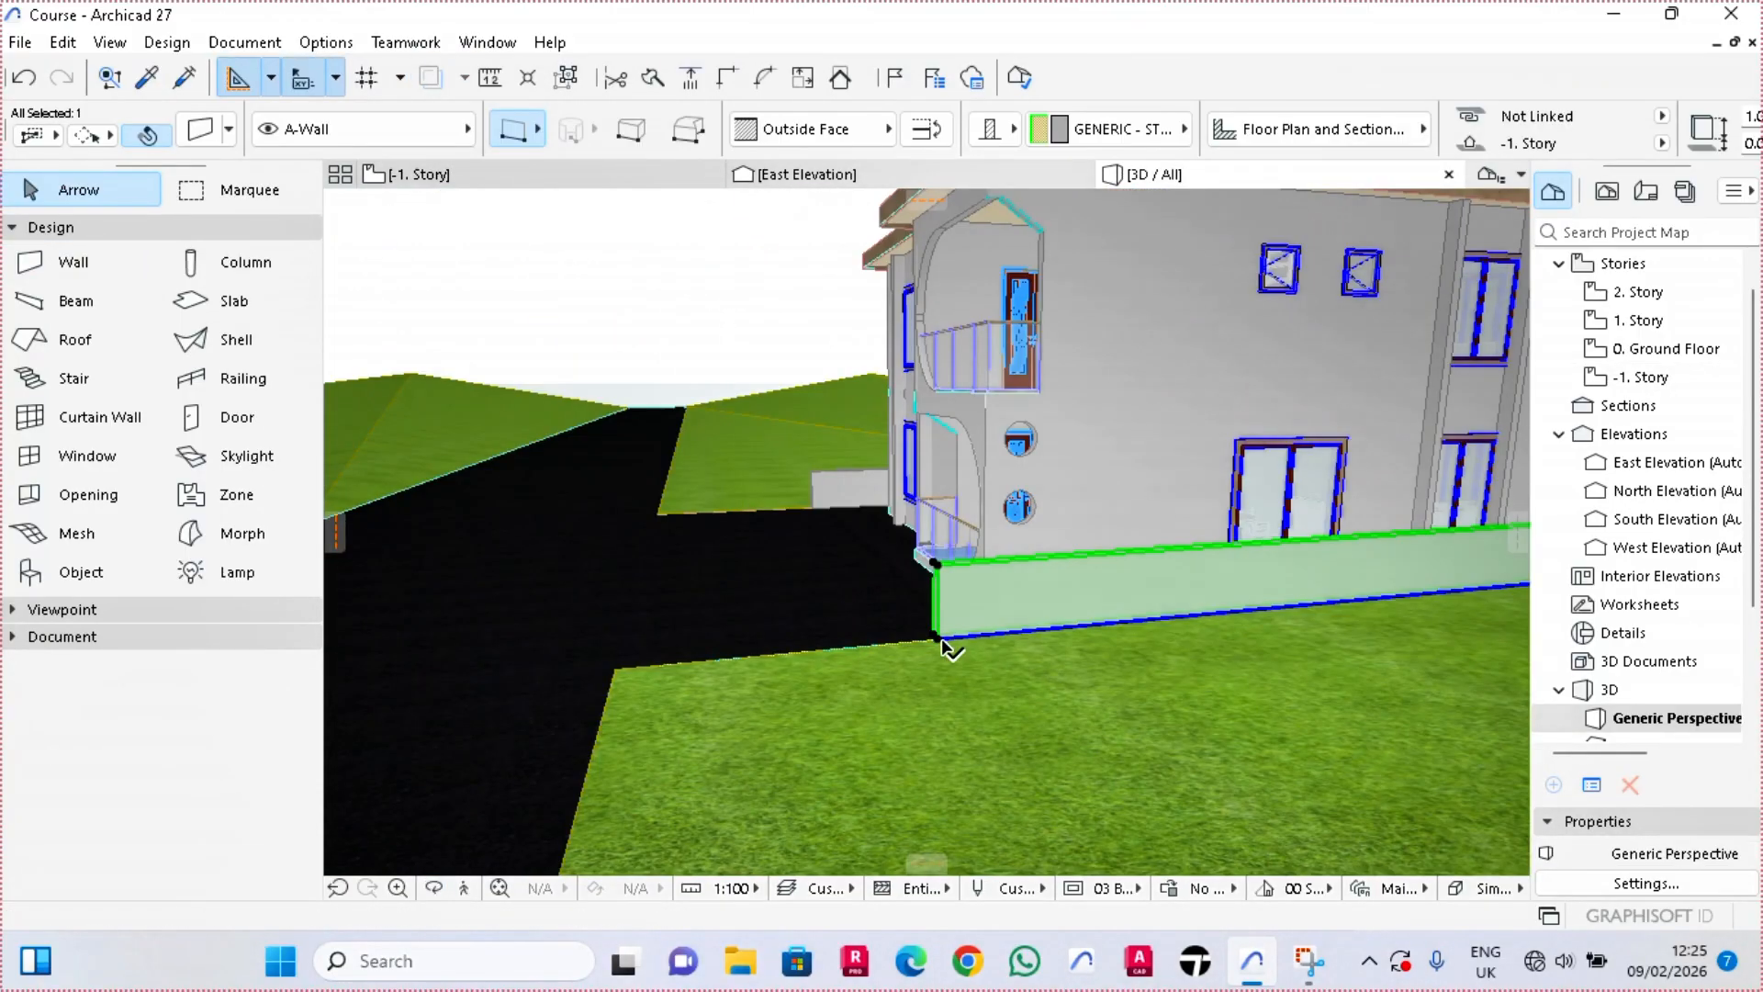
left_click(940, 640)
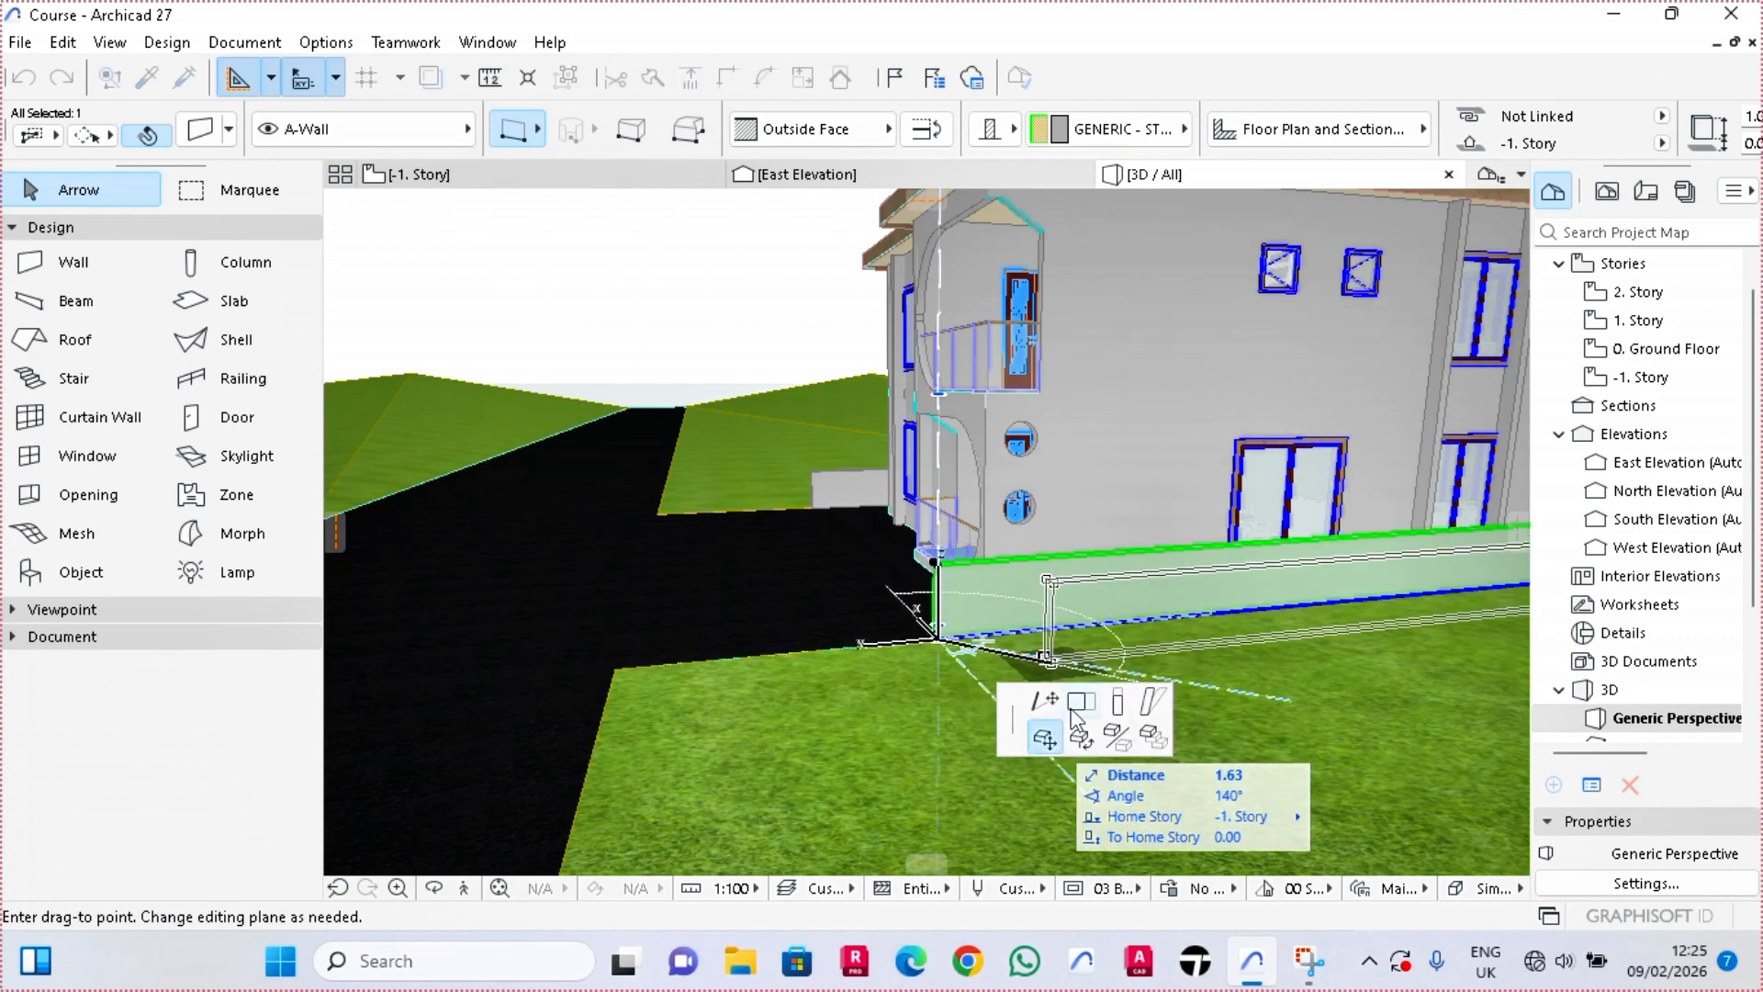
left_click(1056, 707)
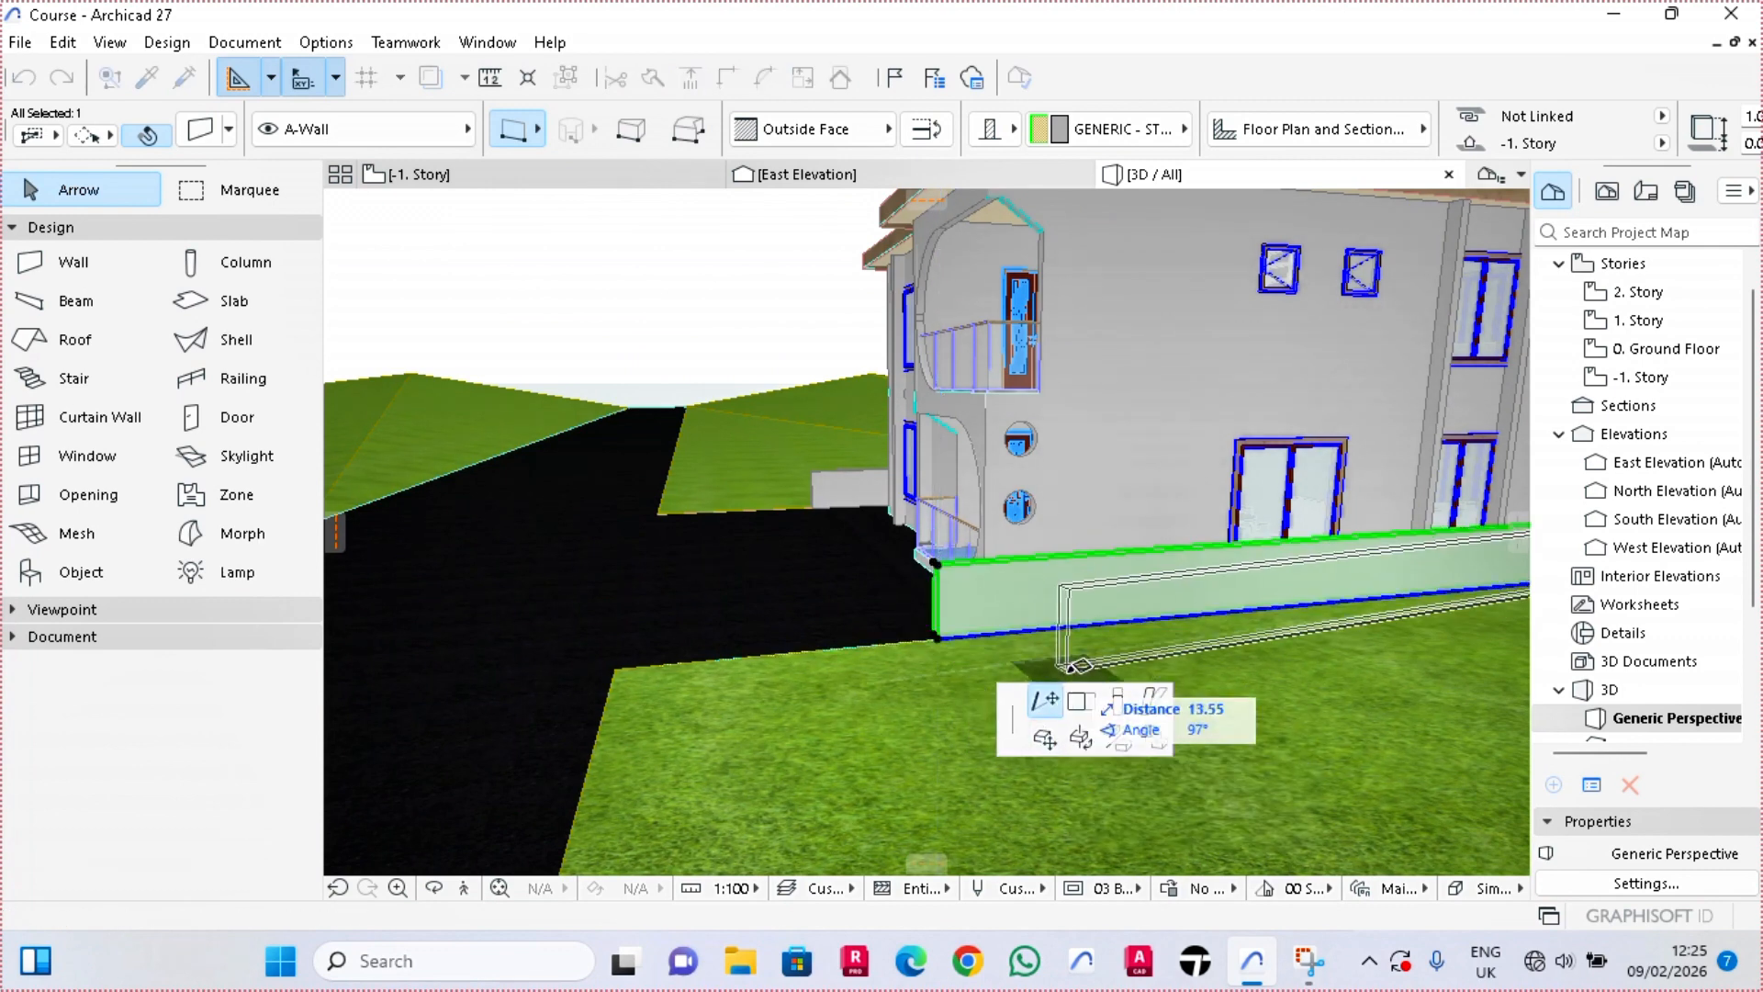
left_click(1105, 626)
key("Escape")
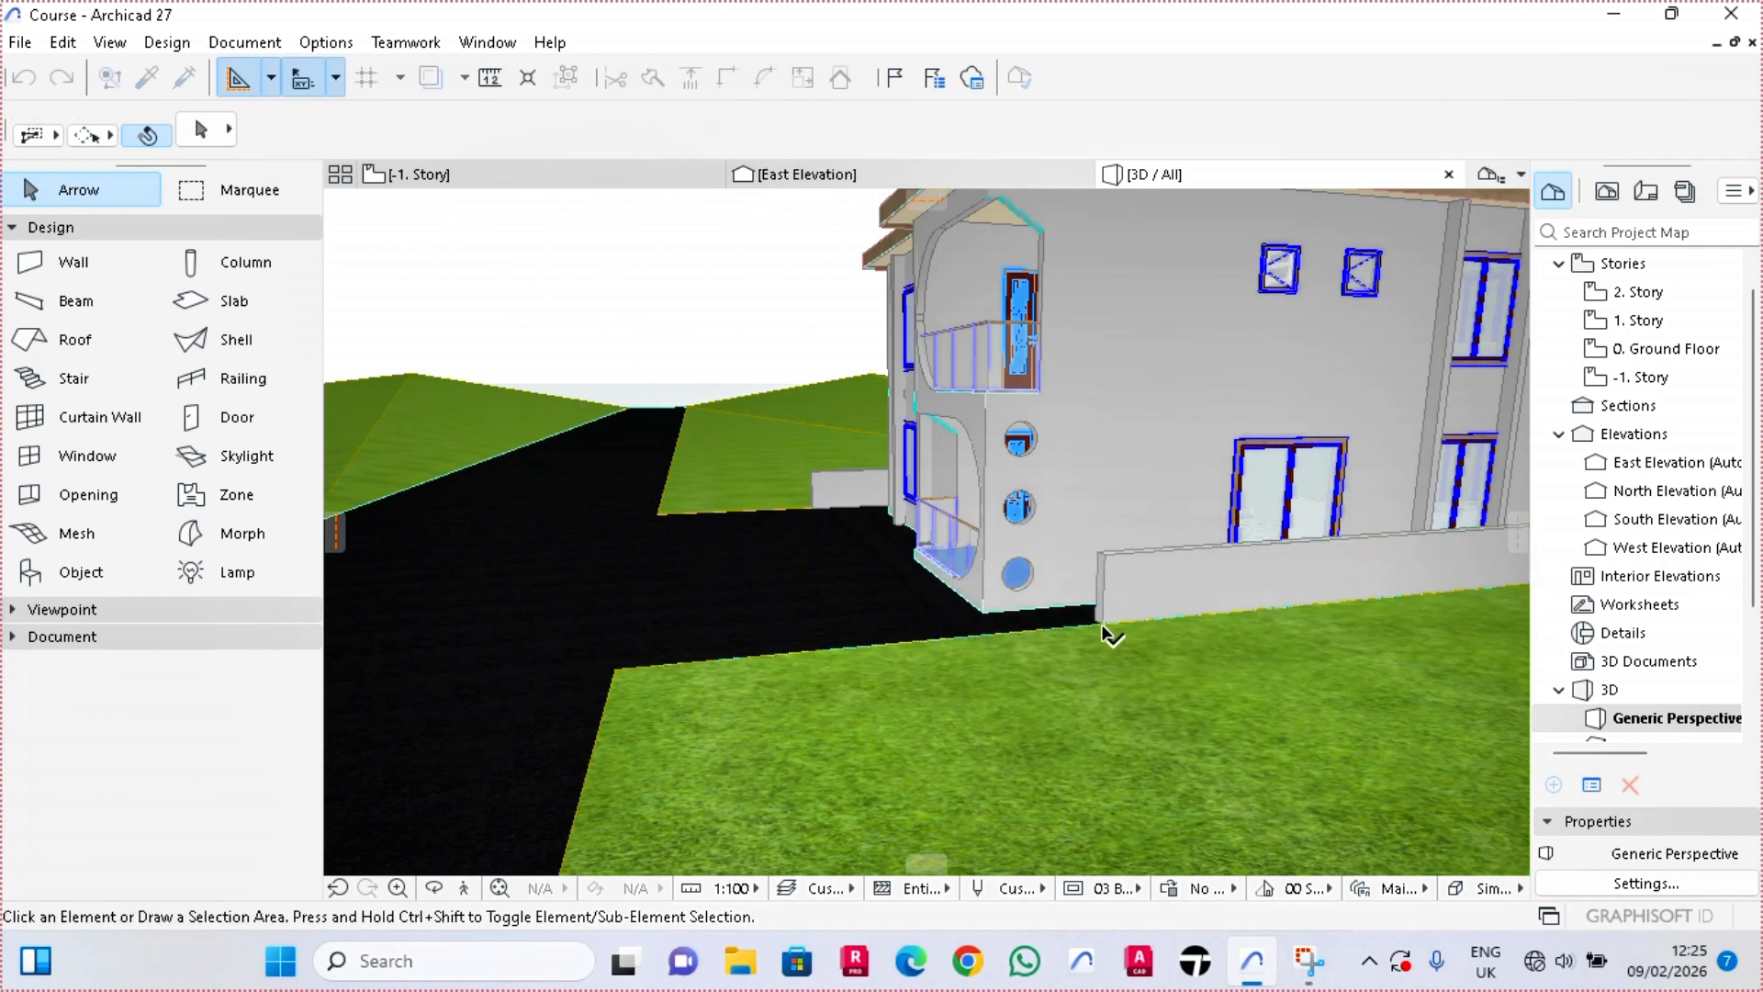
scroll(922, 586, "down", 3)
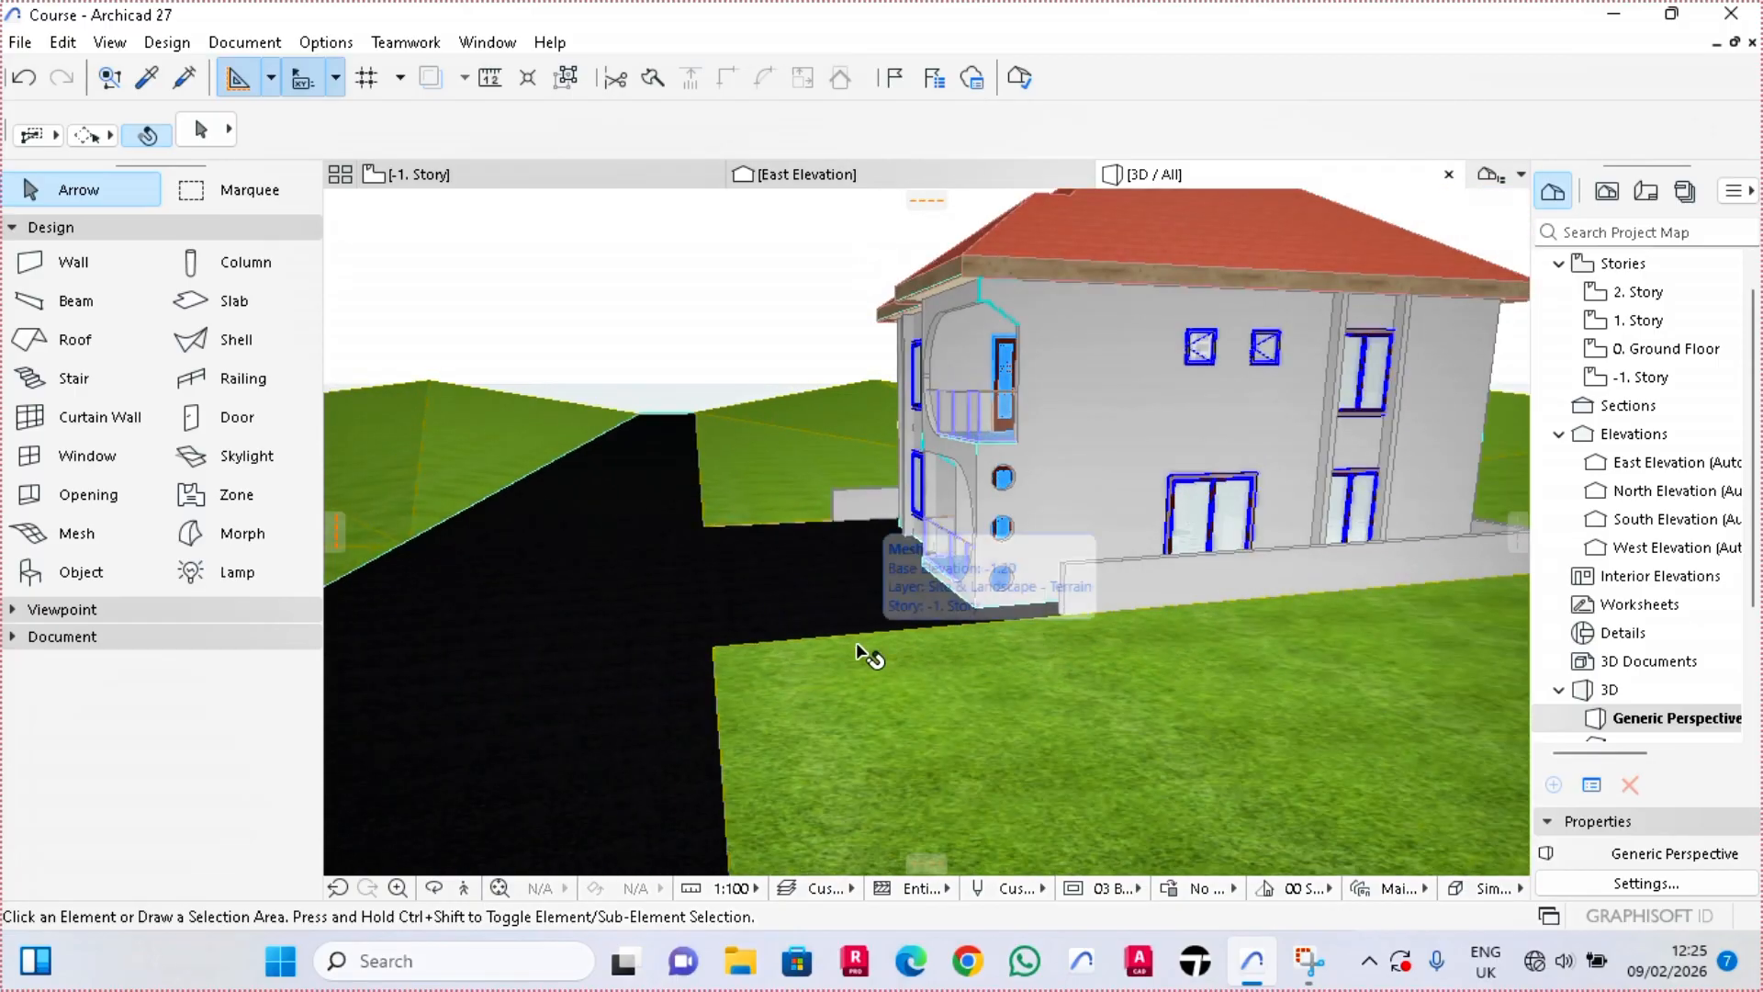